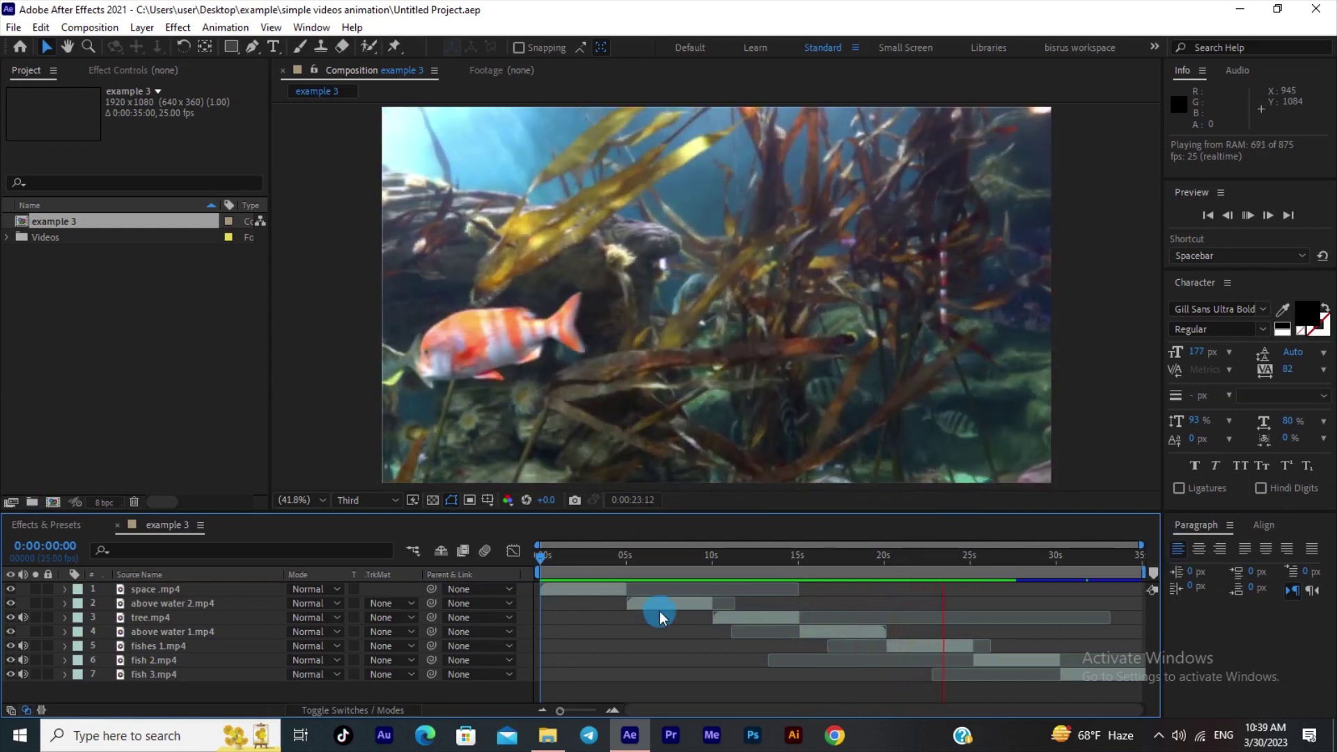
{"action": "left_click", "coordinate": [596, 586]}
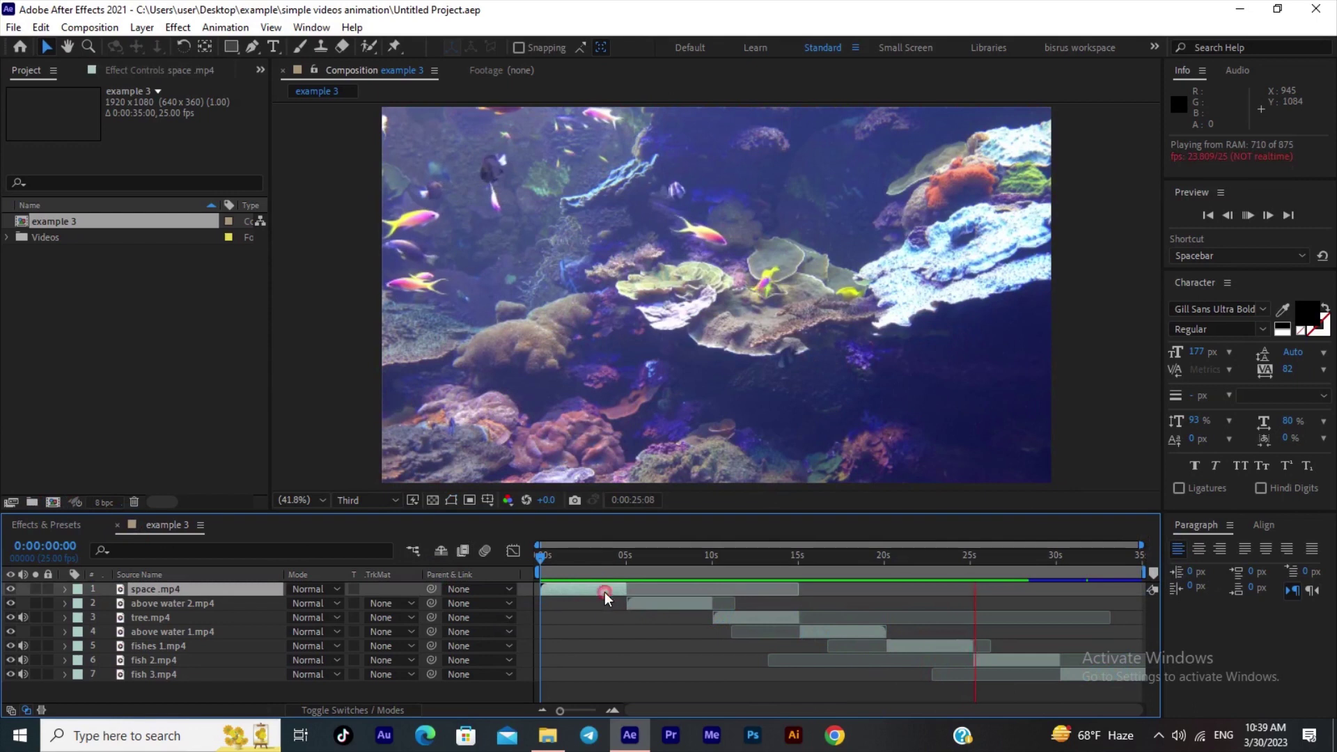
{"action": "left_click", "coordinate": [653, 603]}
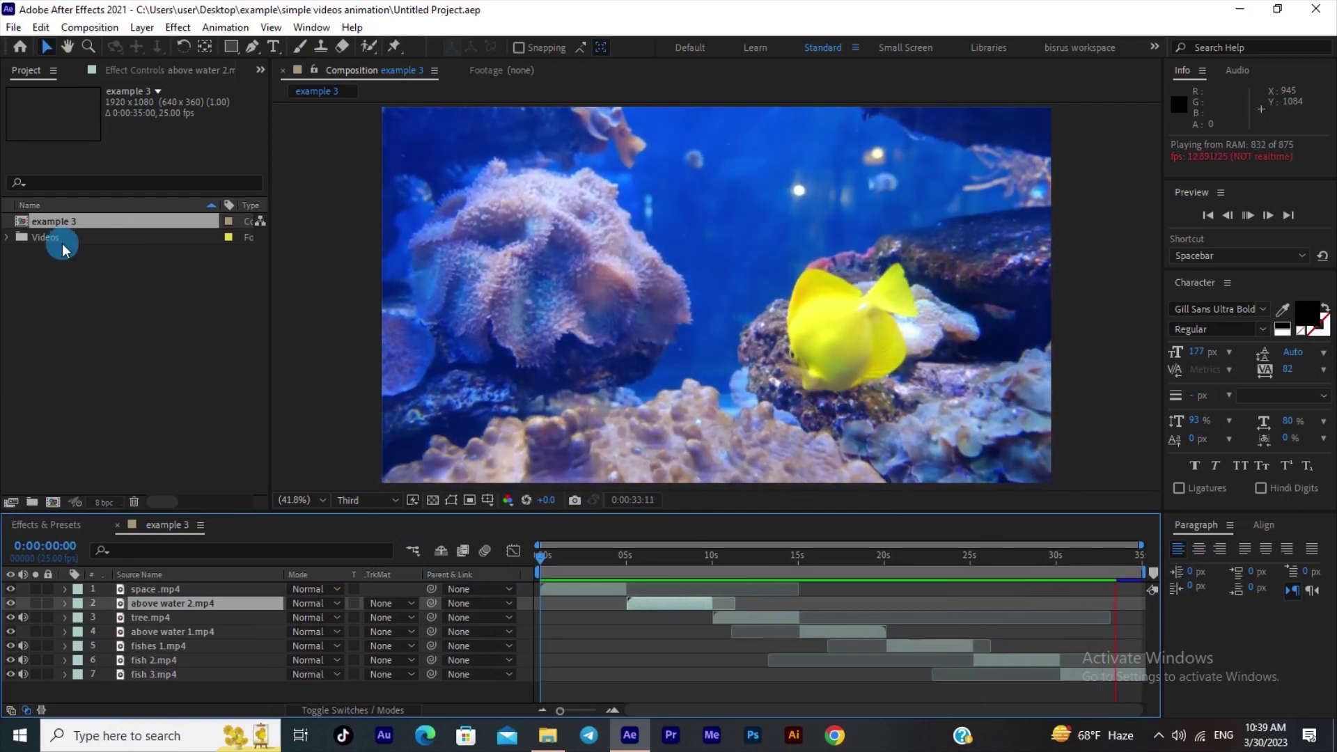
{"action": "left_click", "coordinate": [43, 237]}
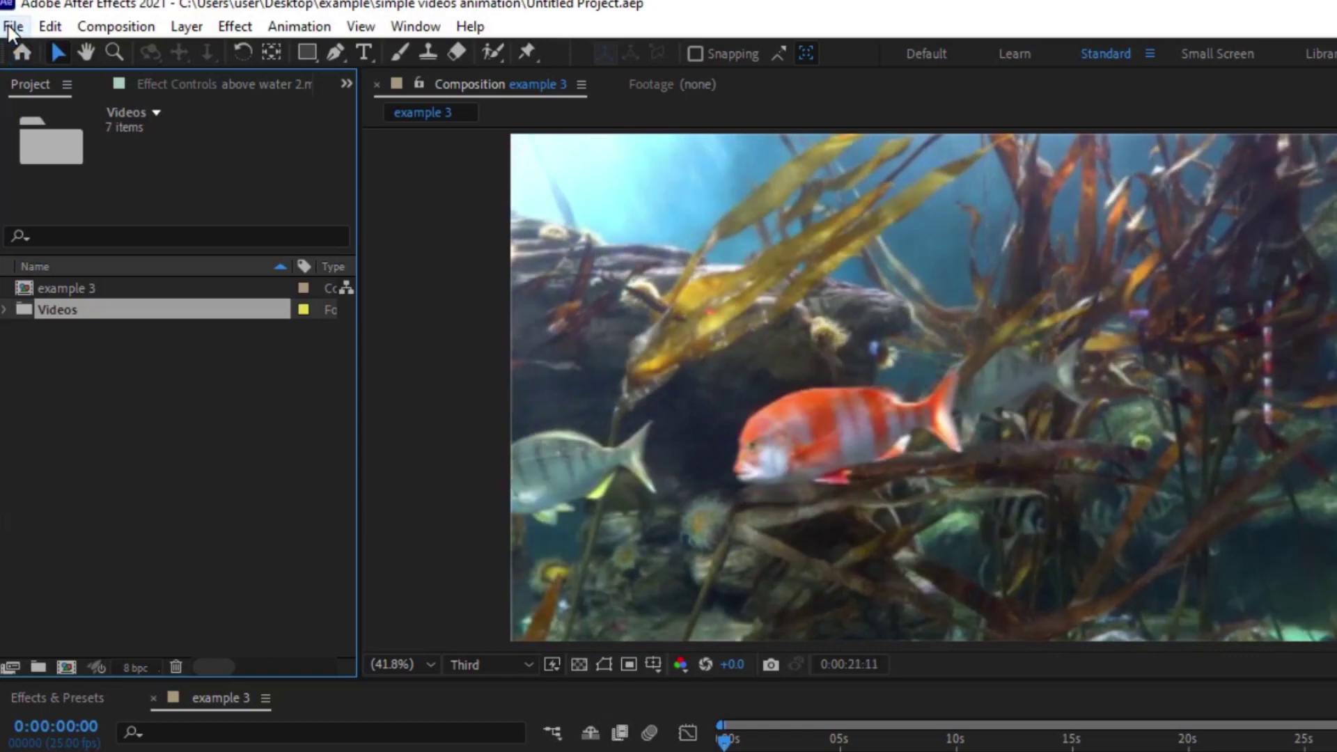
- Start a new, empty project in place of the finished example project
{"action": "left_click", "coordinate": [14, 29]}
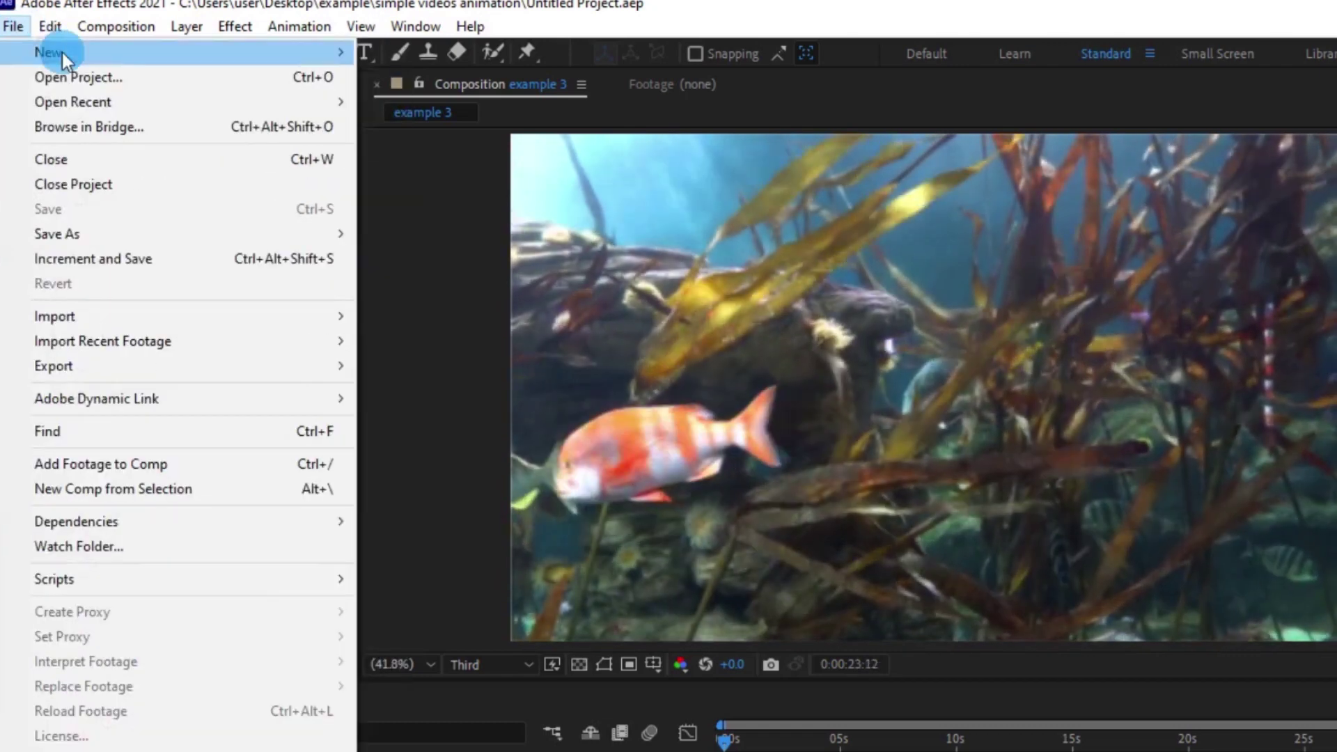
{"action": "mouse_move", "coordinate": [61, 52]}
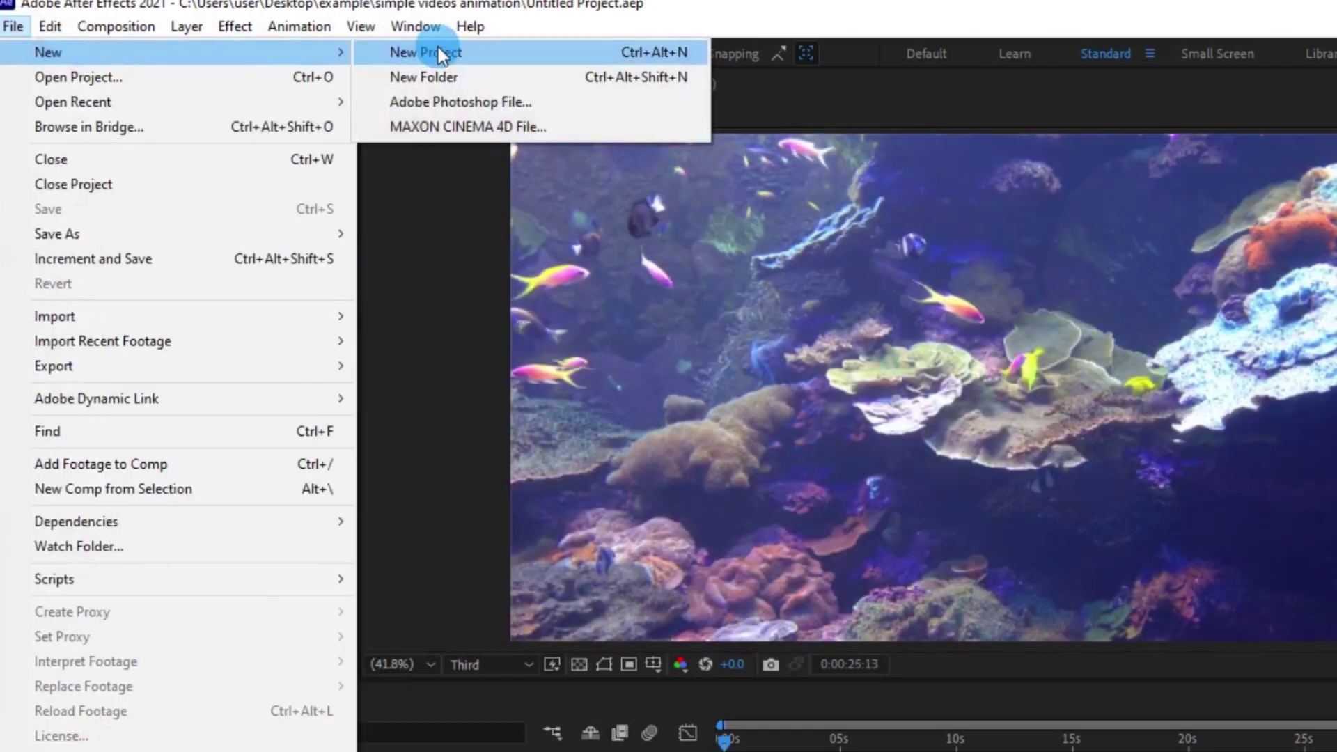
{"action": "left_click", "coordinate": [427, 50]}
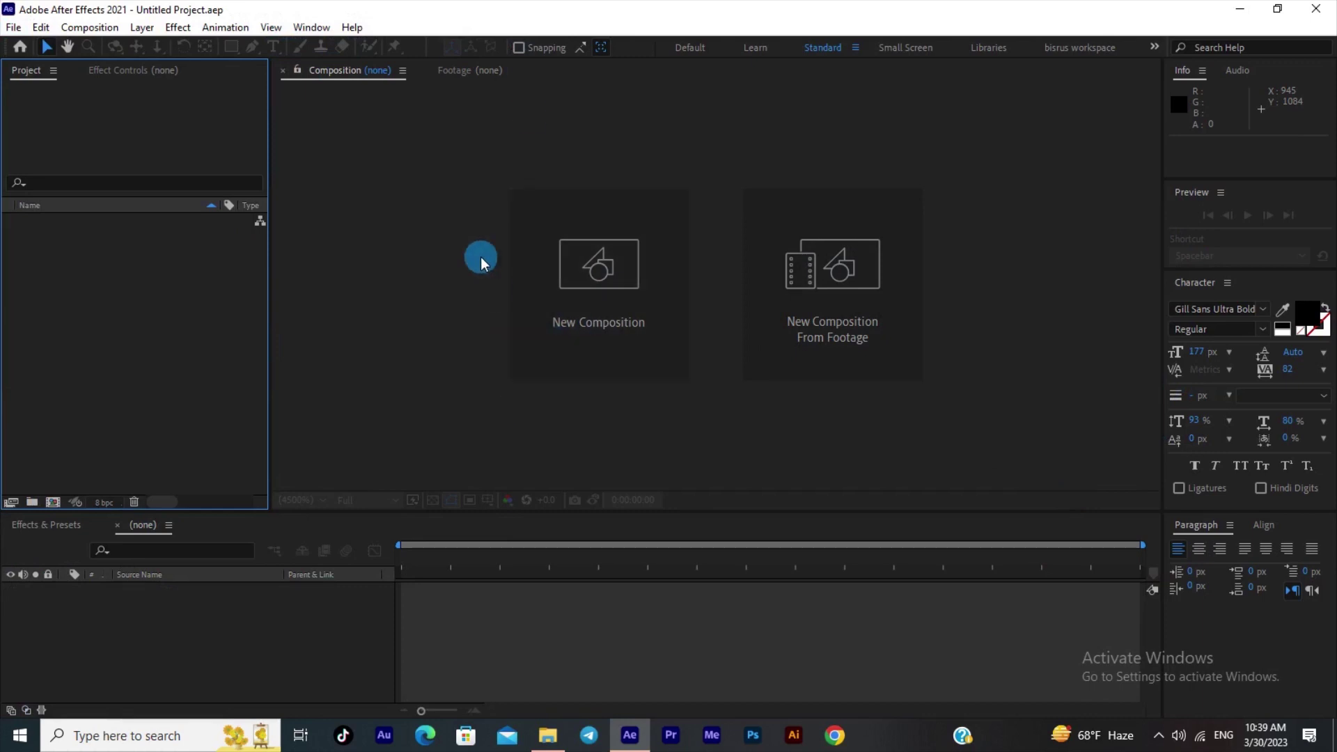
- Set up a new composition named "example" with the HDTV 1080 25 preset
{"action": "left_click", "coordinate": [612, 308]}
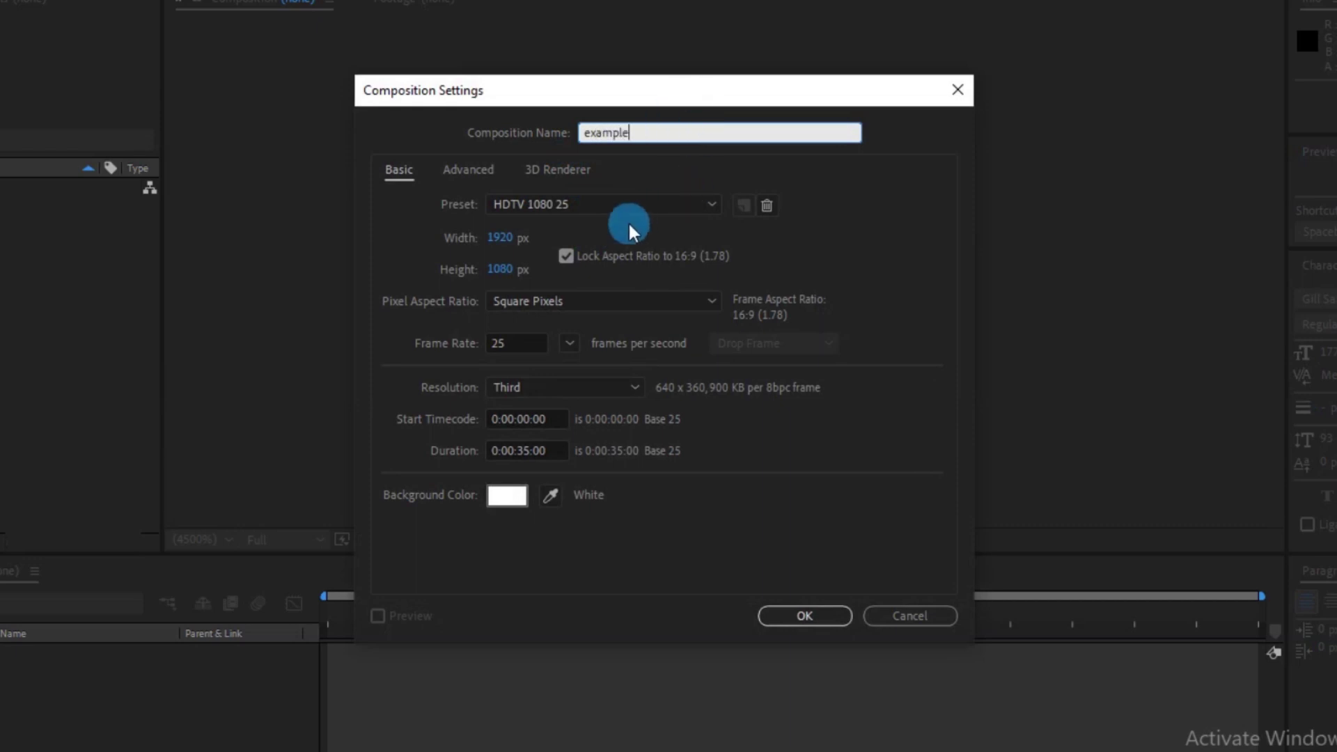
{"action": "left_click", "coordinate": [708, 206]}
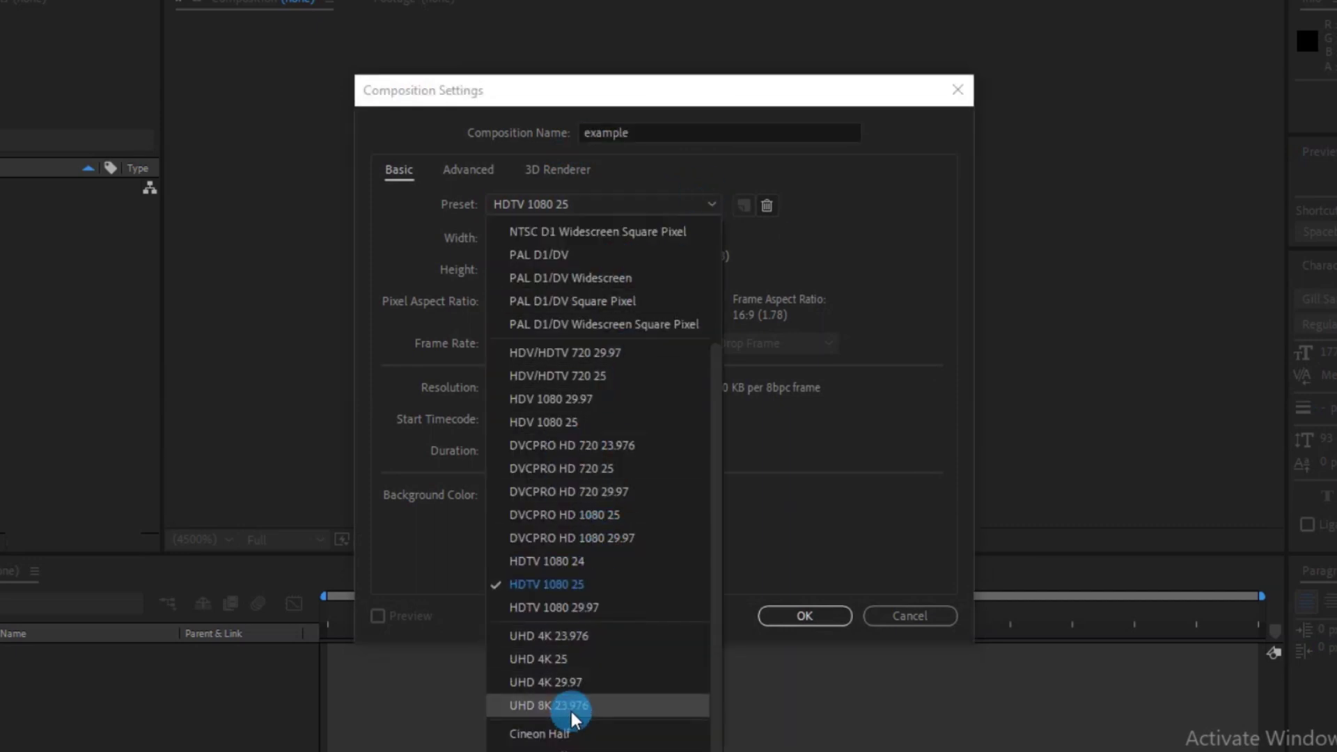
{"action": "left_click", "coordinate": [604, 589]}
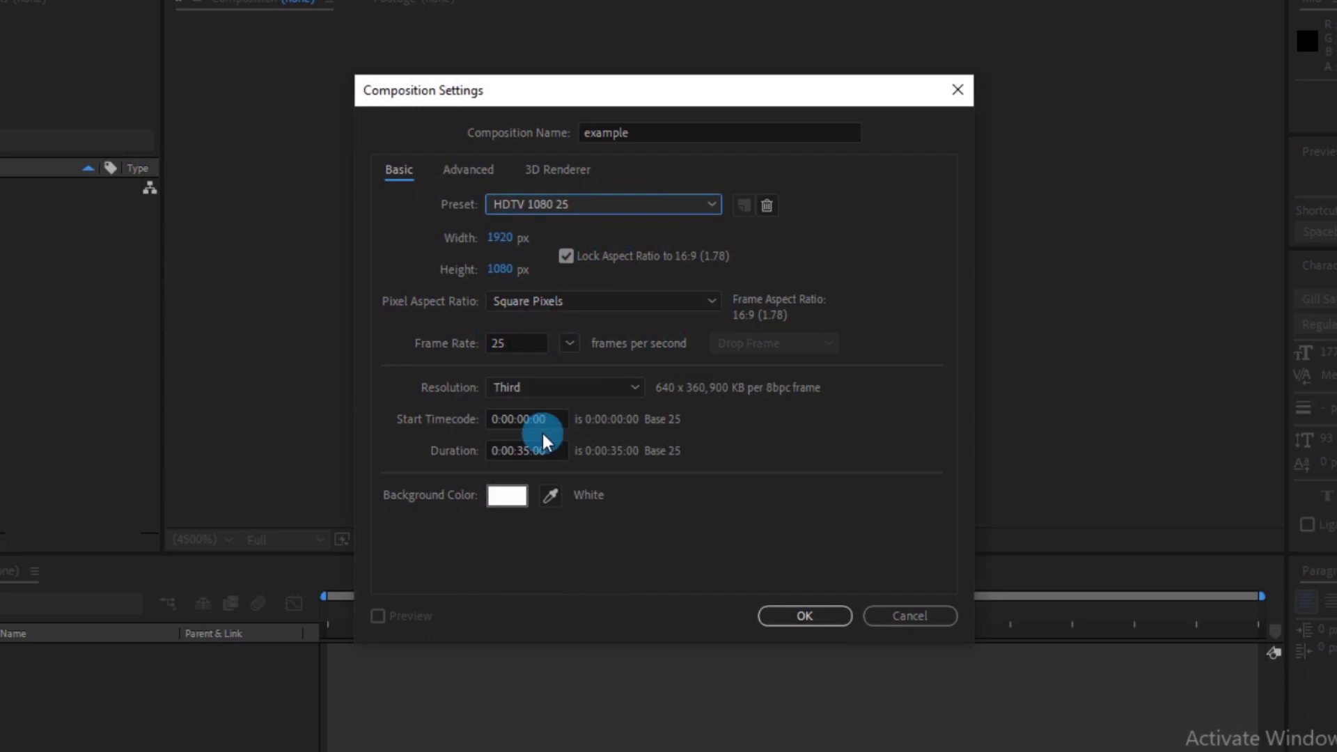
- Choose Third resolution and a white background for the new composition, and create it
{"action": "left_click", "coordinate": [603, 390]}
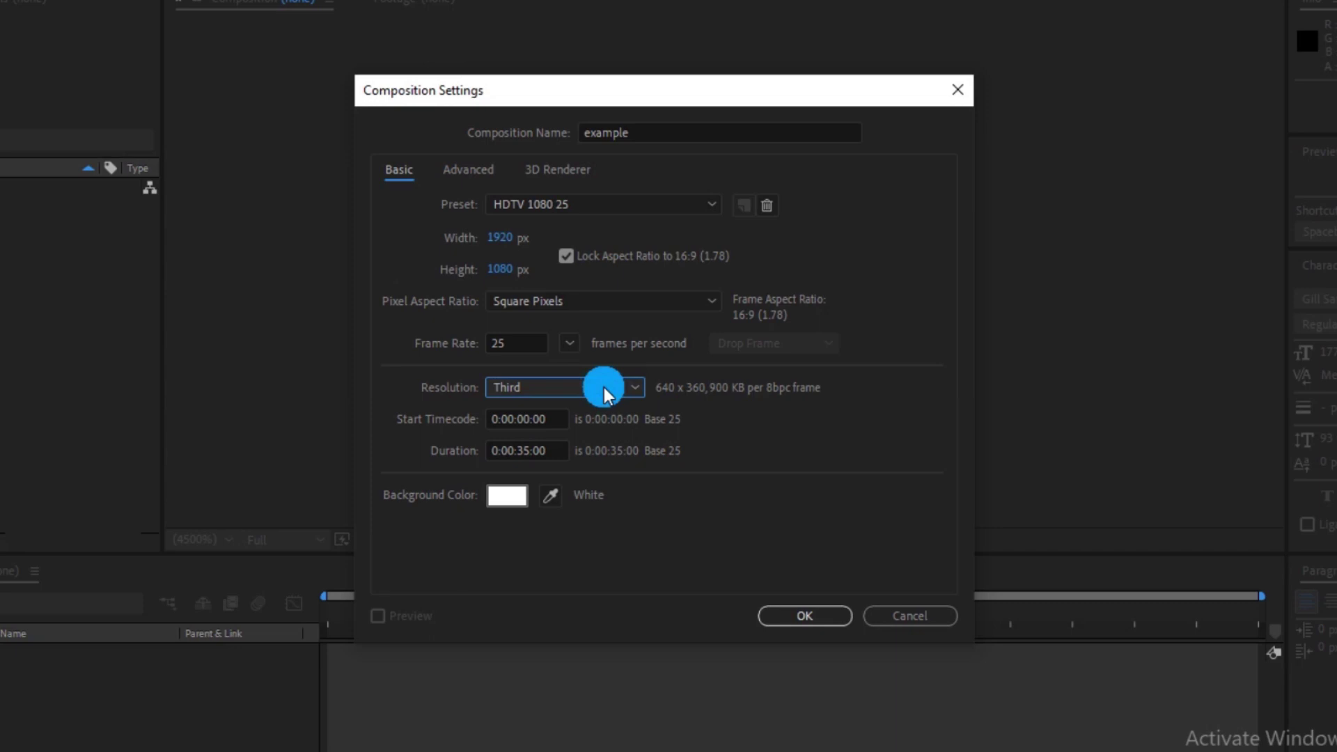
{"action": "left_click", "coordinate": [588, 390]}
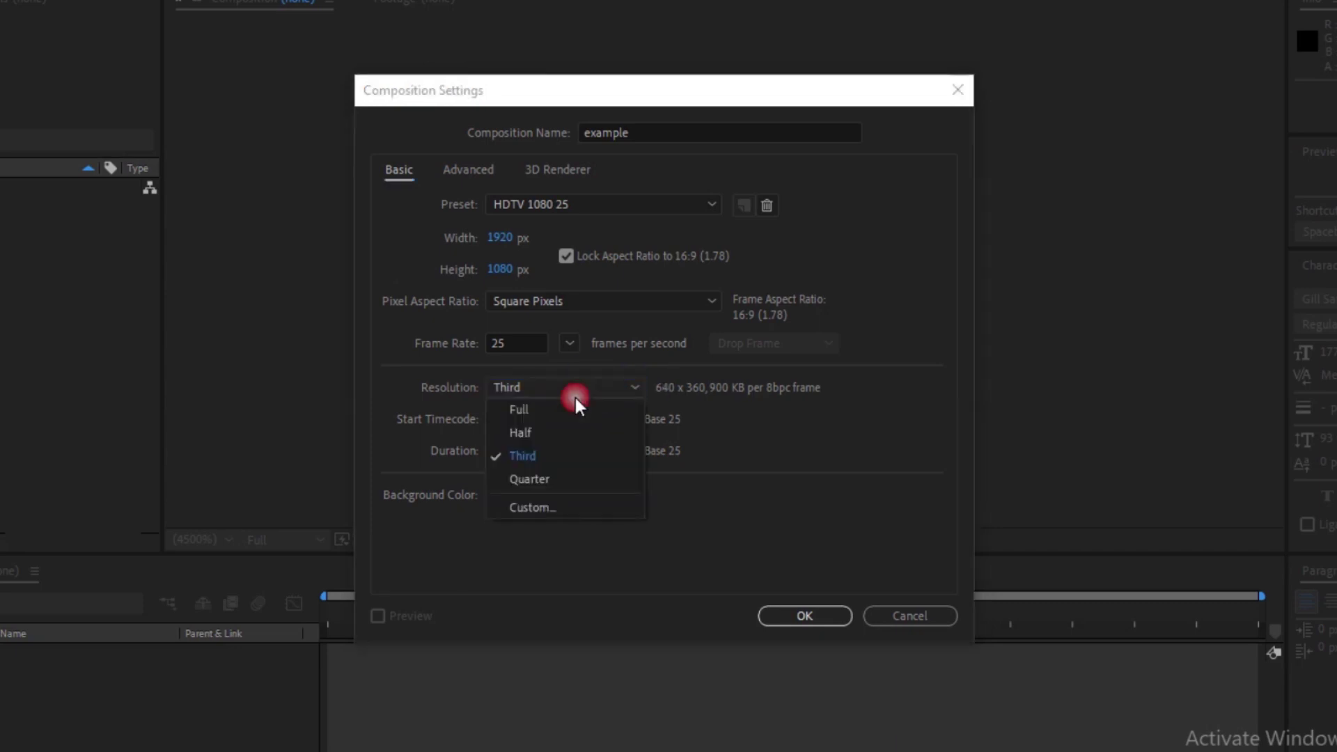
{"action": "left_click", "coordinate": [794, 432]}
{"action": "left_click", "coordinate": [616, 387]}
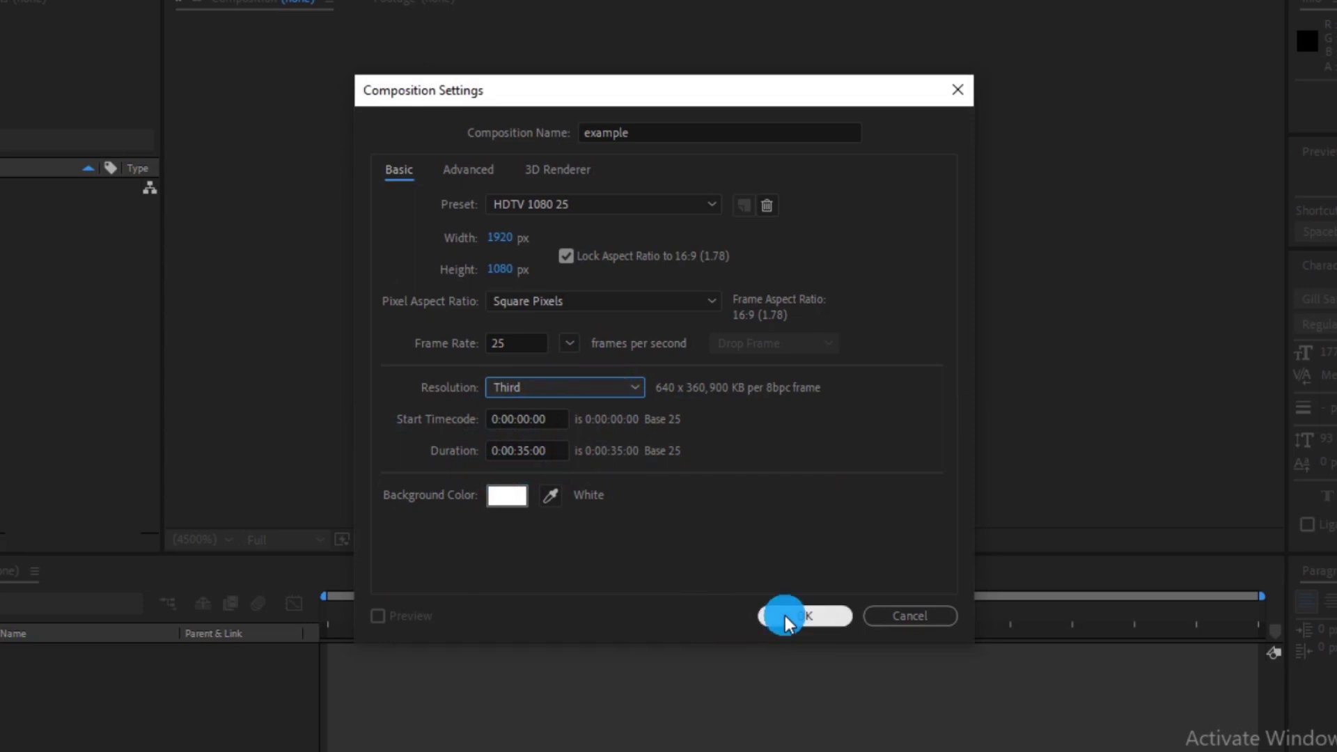
{"action": "left_click", "coordinate": [510, 496]}
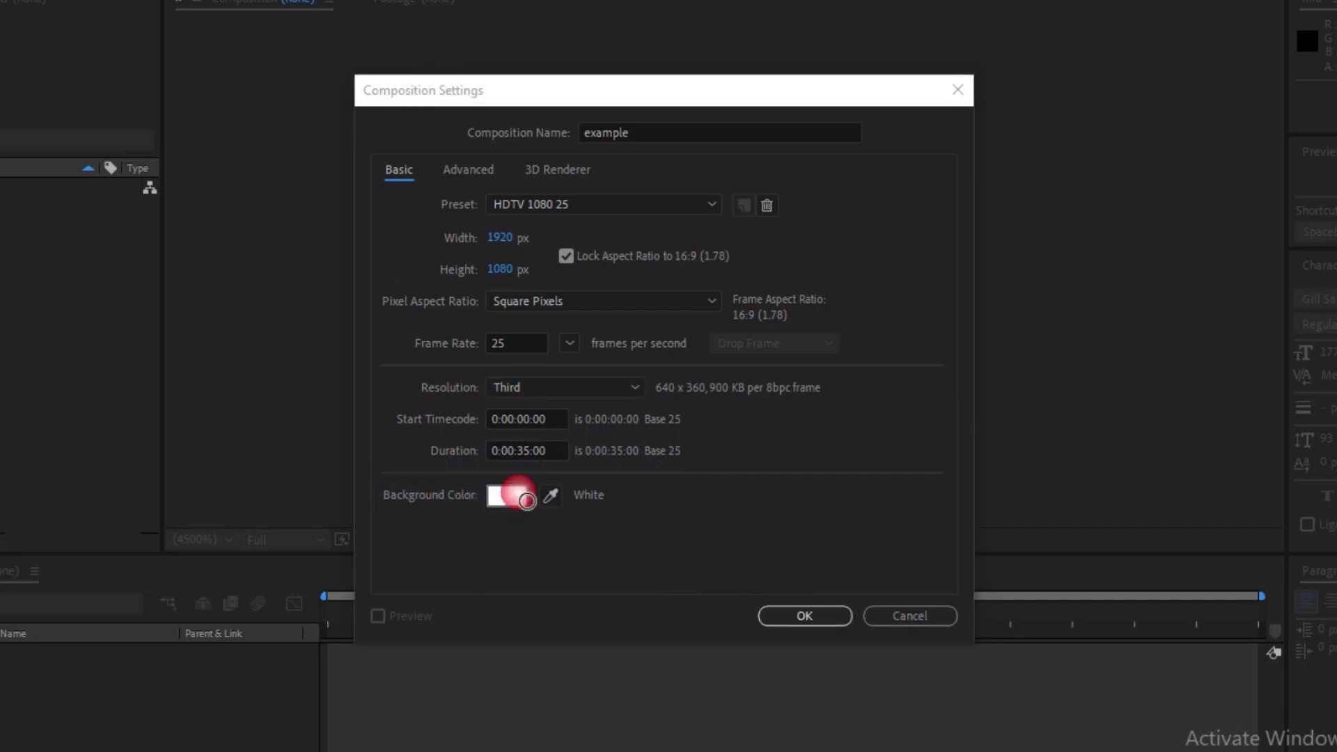
{"action": "left_click", "coordinate": [919, 205]}
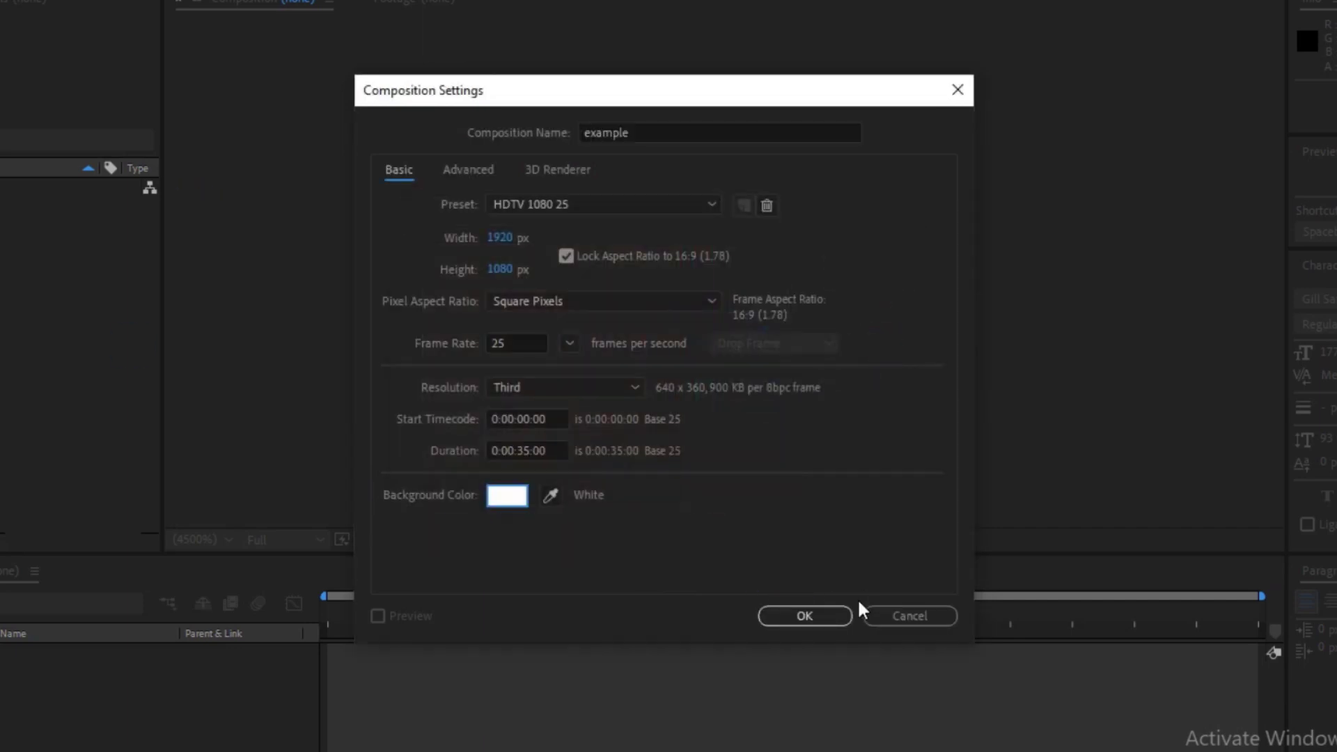
{"action": "left_click", "coordinate": [805, 617]}
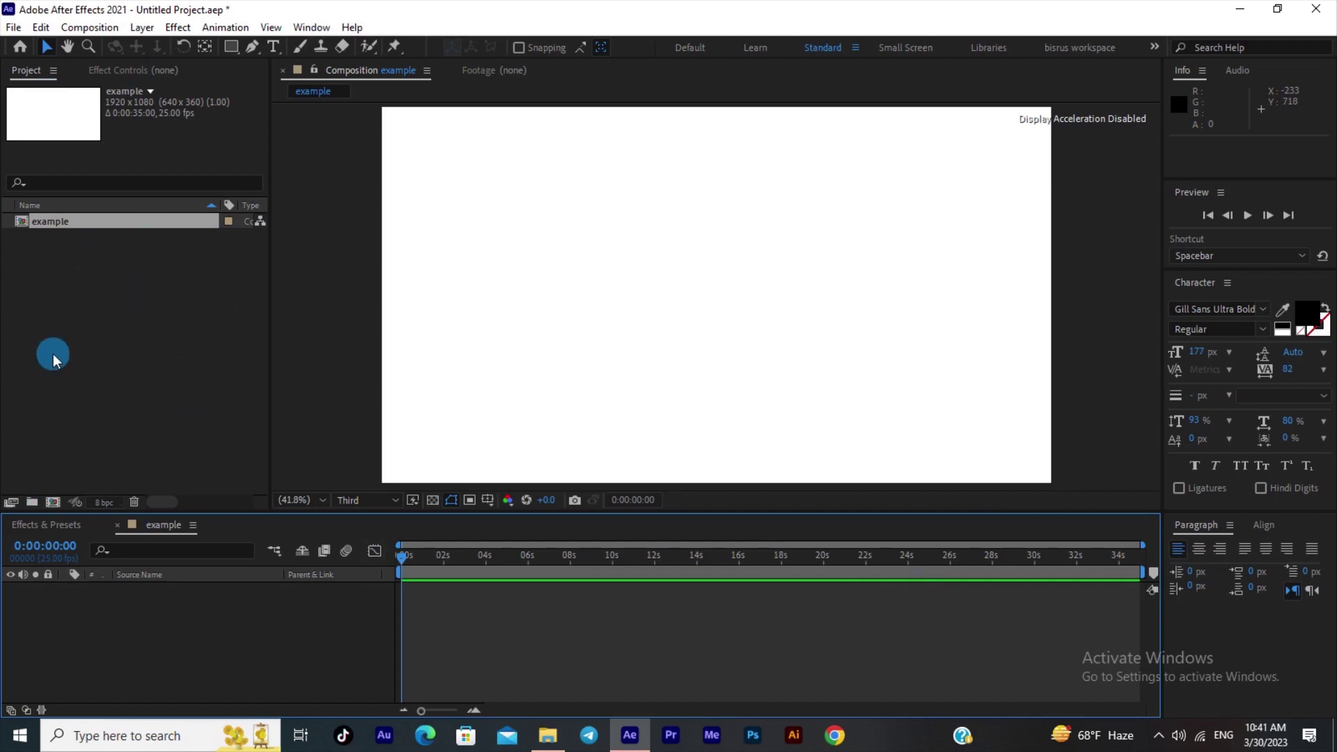
- Import above water 1, above water 2, fish 2, fish 3, fishes 1, space and tree MP4 files as footage
{"action": "double_click", "coordinate": [149, 348]}
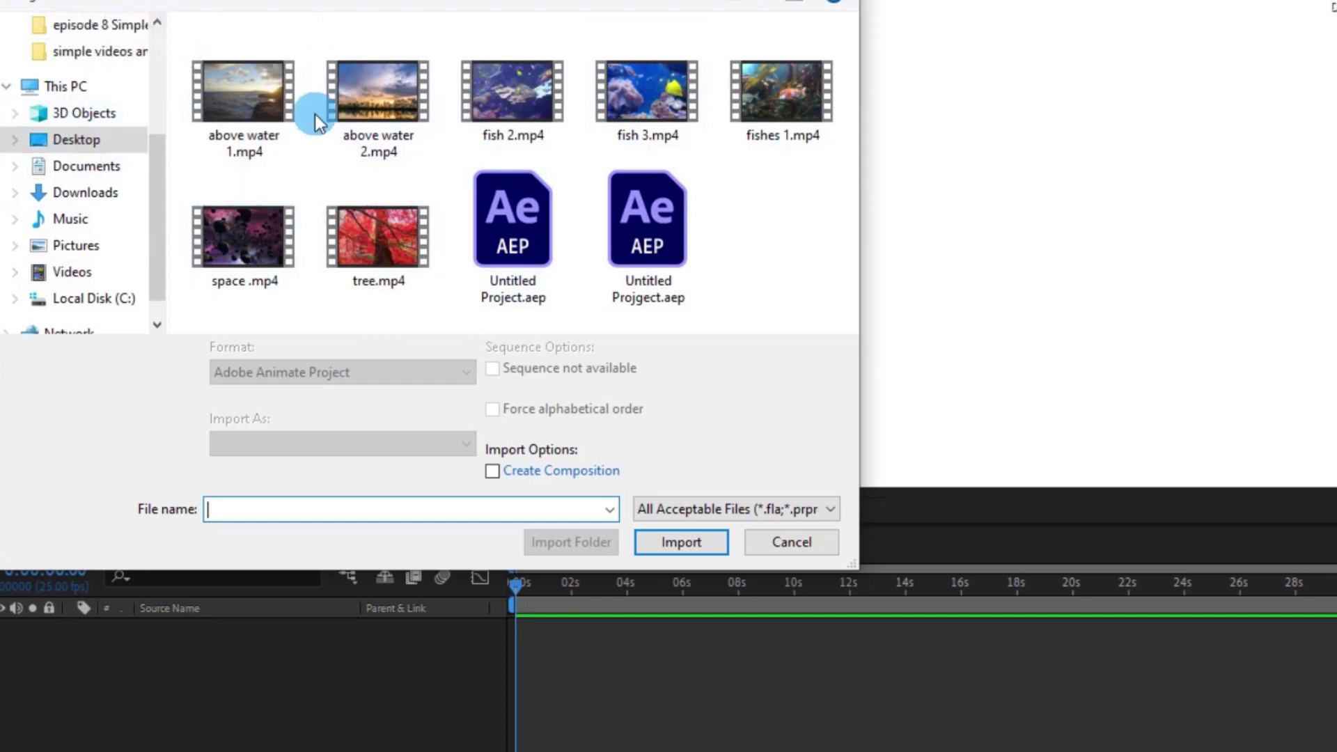
{"action": "left_click", "coordinate": [270, 104]}
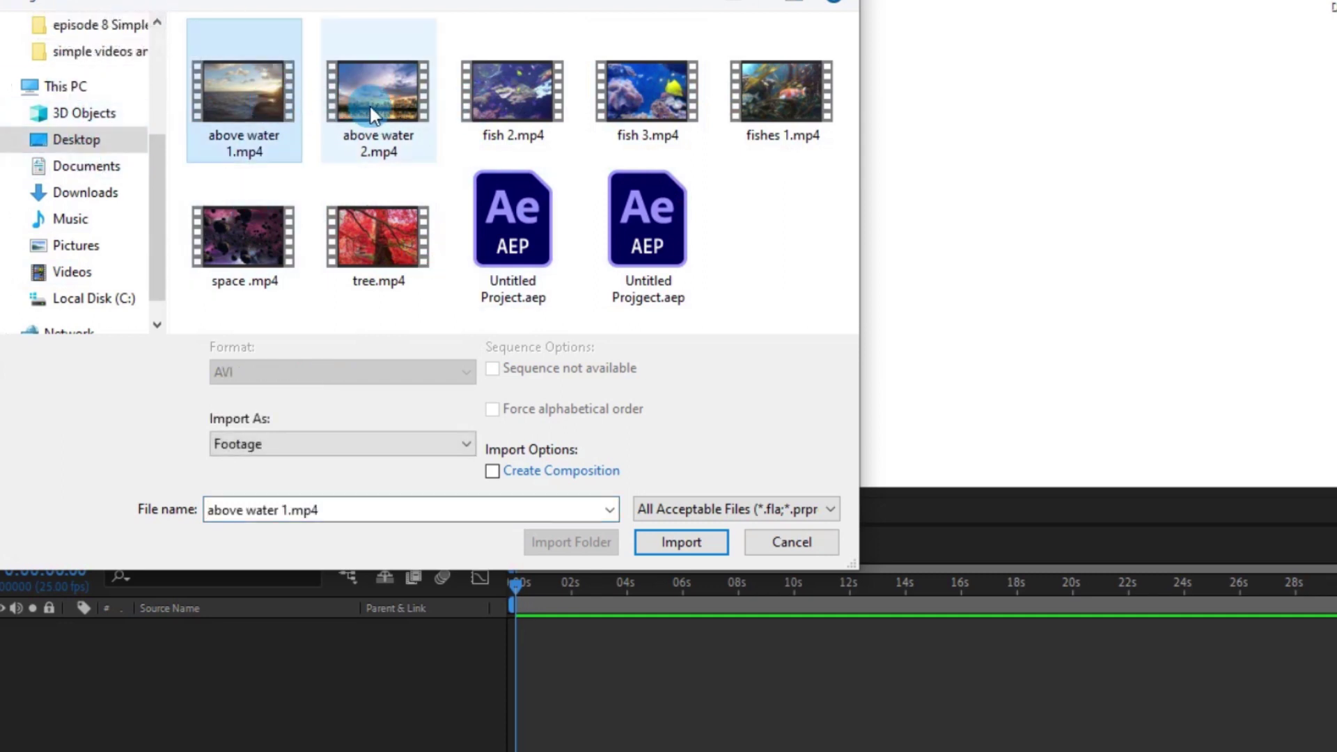
{"action": "left_click", "coordinate": [383, 115], "text": "shift"}
{"action": "left_click", "coordinate": [482, 81], "text": "ctrl"}
{"action": "left_click", "coordinate": [623, 73], "text": "ctrl"}
{"action": "left_click", "coordinate": [780, 72], "text": "ctrl"}
{"action": "left_click", "coordinate": [350, 236], "text": "ctrl"}
{"action": "left_click", "coordinate": [295, 237], "text": "ctrl"}
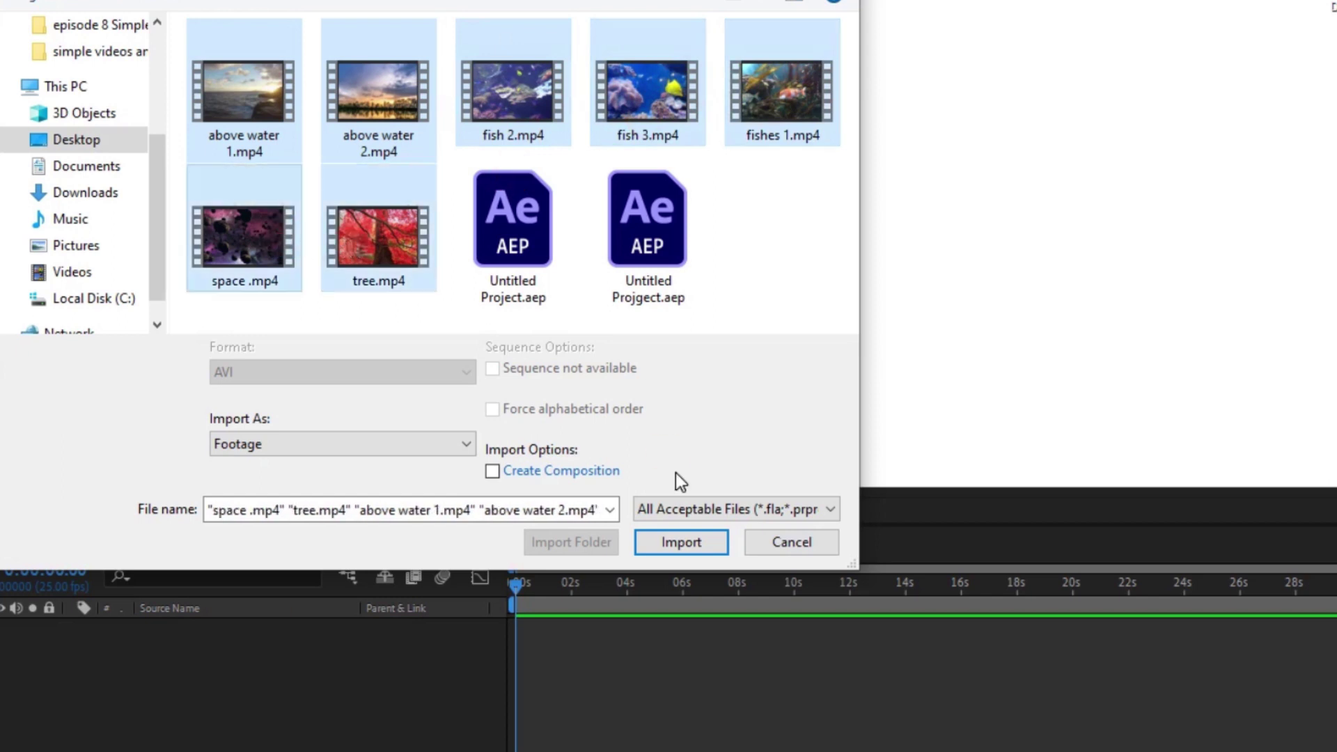
{"action": "left_click", "coordinate": [681, 543]}
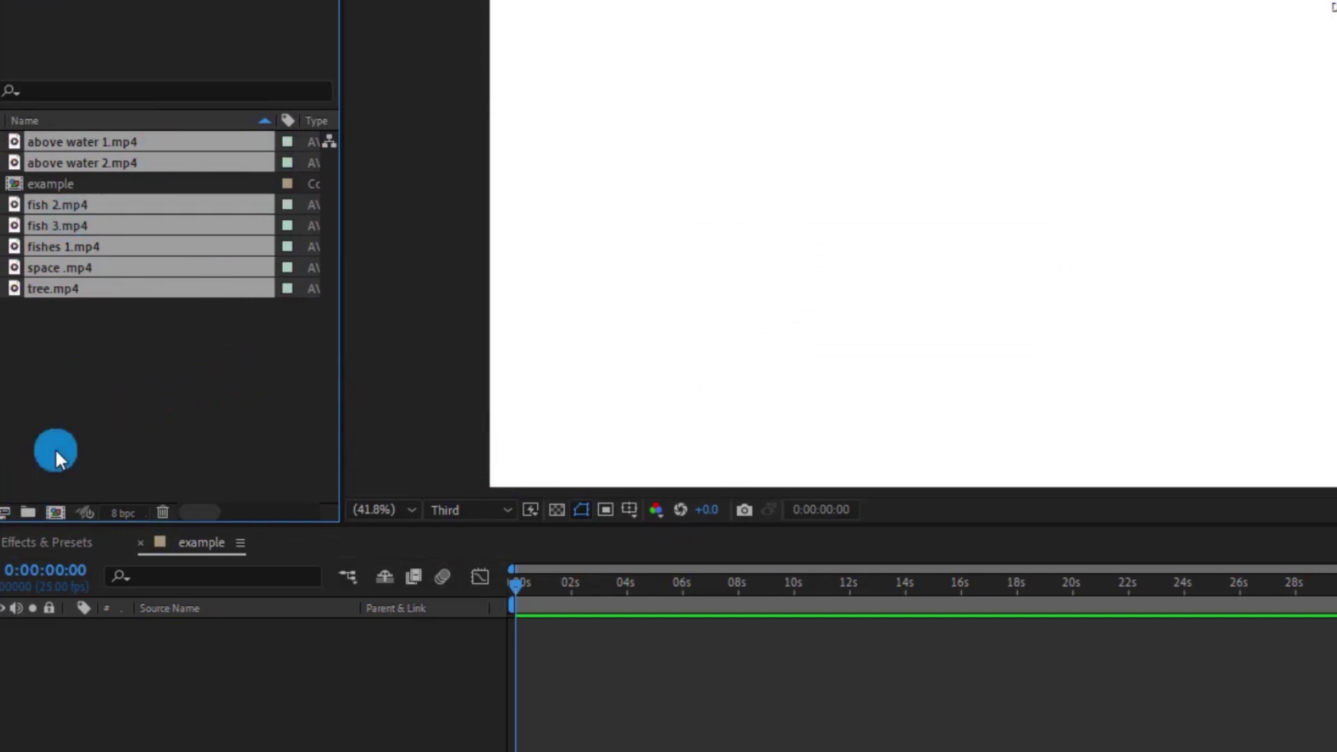
- Create a project folder named "videos" for the imported footage
{"action": "left_click", "coordinate": [33, 514]}
{"action": "key", "text": "BackSpace"}
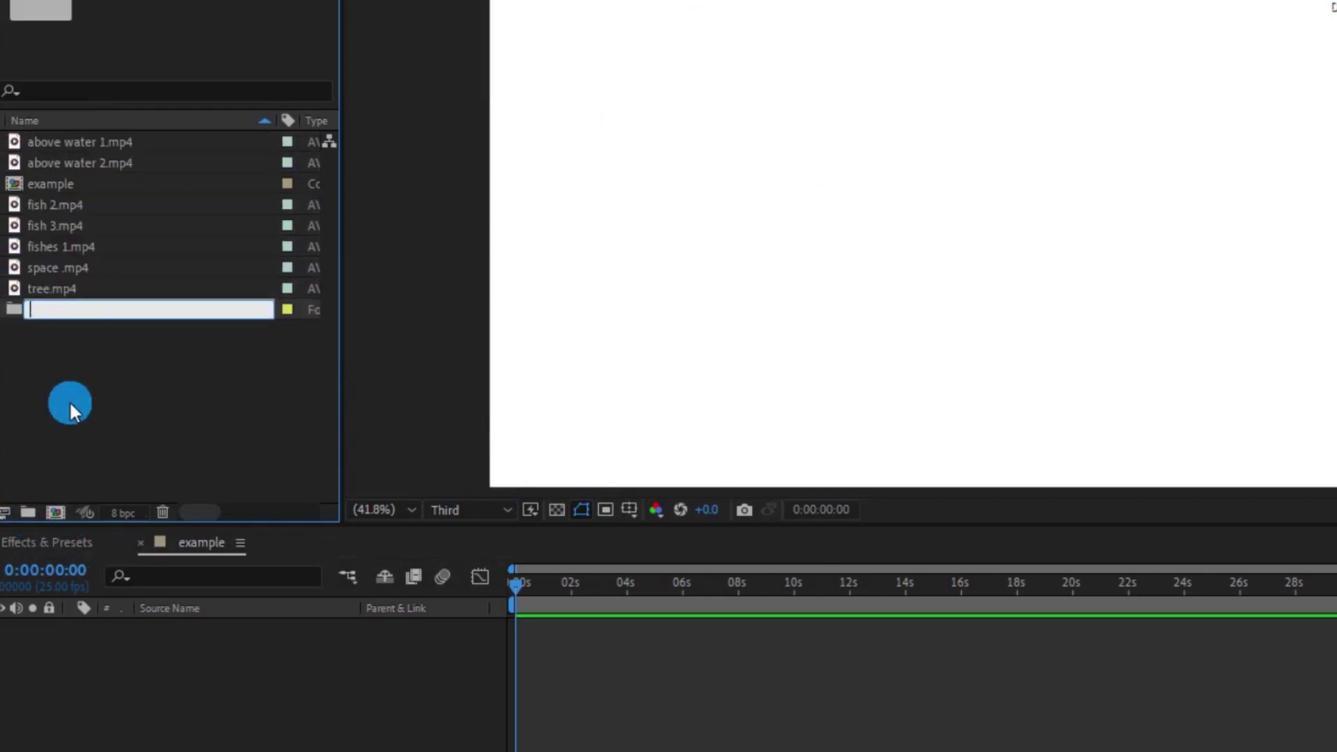
{"action": "type", "text": "videos"}
{"action": "left_click", "coordinate": [114, 363]}
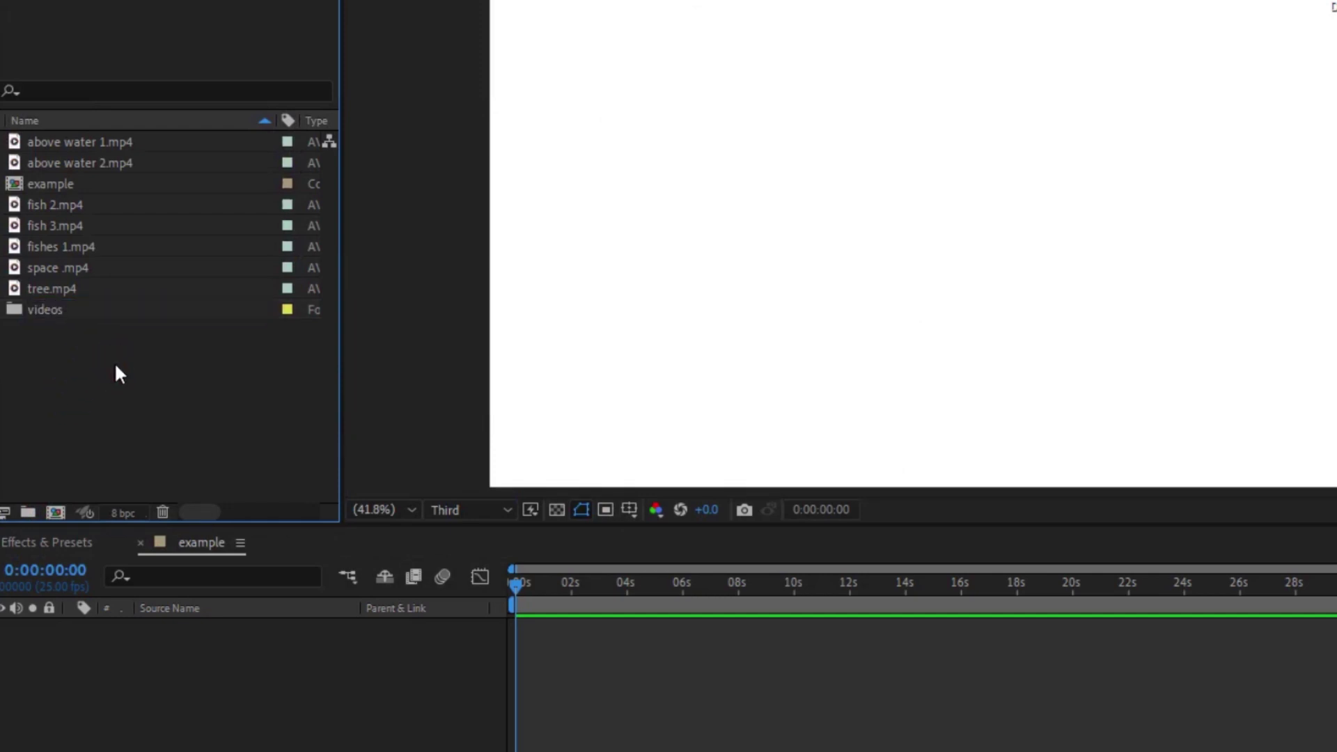
- Move above water 1.mp4 and above water 2.mp4 into the videos folder
{"action": "left_click", "coordinate": [86, 143]}
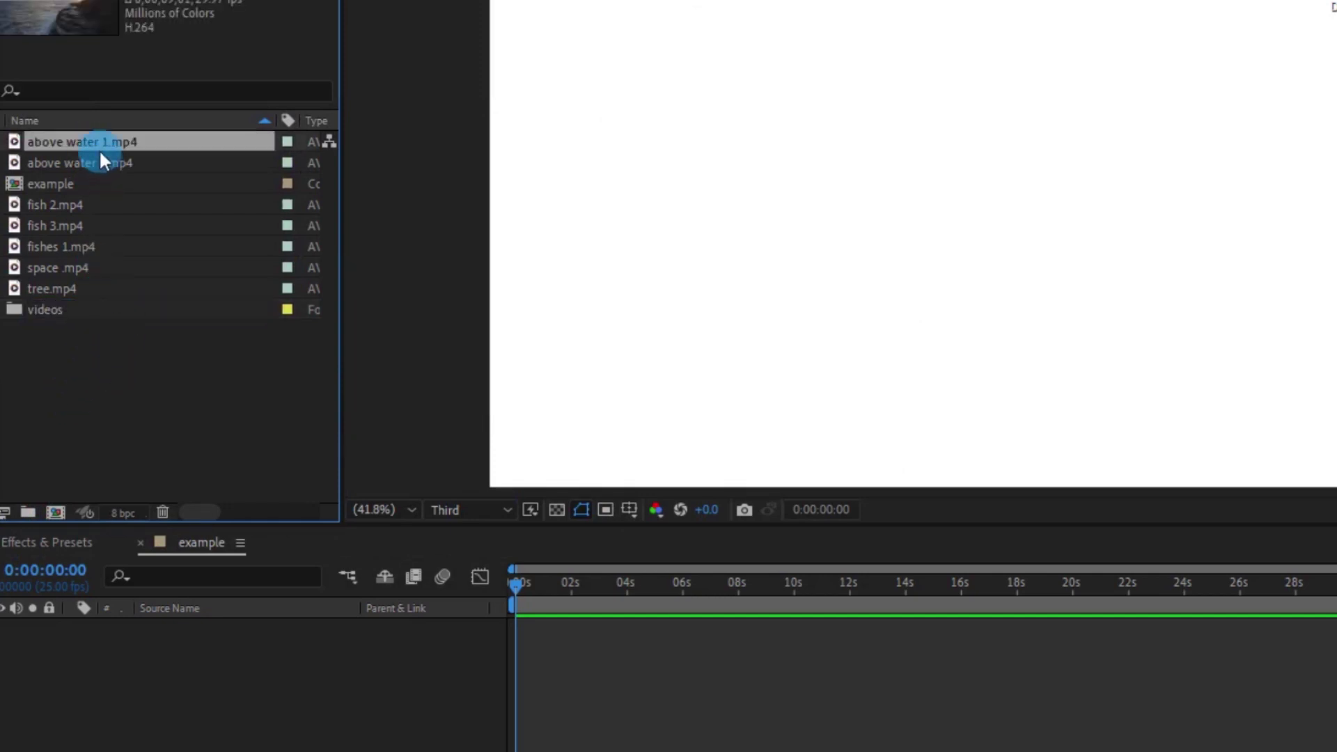
{"action": "left_click_drag", "start_coordinate": [84, 145], "coordinate": [51, 310]}
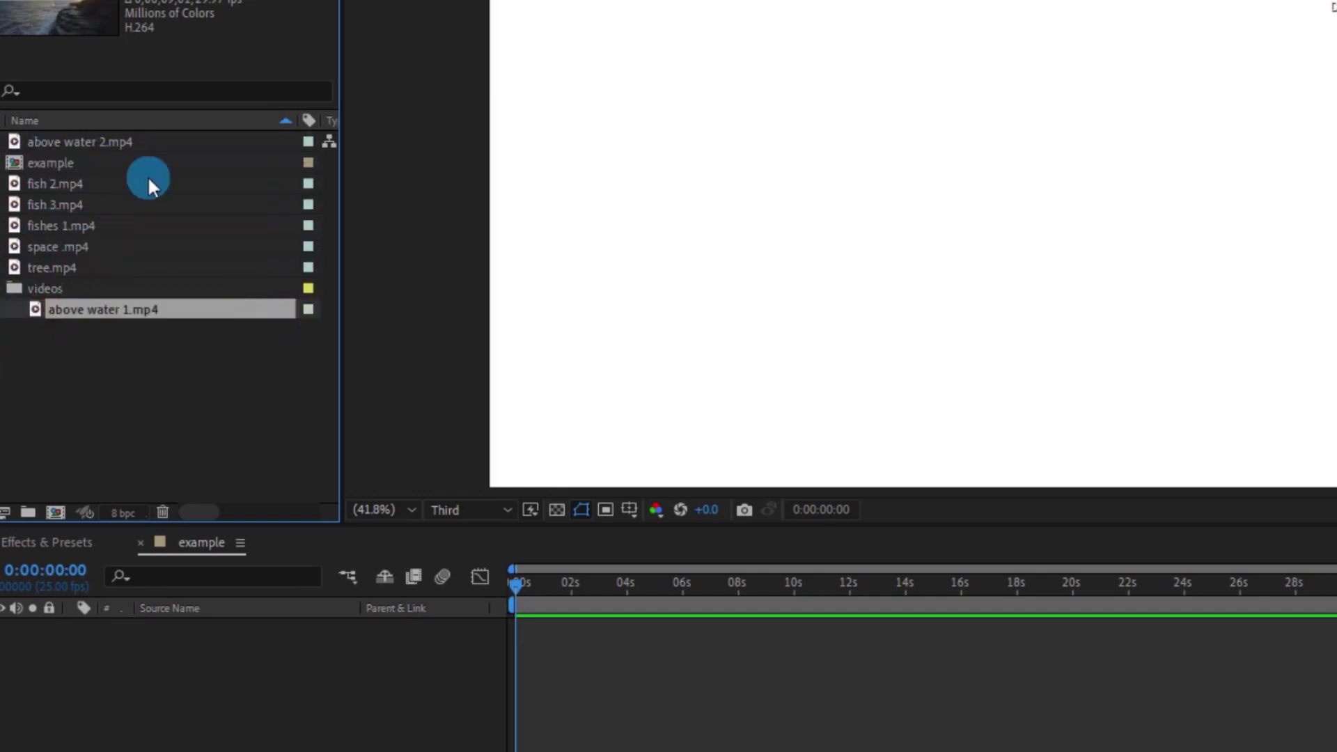
{"action": "left_click_drag", "start_coordinate": [89, 147], "coordinate": [63, 288]}
{"action": "left_click", "coordinate": [135, 380]}
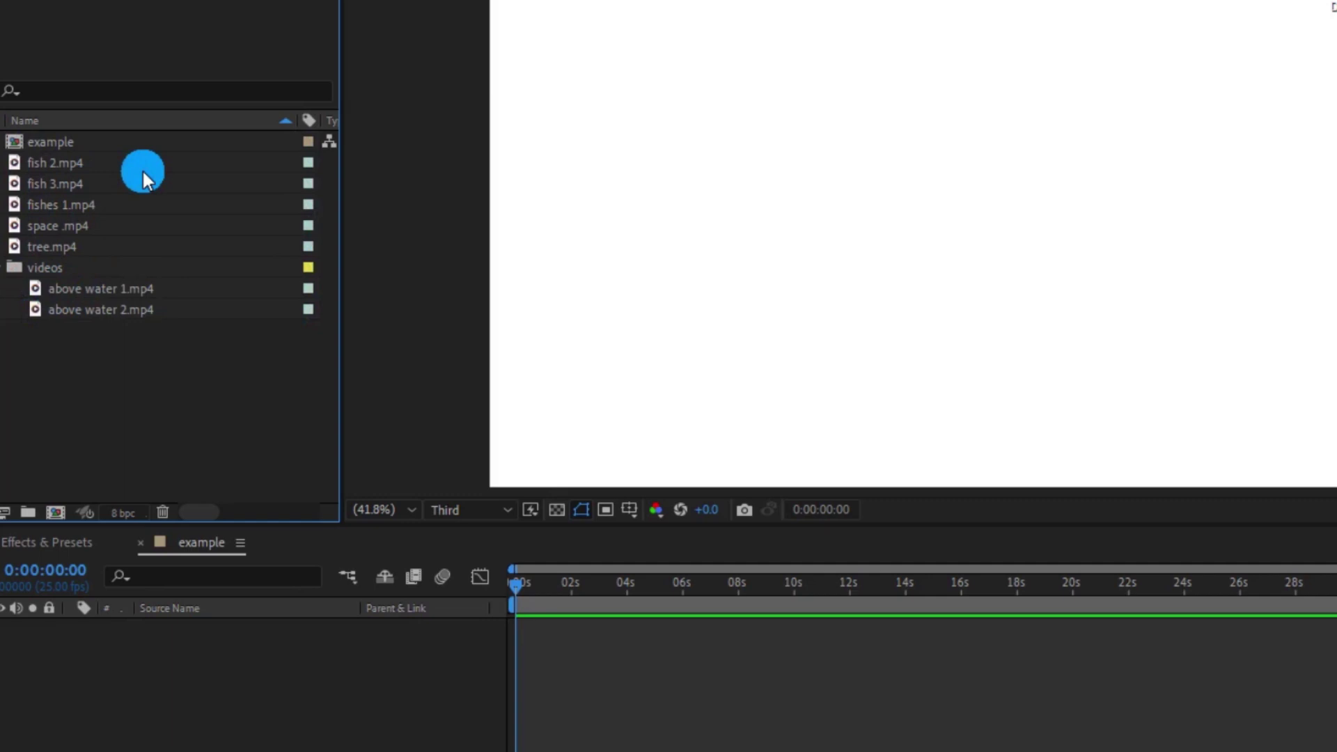
{"action": "left_click", "coordinate": [87, 161]}
{"action": "left_click", "coordinate": [78, 247], "text": "shift"}
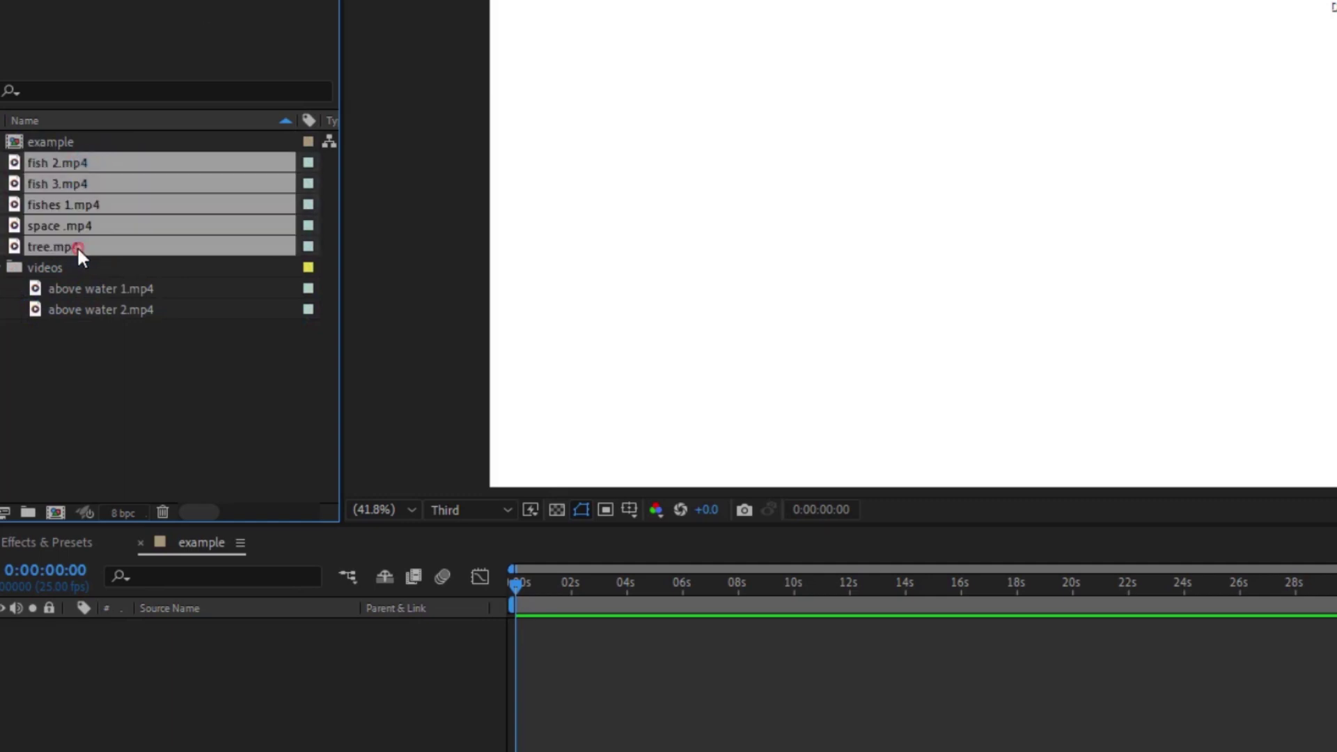
{"action": "left_click", "coordinate": [87, 383]}
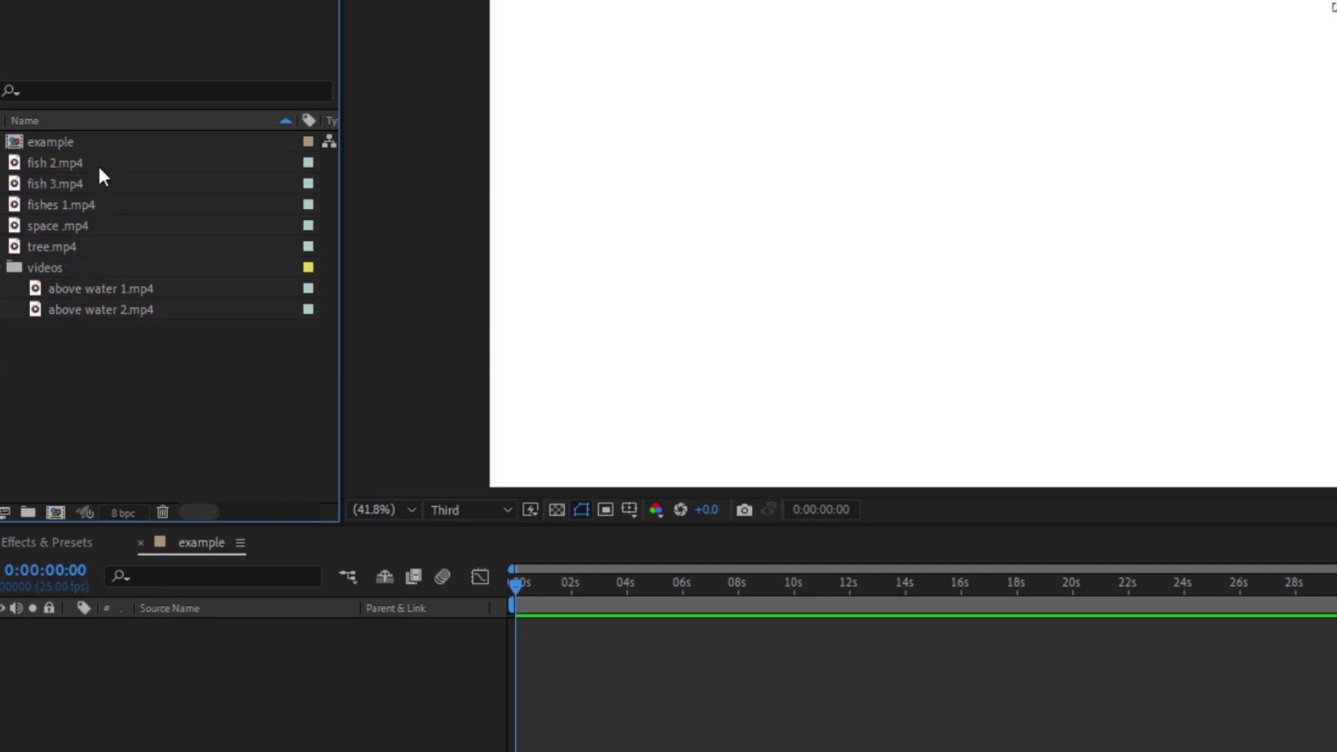
{"action": "left_click", "coordinate": [43, 164]}
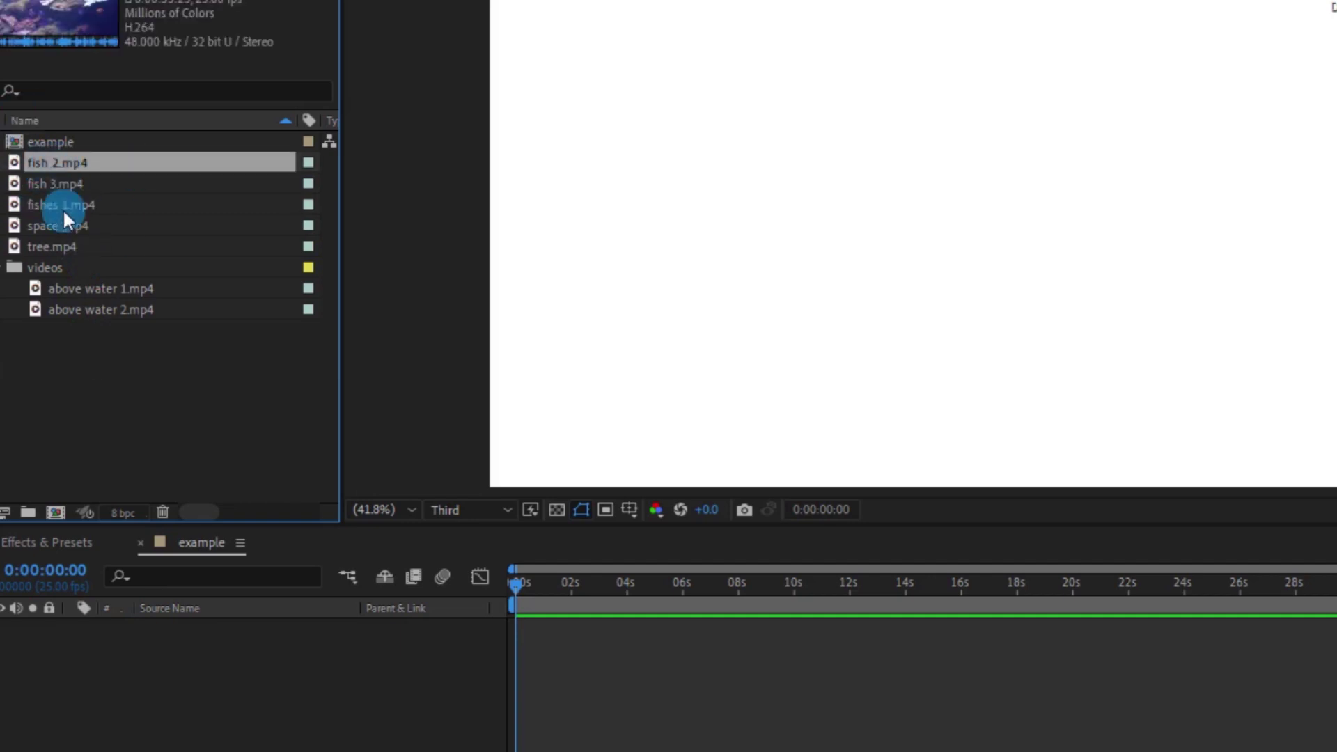
{"action": "left_click", "coordinate": [87, 247], "text": "shift"}
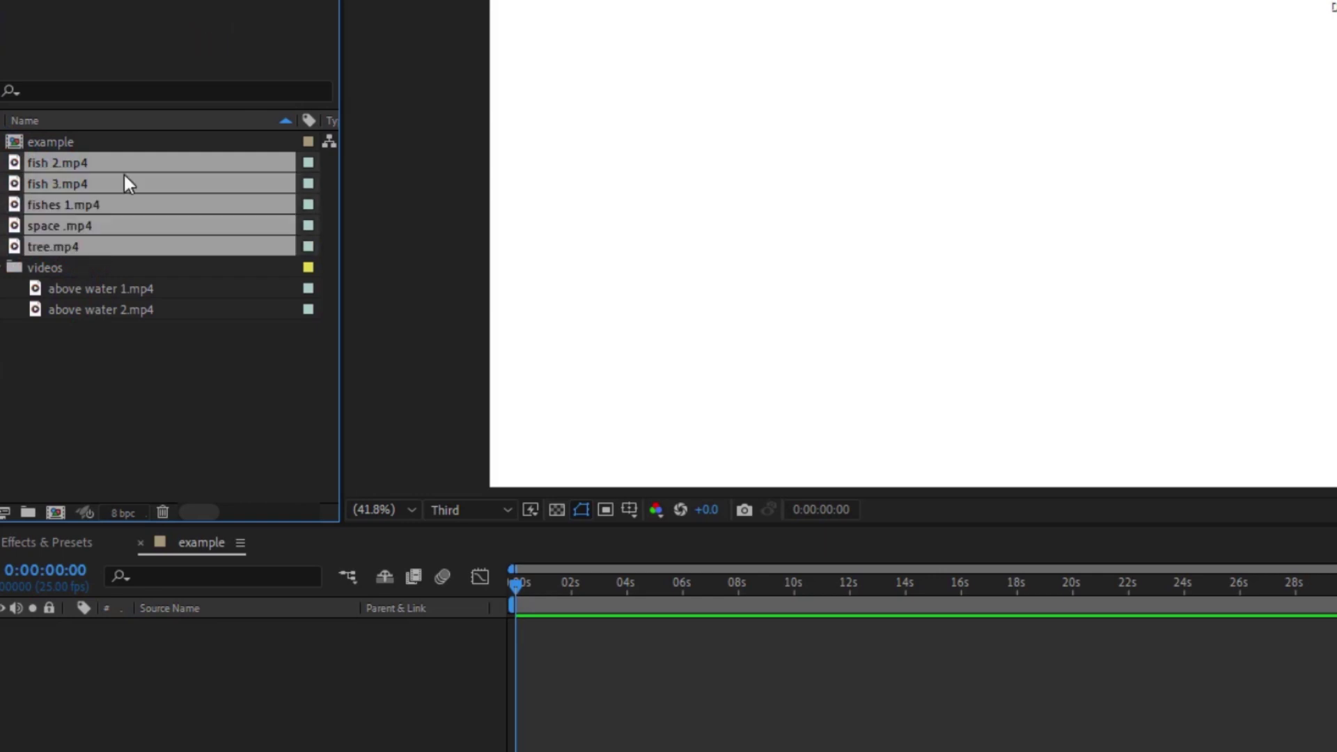
{"action": "left_click", "coordinate": [131, 405]}
{"action": "left_click", "coordinate": [153, 162]}
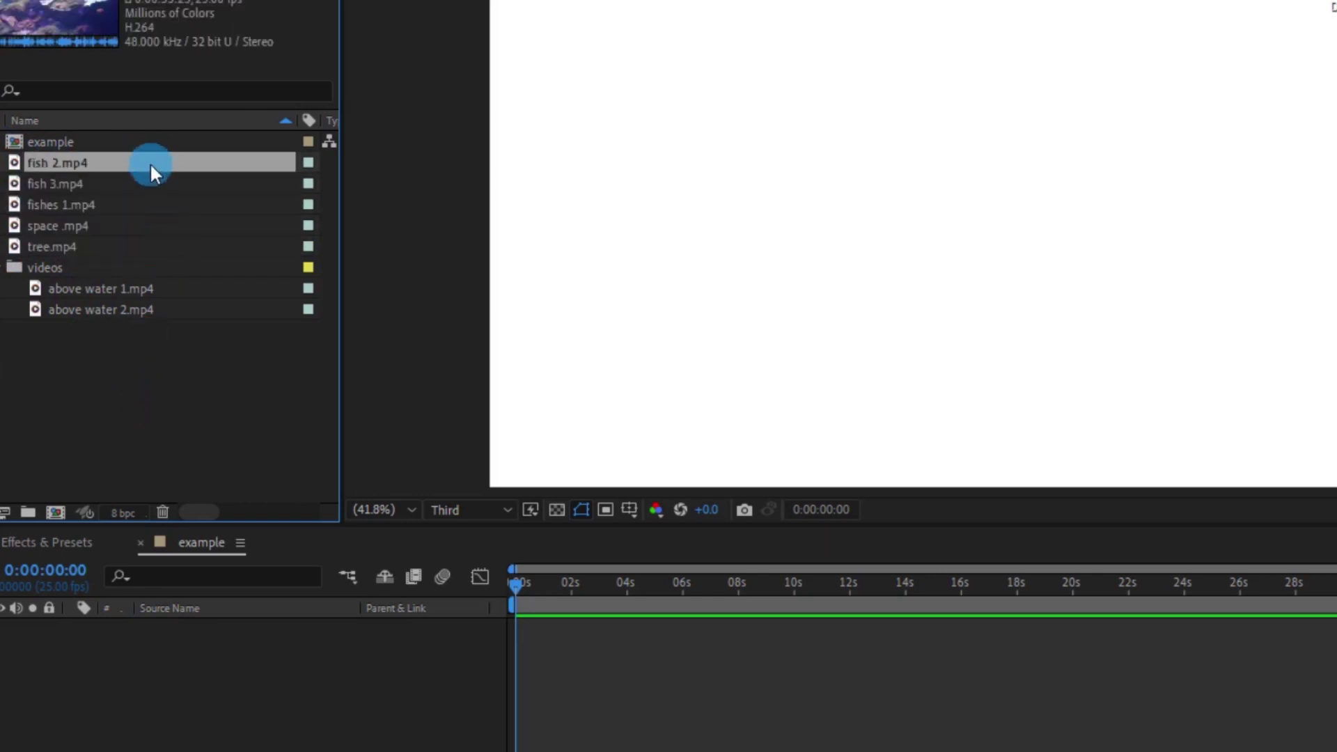
{"action": "left_click", "coordinate": [144, 187], "text": "ctrl"}
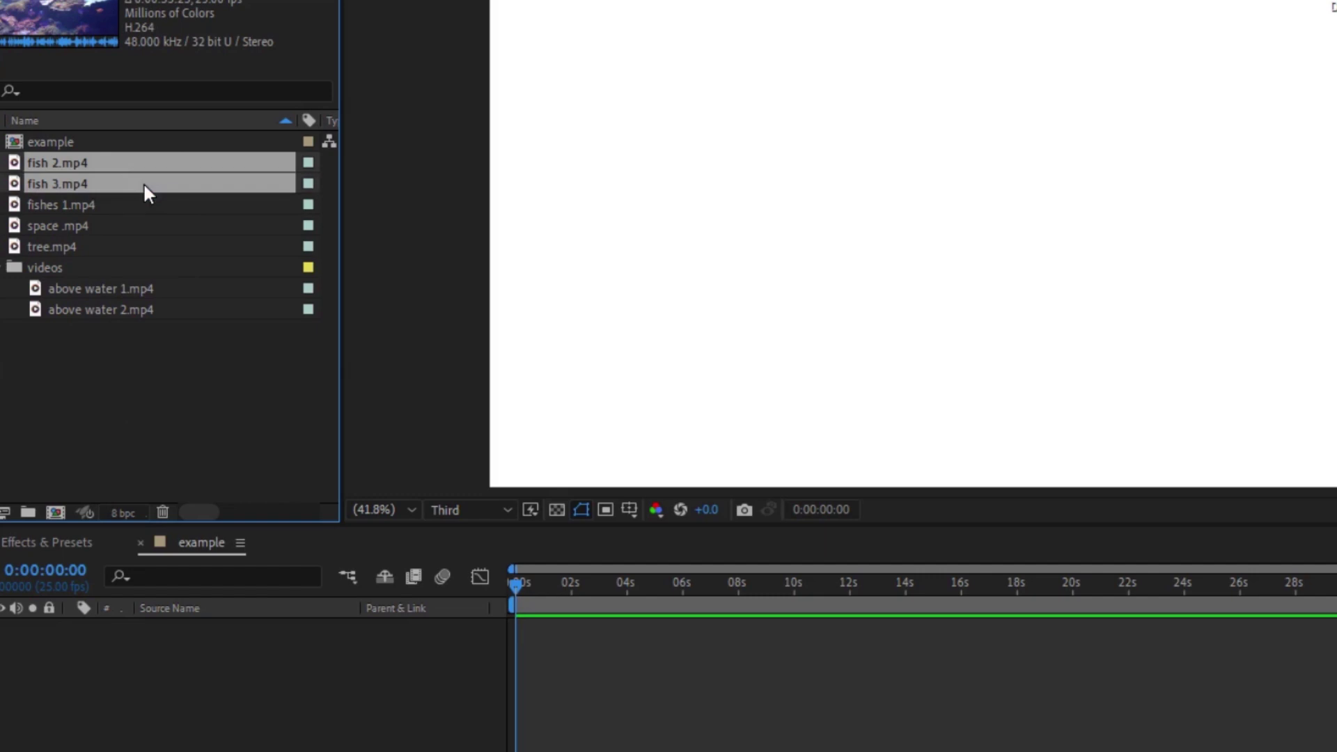
{"action": "left_click", "coordinate": [140, 203], "text": "ctrl"}
{"action": "left_click", "coordinate": [140, 224], "text": "ctrl"}
{"action": "left_click", "coordinate": [142, 245], "text": "ctrl"}
{"action": "left_click", "coordinate": [143, 263], "text": "ctrl"}
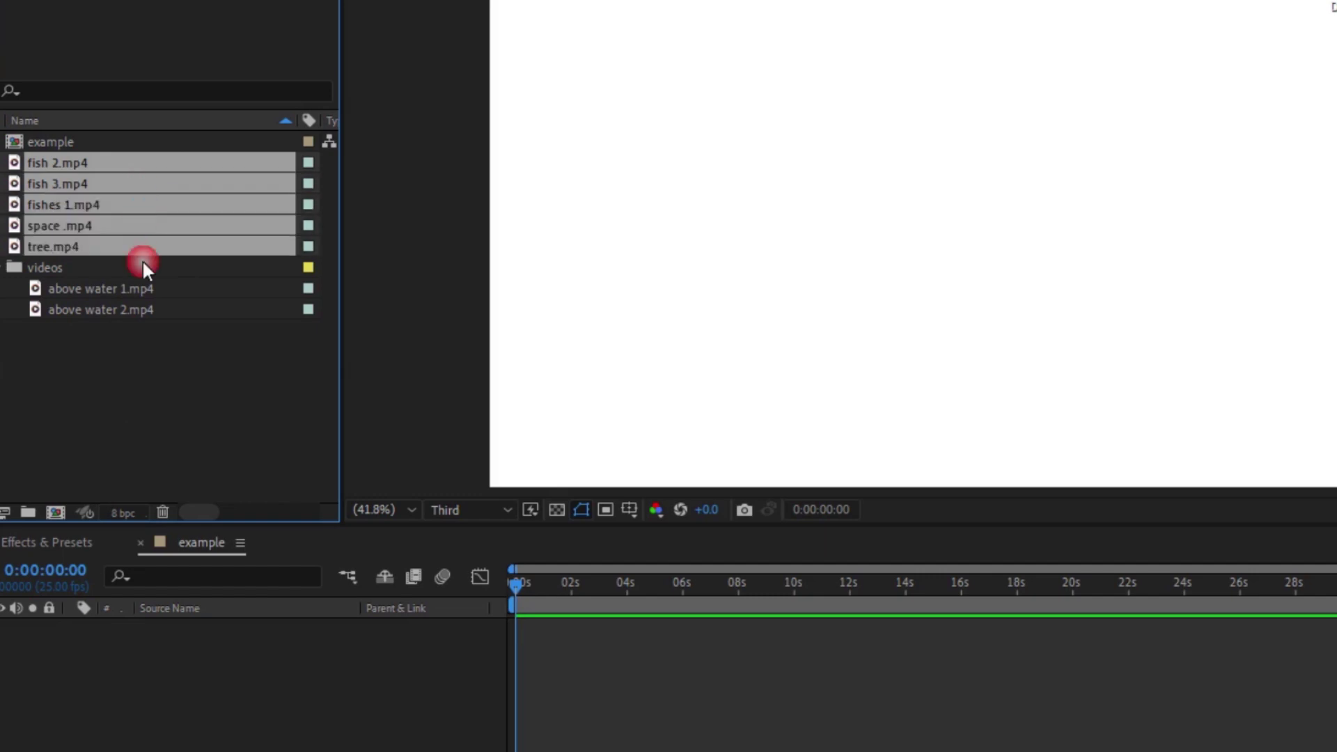
{"action": "left_click", "coordinate": [143, 263], "text": "ctrl"}
{"action": "left_click", "coordinate": [127, 404]}
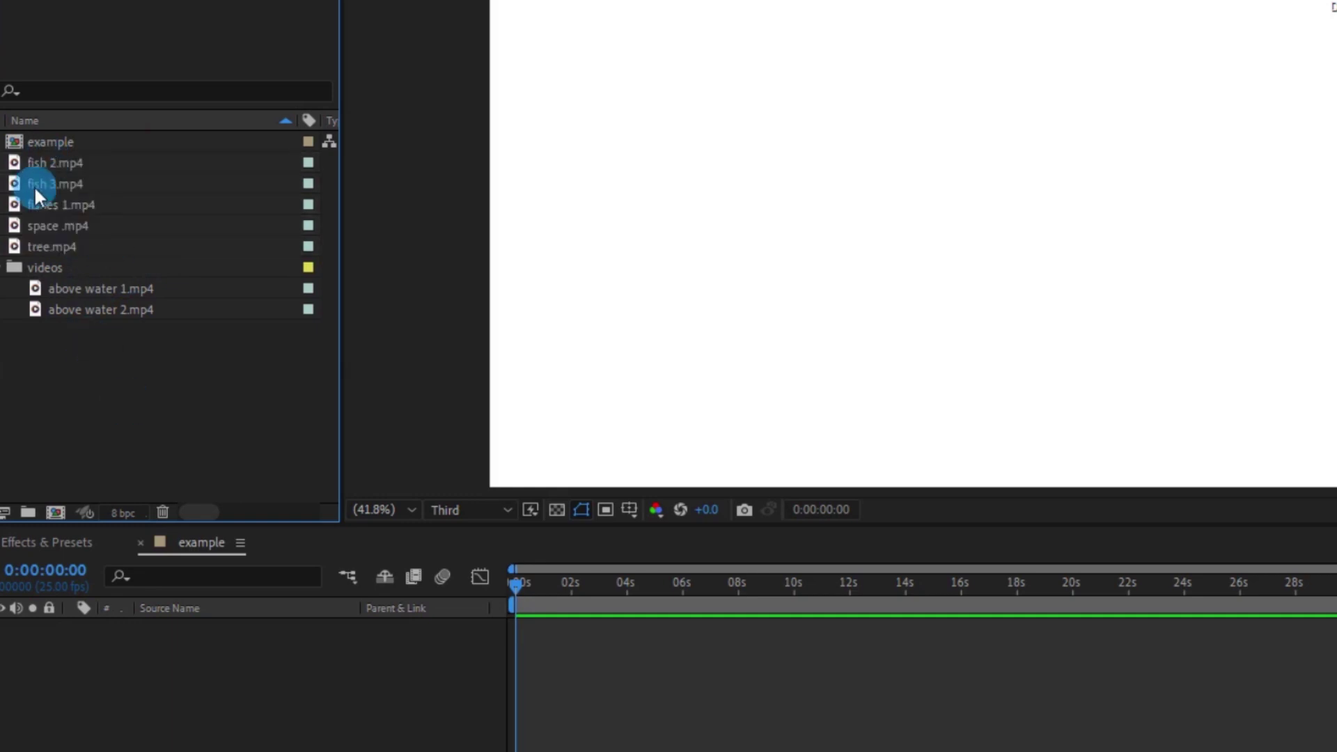
{"action": "left_click", "coordinate": [75, 160]}
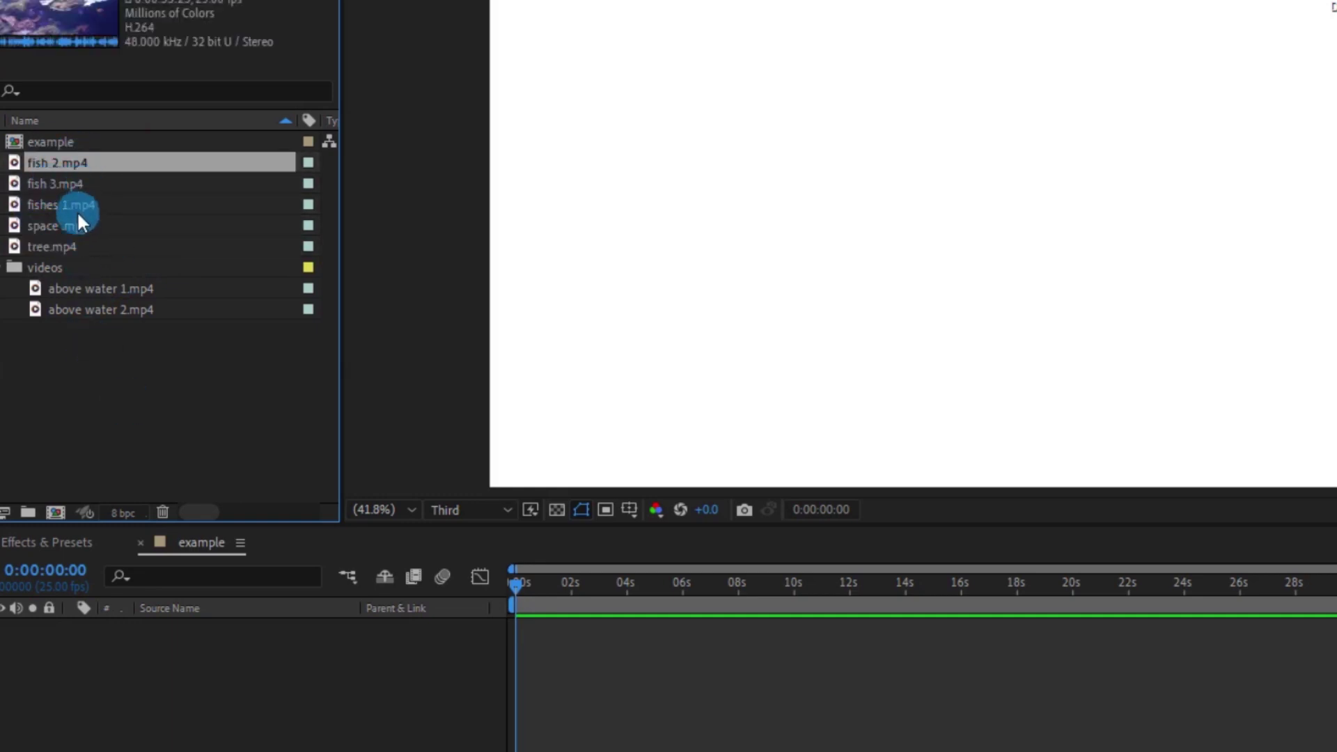
{"action": "left_click", "coordinate": [76, 206], "text": "ctrl"}
{"action": "left_click", "coordinate": [76, 227], "text": "ctrl"}
{"action": "left_click", "coordinate": [78, 248], "text": "ctrl"}
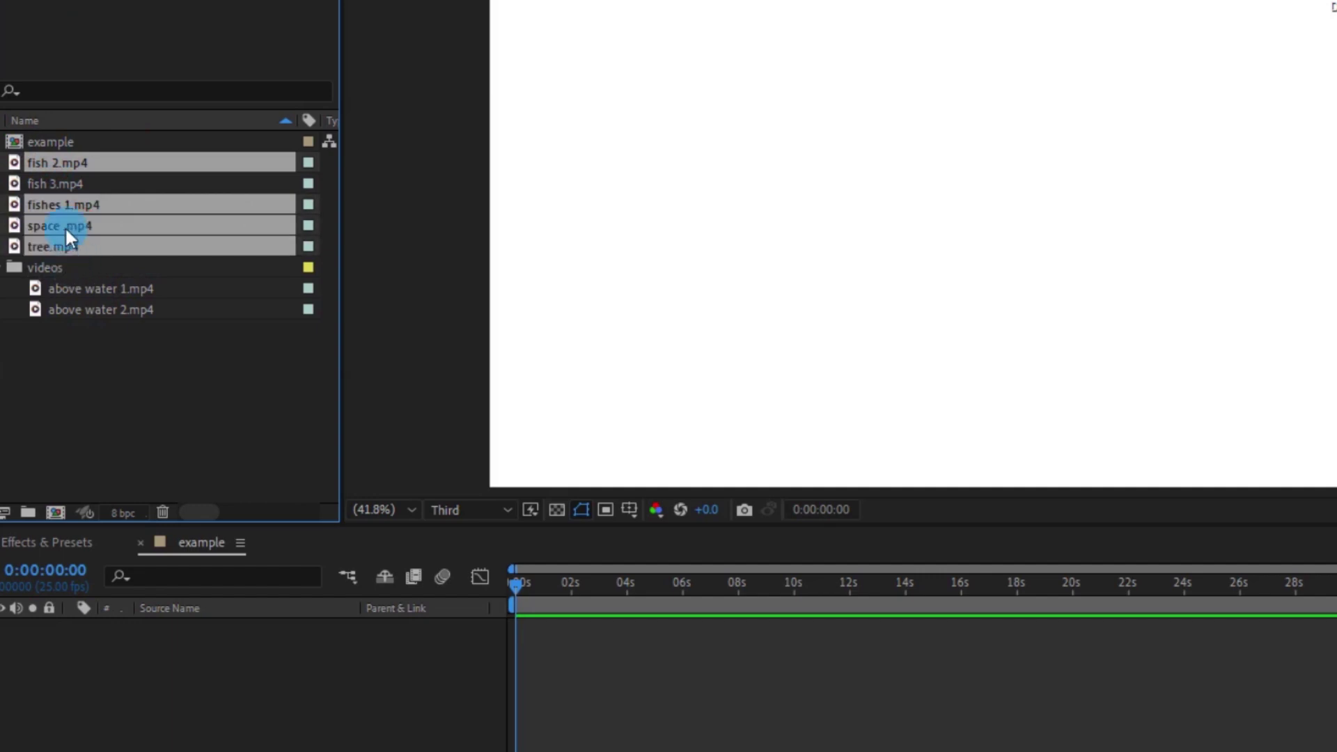
{"action": "left_click", "coordinate": [122, 387]}
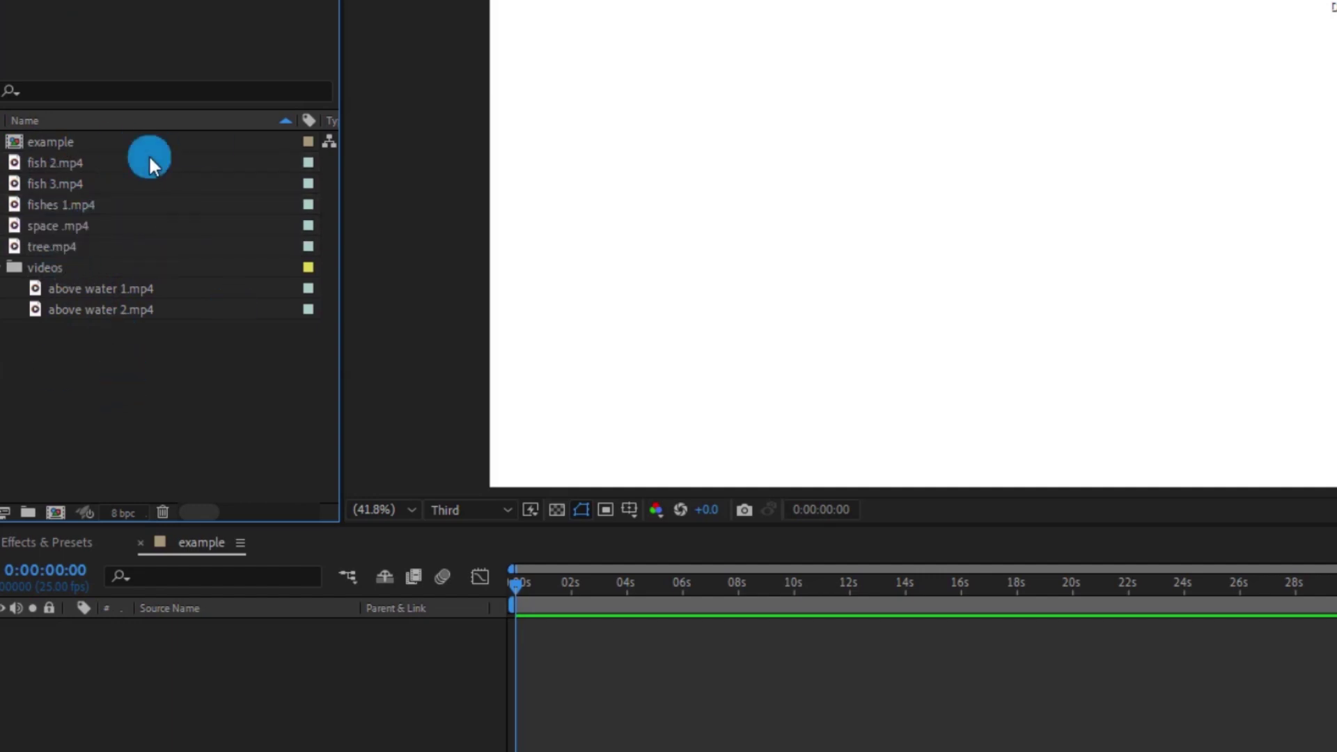
- Move fish 2, fish 3, fishes 1, space and tree MP4 files into the videos folder
{"action": "left_click", "coordinate": [99, 165]}
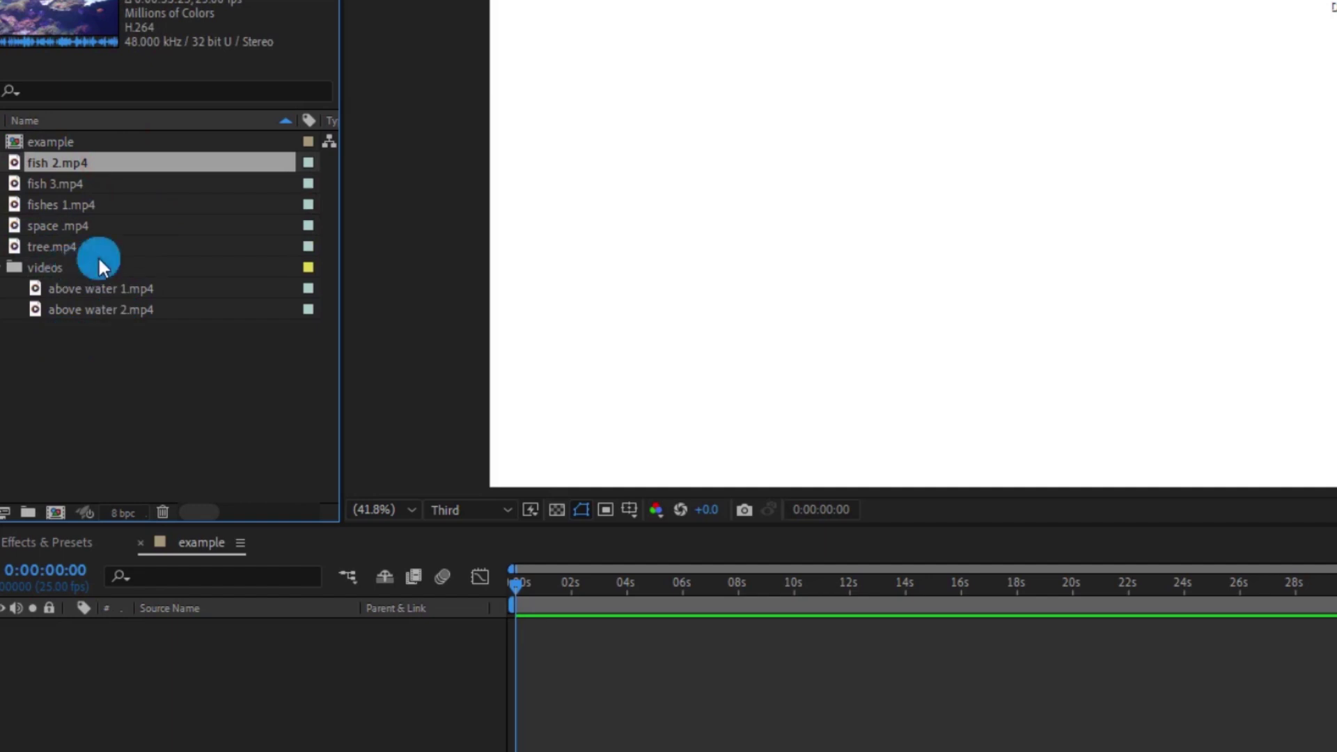
{"action": "left_click", "coordinate": [69, 248], "text": "shift"}
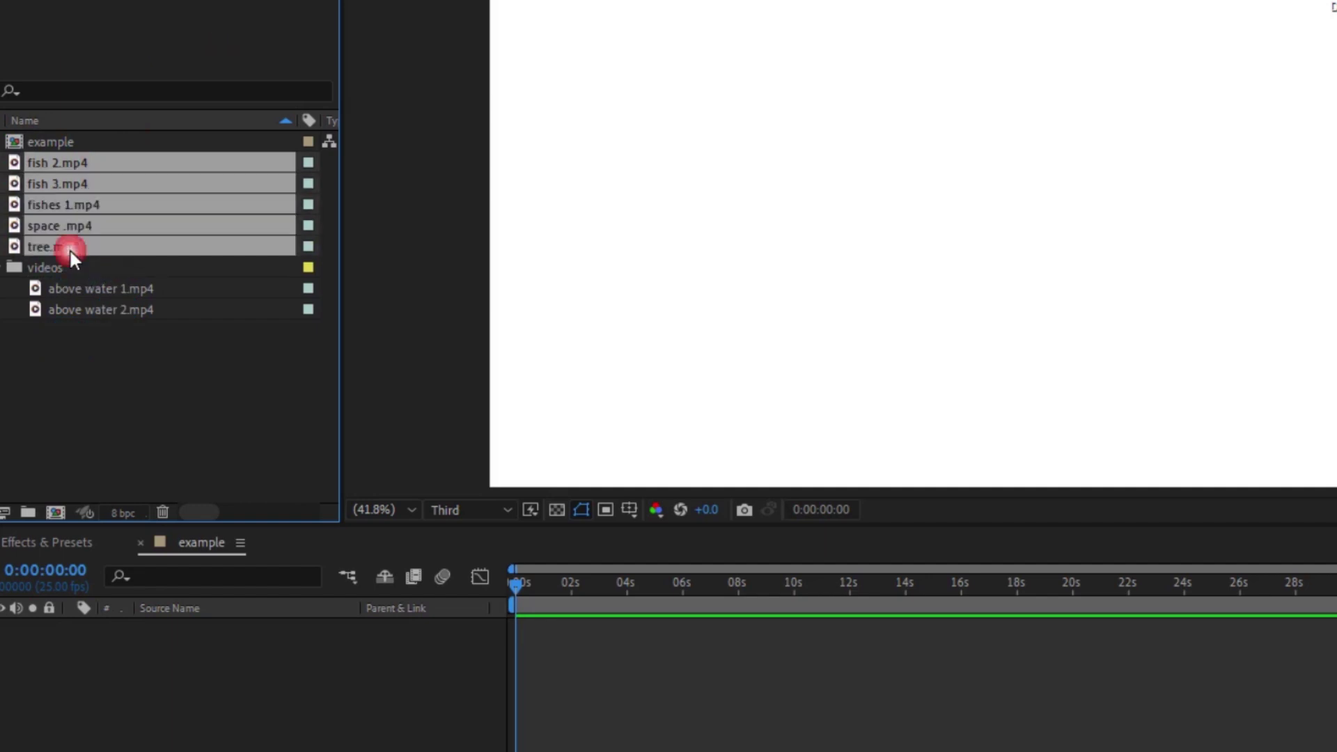
{"action": "left_click_drag", "start_coordinate": [114, 167], "coordinate": [72, 270]}
{"action": "left_click", "coordinate": [82, 385]}
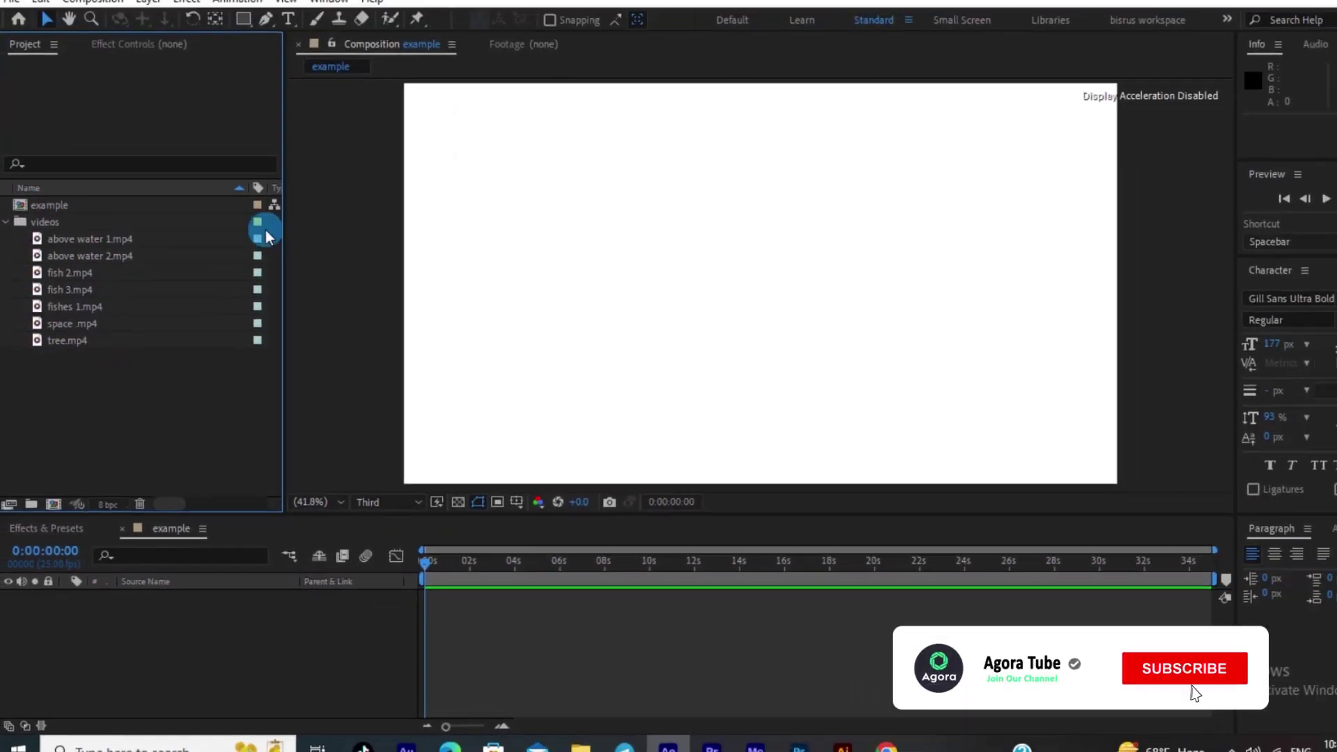
{"action": "left_click", "coordinate": [83, 241]}
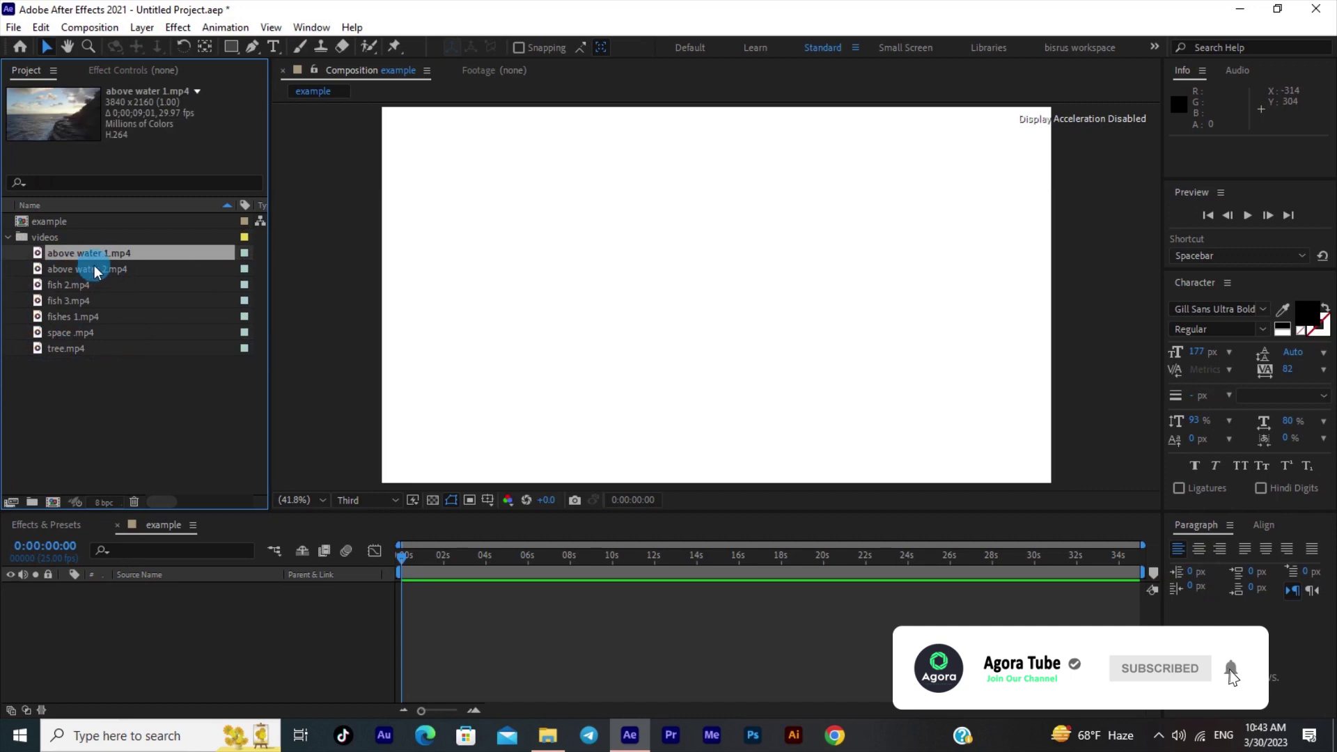
{"action": "left_click_drag", "start_coordinate": [75, 253], "coordinate": [220, 268]}
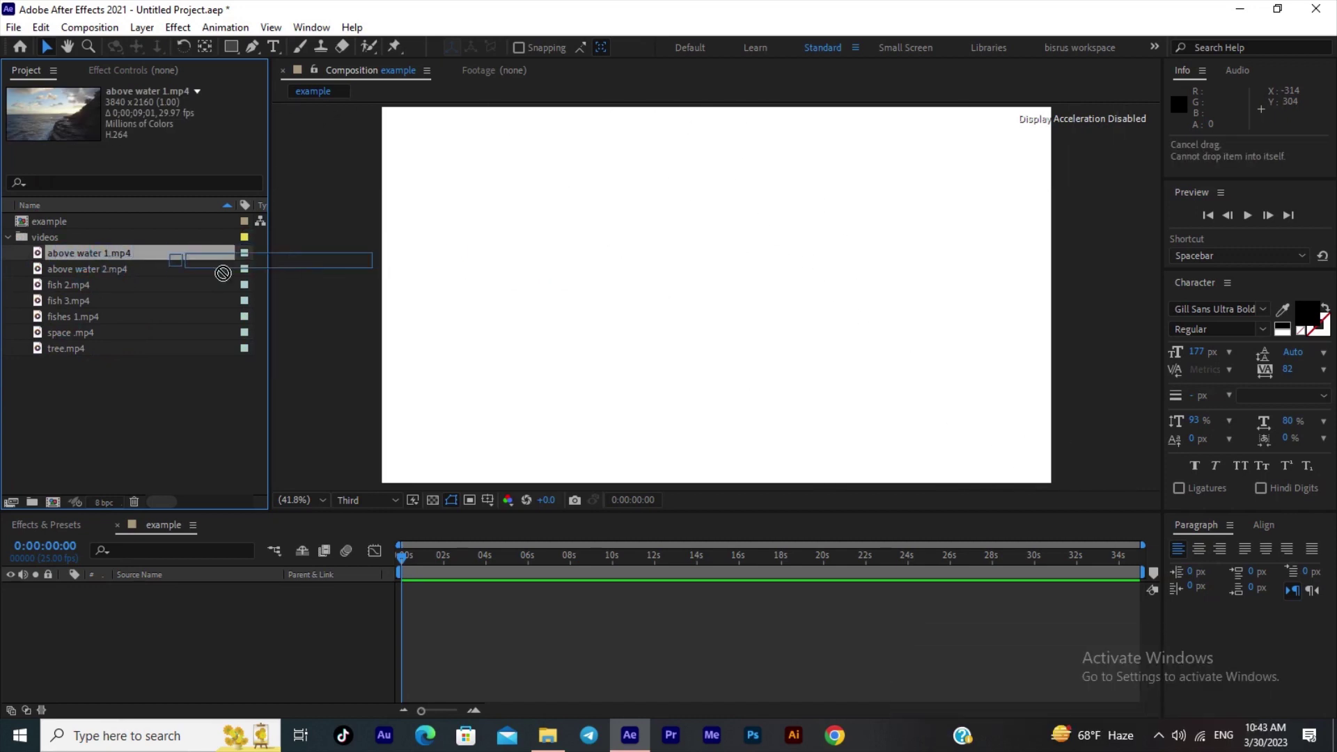
{"action": "left_click_drag", "start_coordinate": [90, 256], "coordinate": [130, 651]}
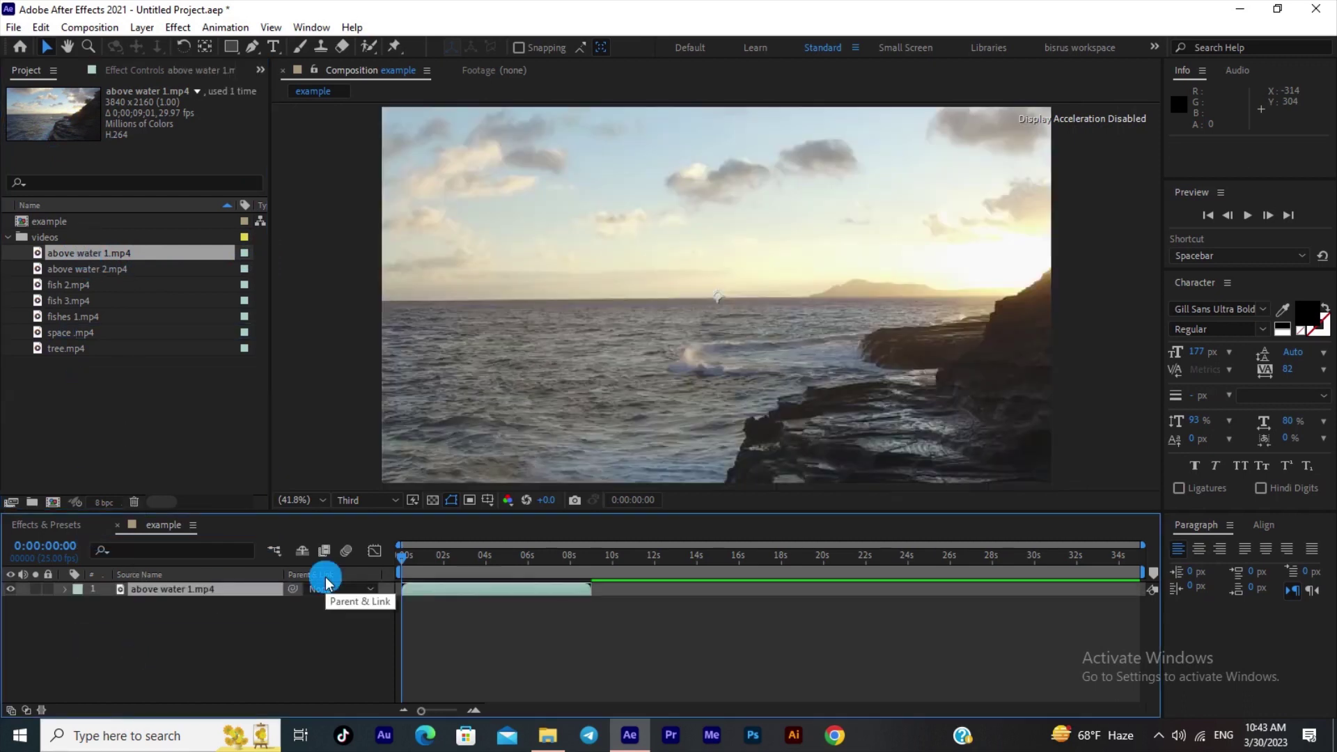
{"action": "key", "text": "ctrl+z"}
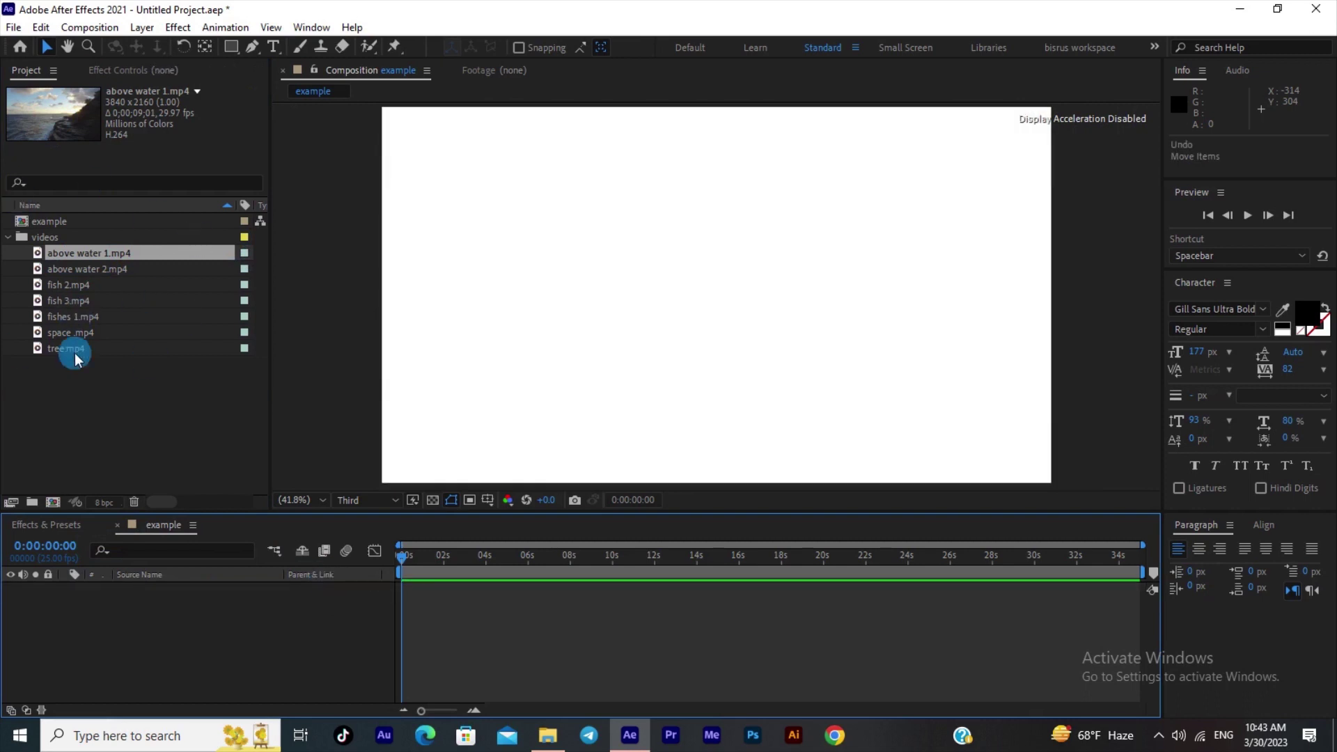
- Add all seven clips from the videos folder to the example timeline as layers and enlarge the timeline area slightly
{"action": "left_click_drag", "start_coordinate": [109, 418], "coordinate": [135, 607]}
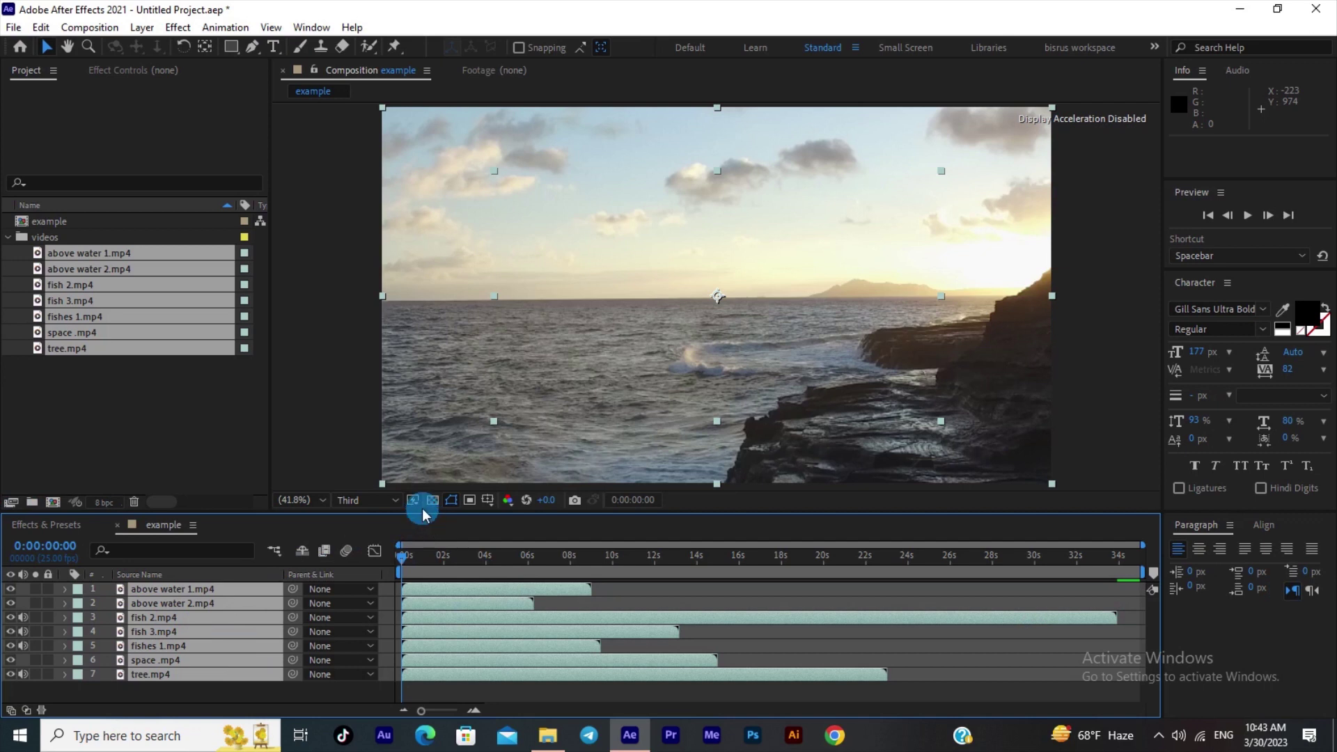
{"action": "left_click_drag", "start_coordinate": [425, 515], "coordinate": [437, 506]}
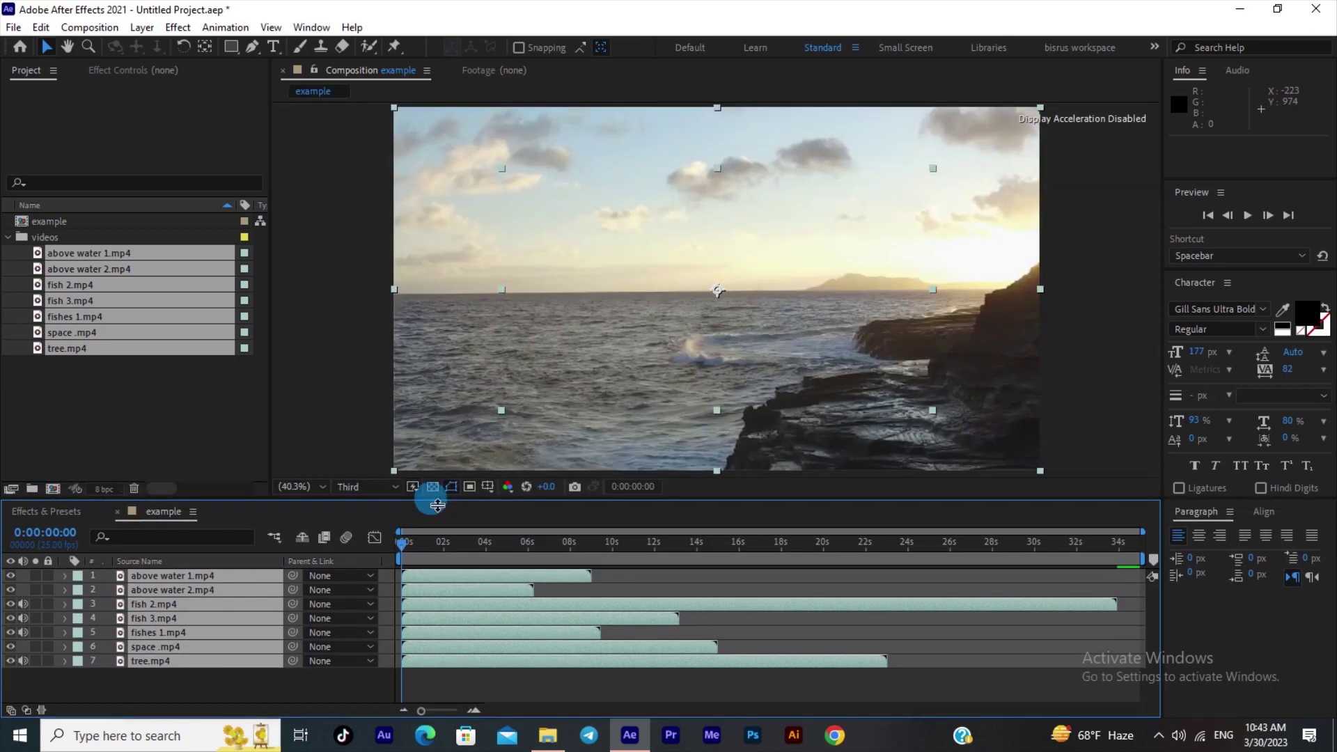
{"action": "left_click", "coordinate": [222, 682]}
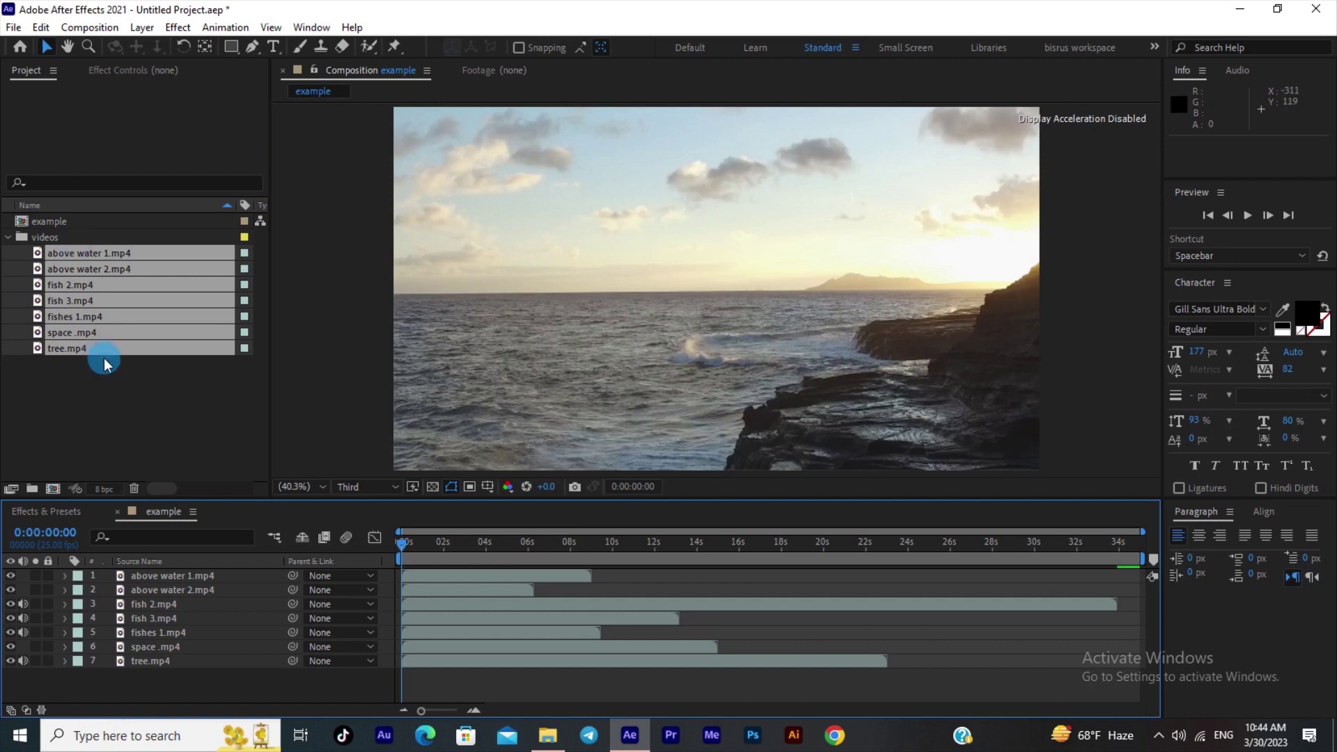
{"action": "left_click", "coordinate": [102, 421]}
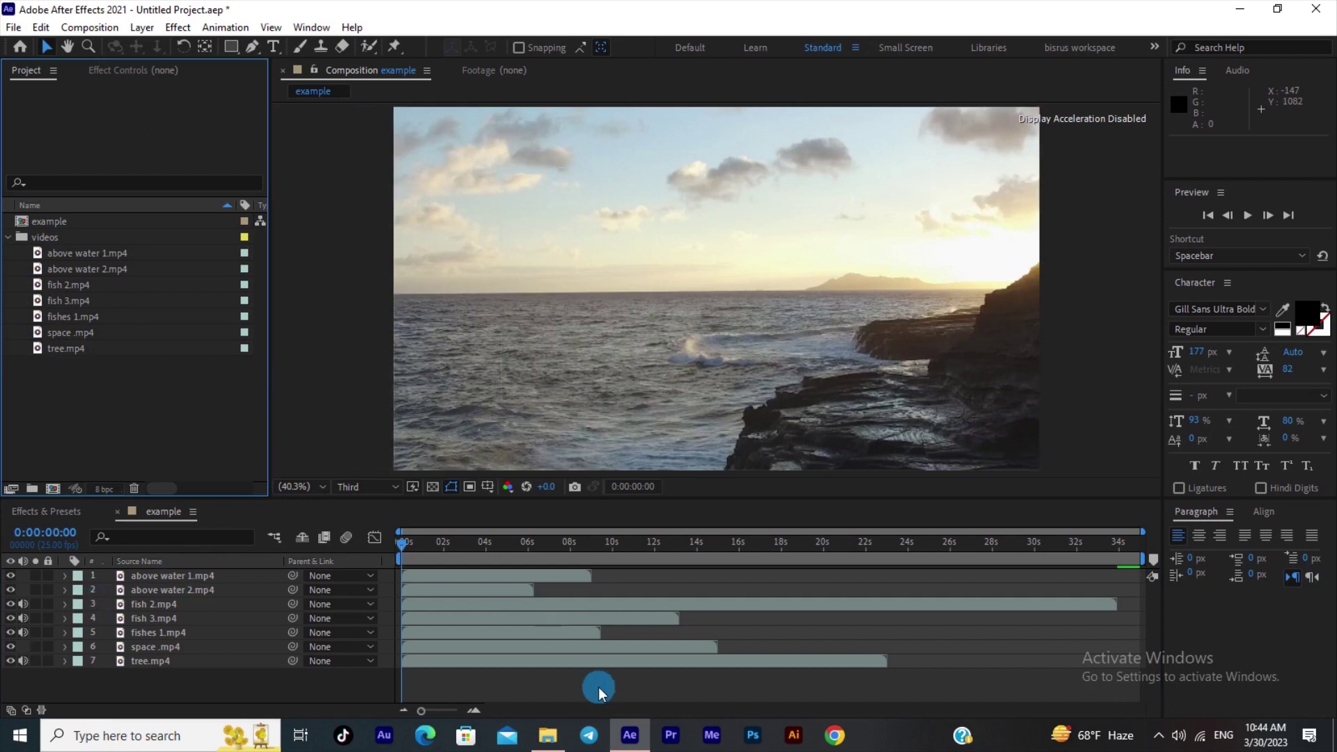
- Set the current time to 0:00:01:09 in the example composition
{"action": "left_click_drag", "start_coordinate": [401, 541], "coordinate": [424, 541]}
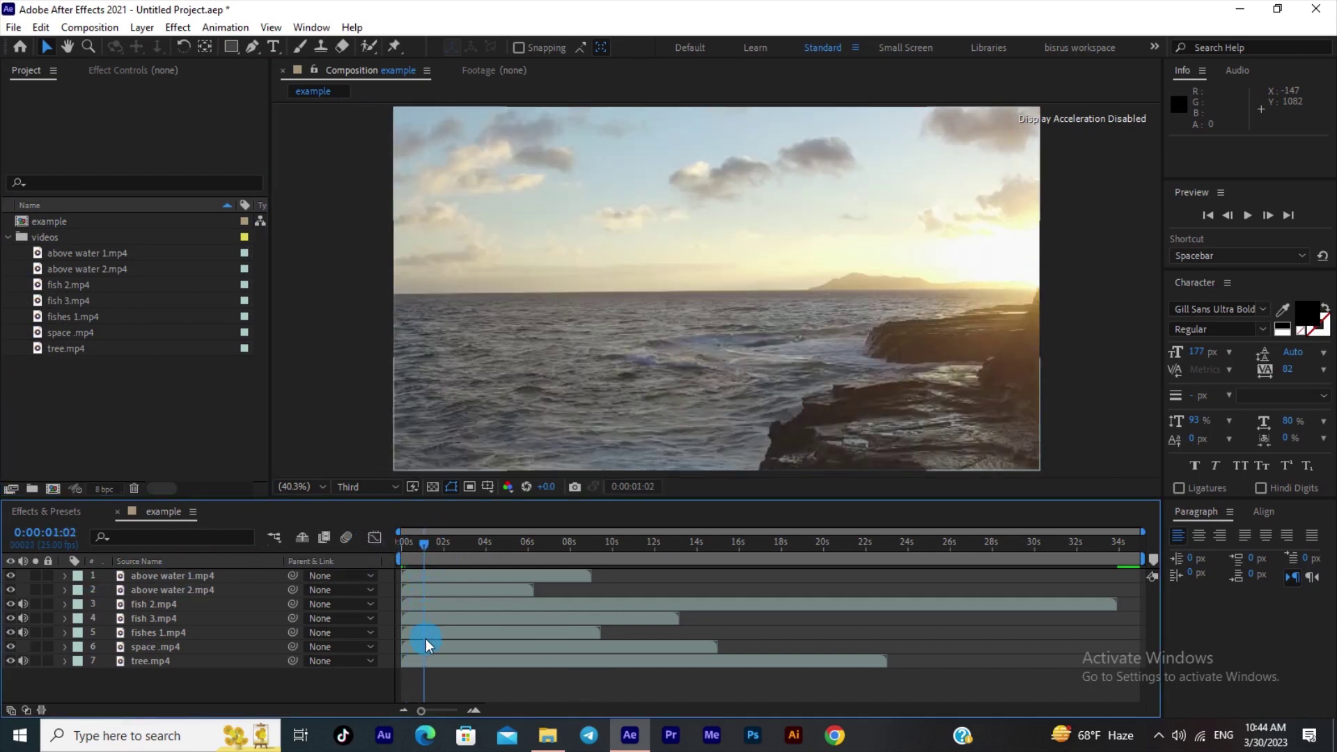
{"action": "left_click", "coordinate": [428, 575]}
{"action": "left_click", "coordinate": [436, 615]}
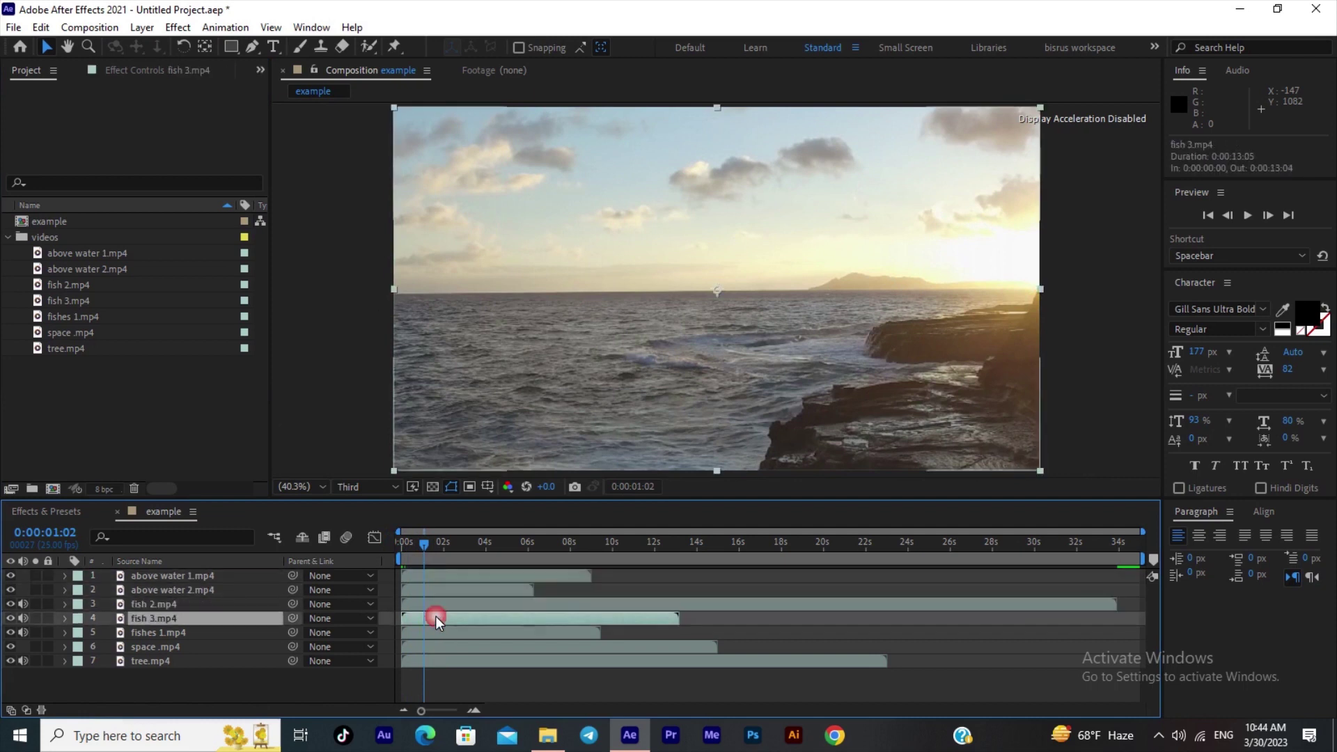
{"action": "left_click", "coordinate": [441, 660]}
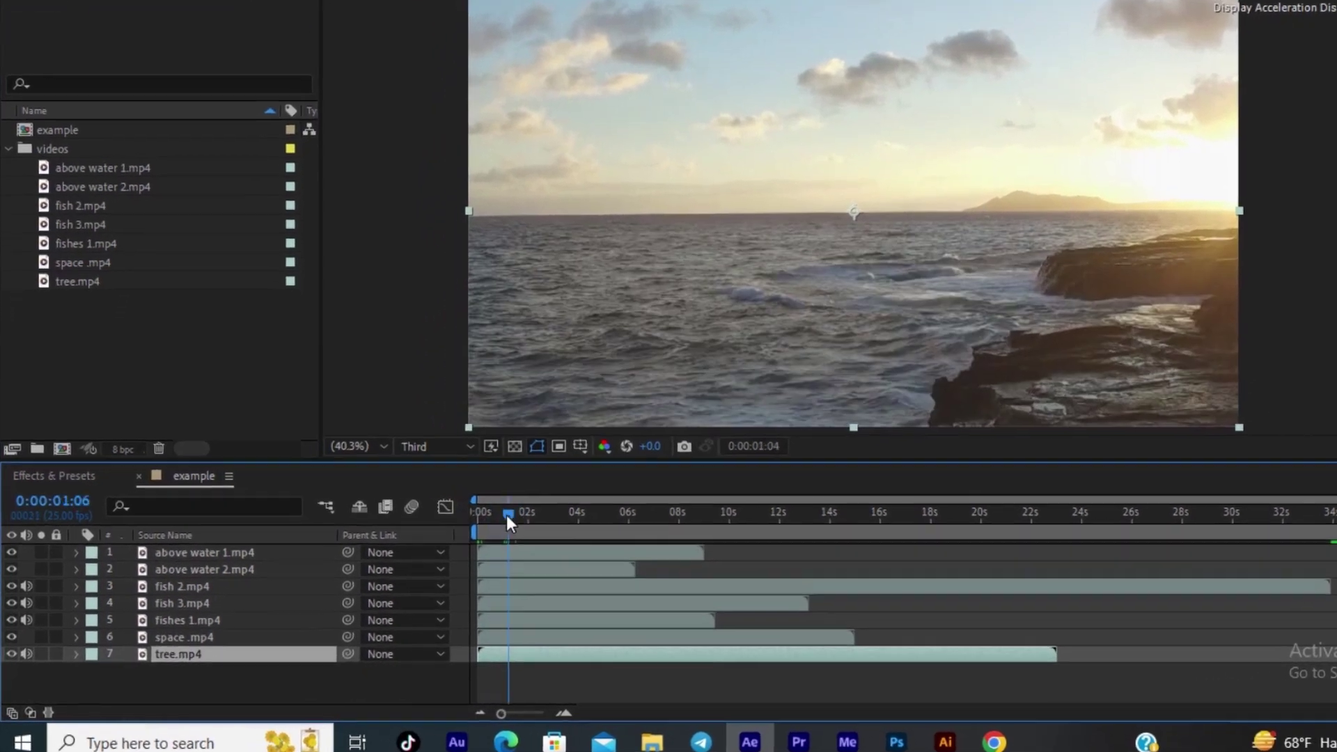
{"action": "left_click", "coordinate": [430, 547]}
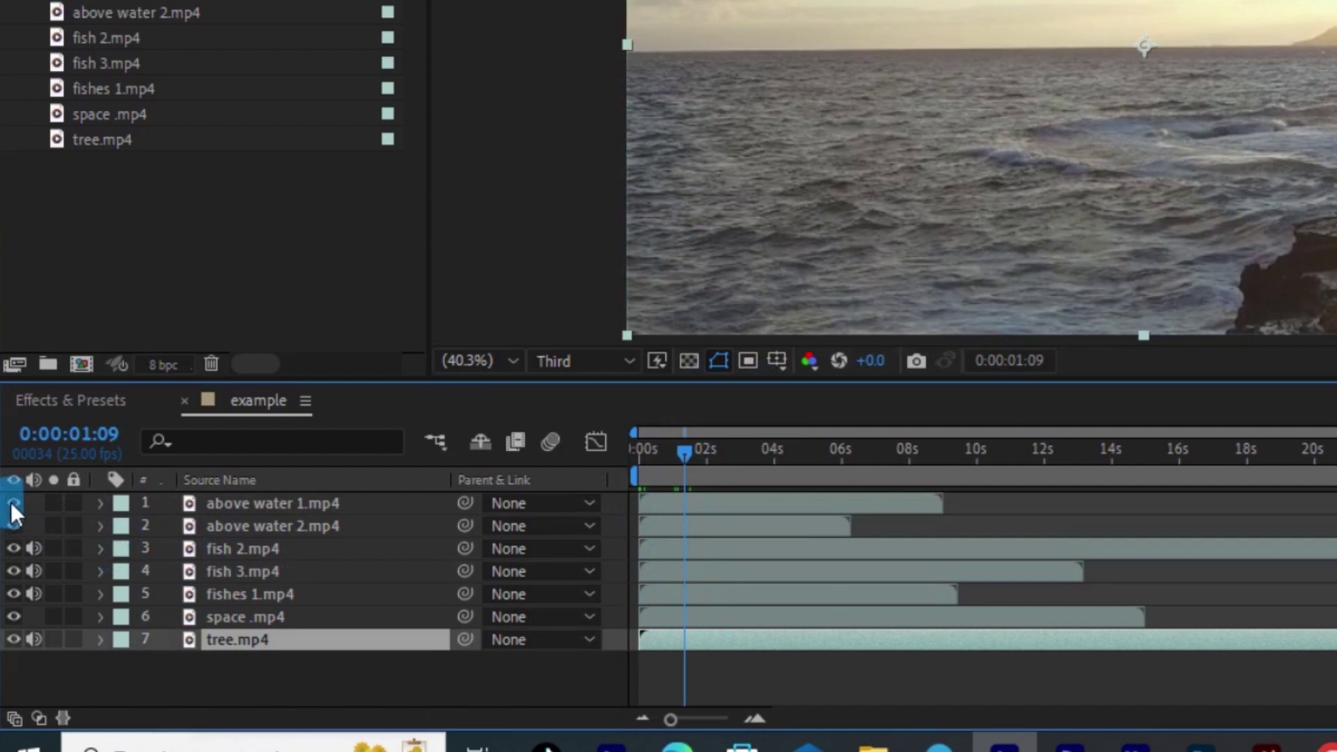
- Hide the above water 1.mp4 layer to view the layer beneath it, and show it again
{"action": "left_click_drag", "start_coordinate": [11, 503], "coordinate": [19, 545]}
{"action": "left_click_drag", "start_coordinate": [19, 643], "coordinate": [19, 651]}
{"action": "left_click", "coordinate": [287, 504]}
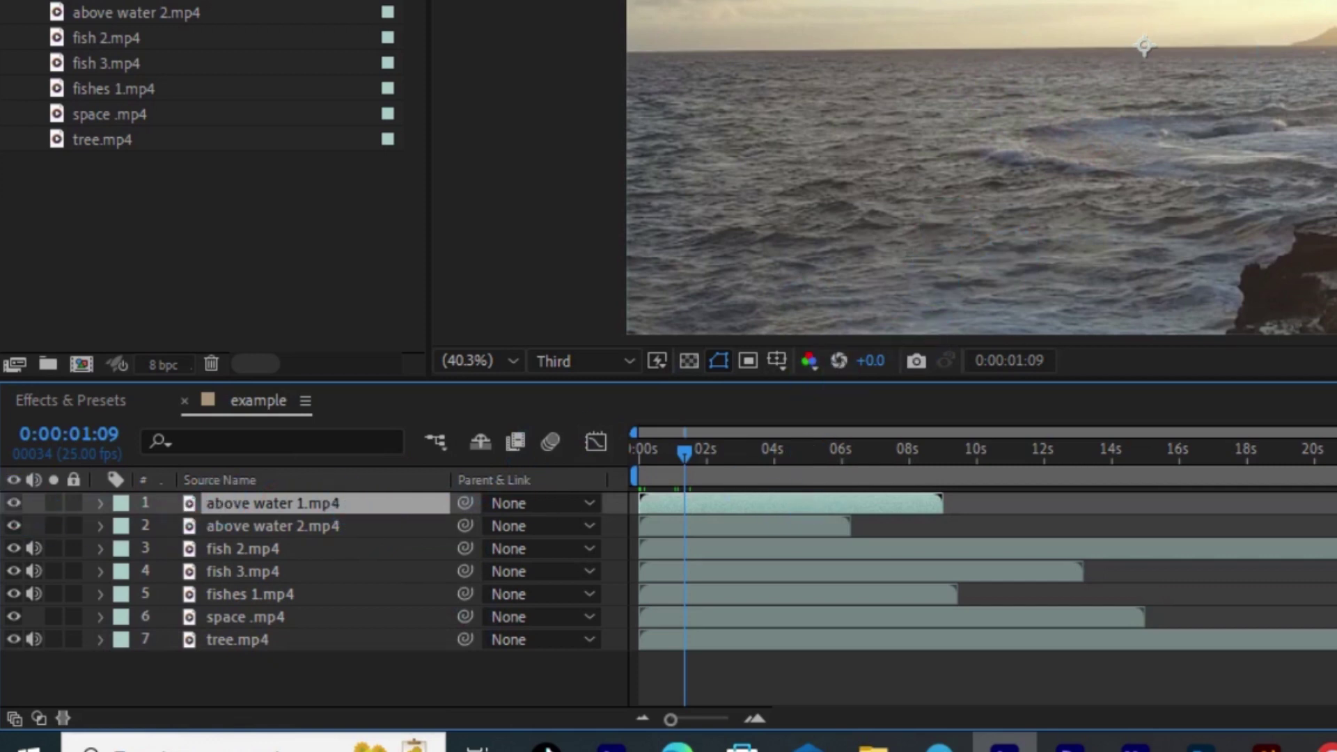
{"action": "left_click", "coordinate": [13, 502]}
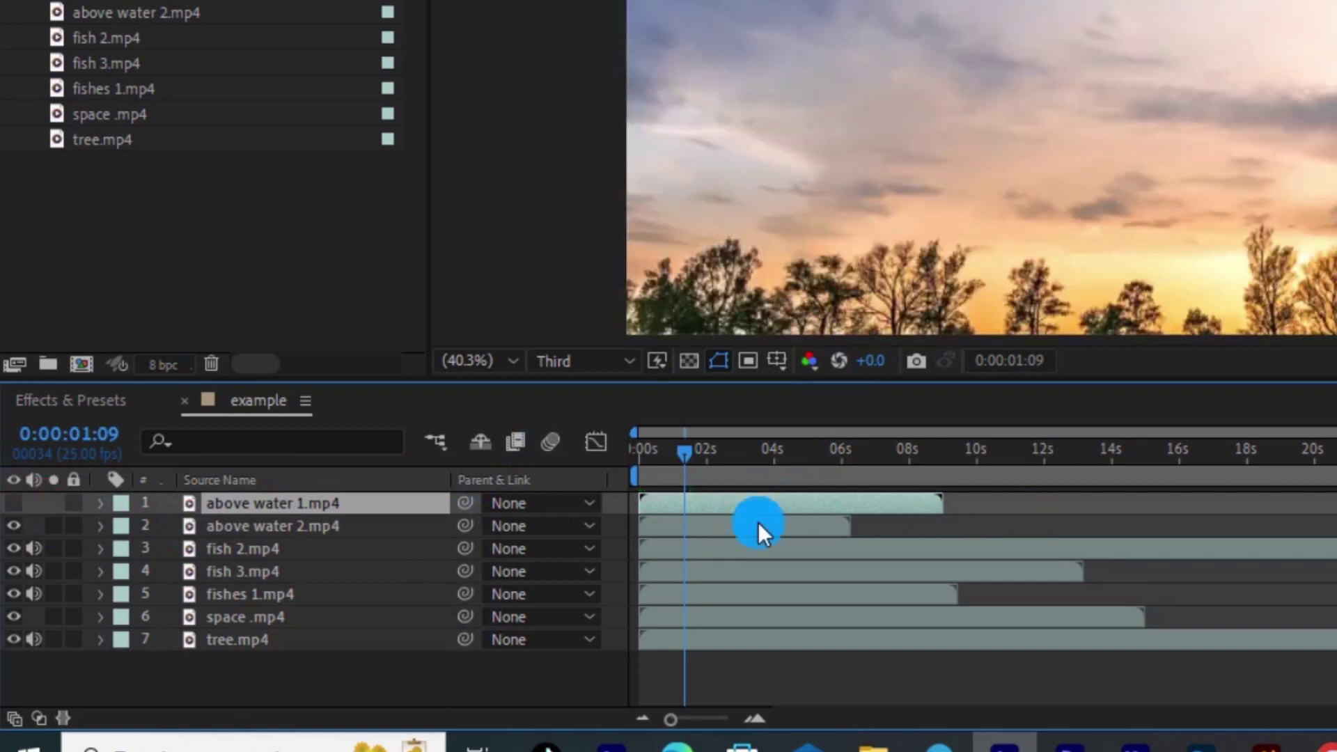
{"action": "left_click", "coordinate": [13, 503]}
{"action": "left_click", "coordinate": [705, 517]}
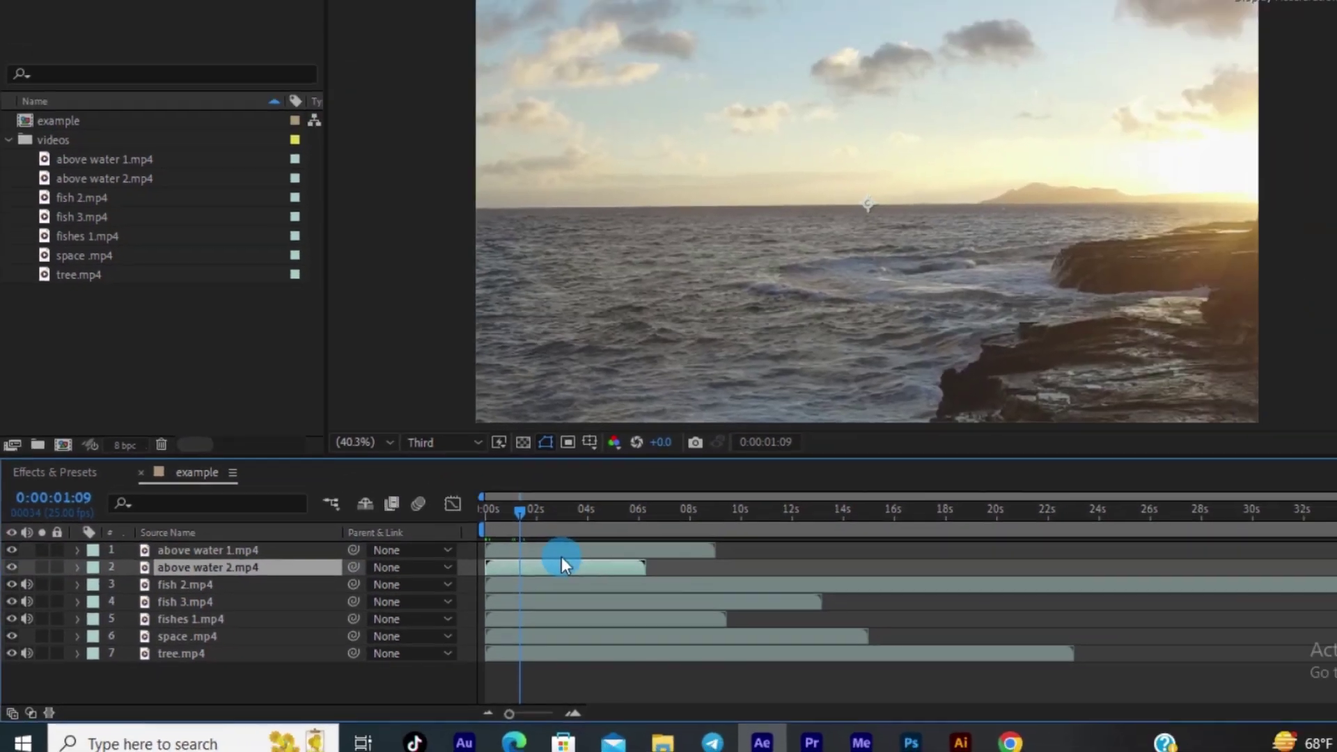
- Scale the above water 1.mp4 layer to 50% at 12.5% magnification so it matches the composition frame
{"action": "left_click", "coordinate": [741, 510]}
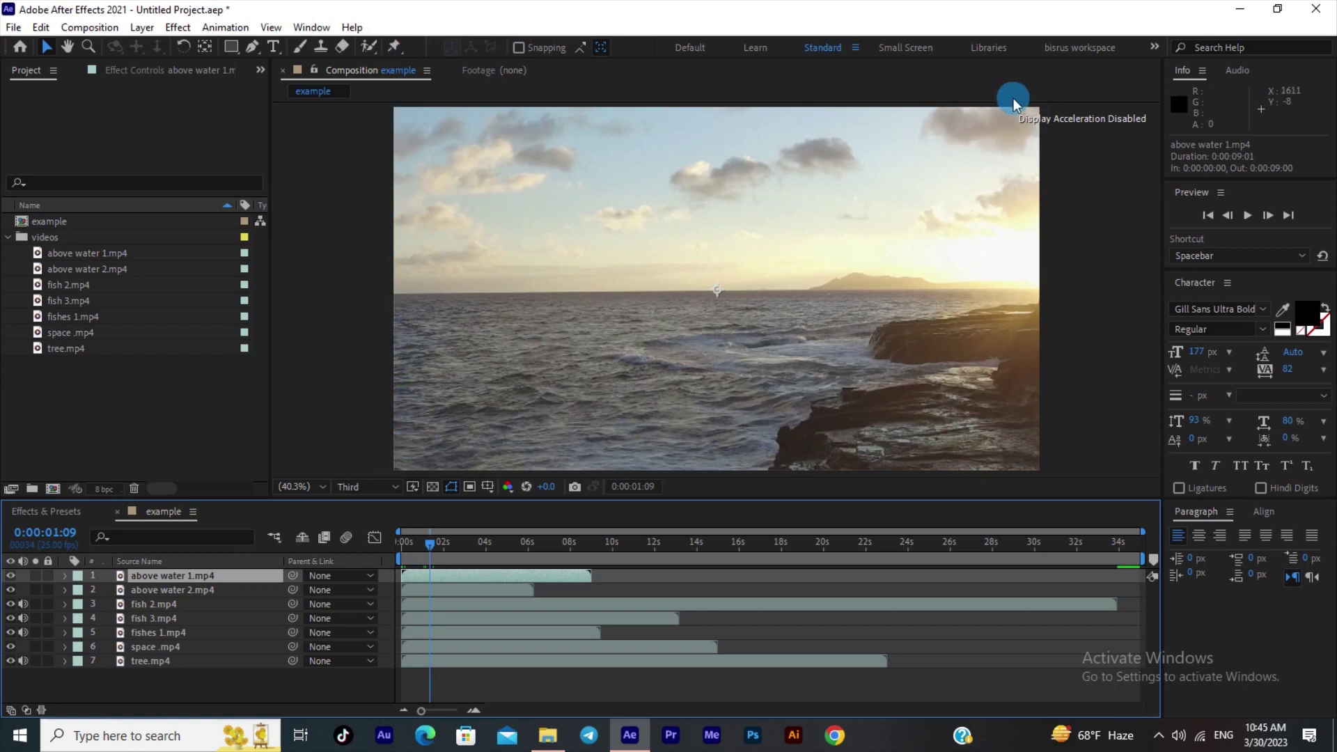
{"action": "left_click", "coordinate": [320, 487]}
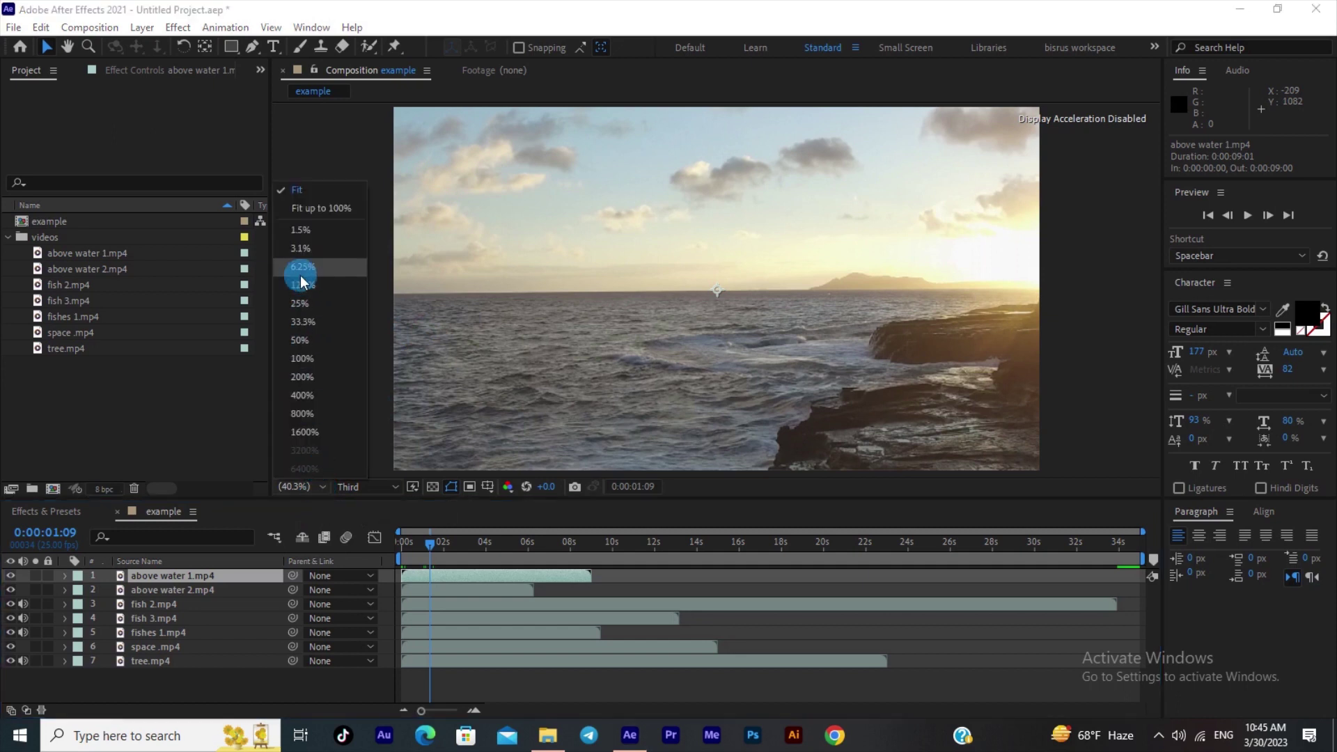
{"action": "left_click", "coordinate": [317, 289]}
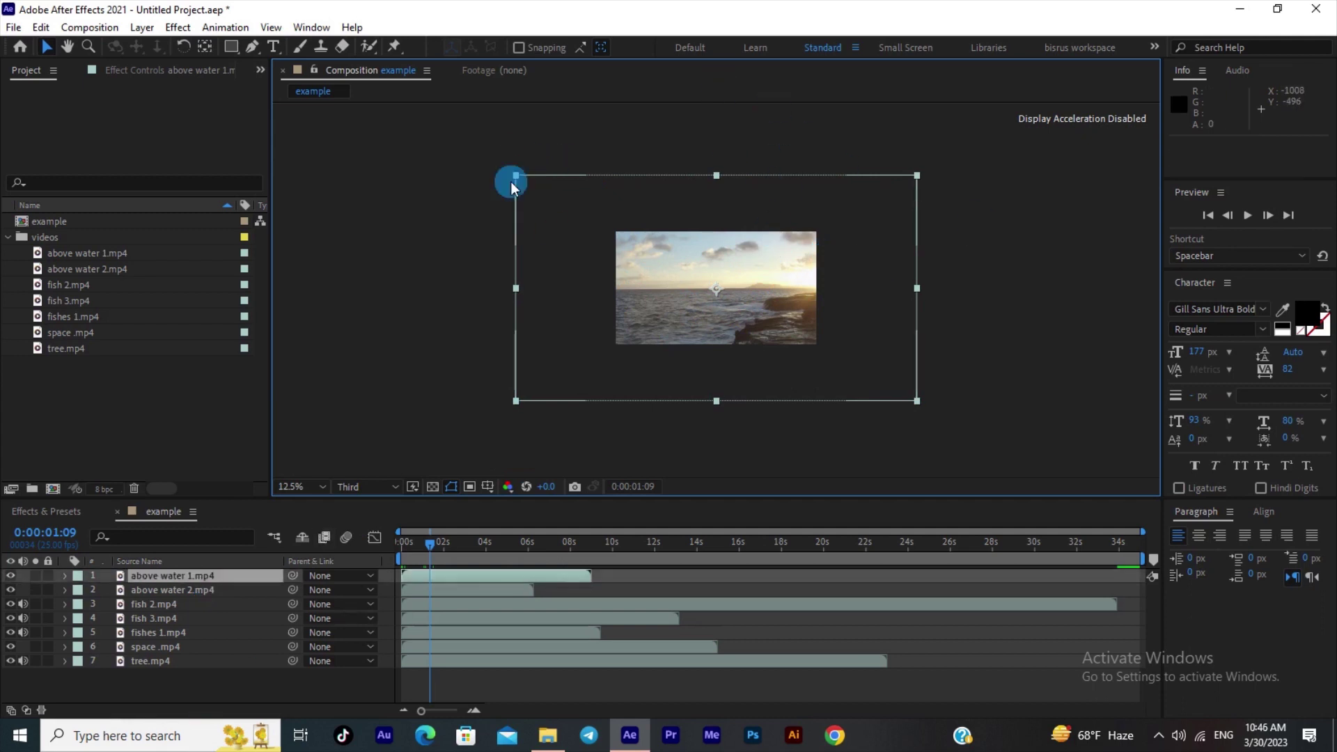
{"action": "left_click_drag", "start_coordinate": [520, 174], "coordinate": [614, 228]}
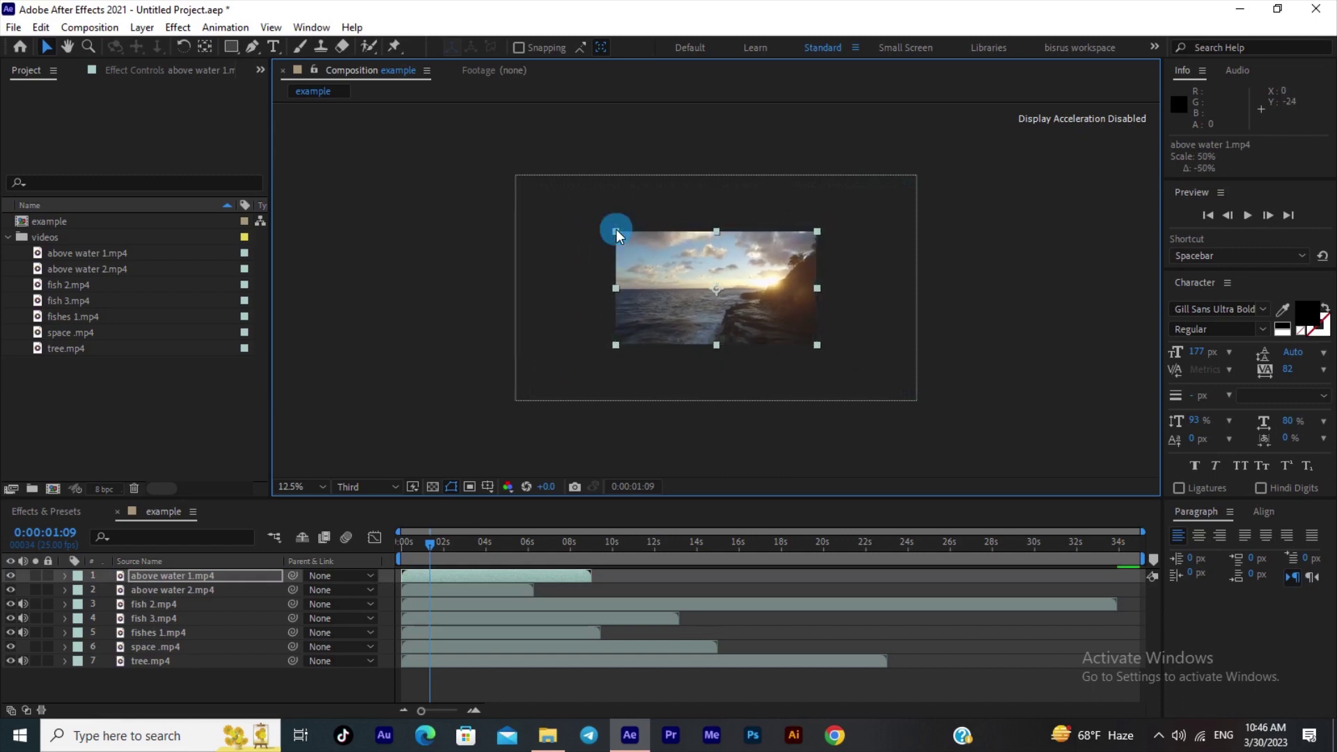
{"action": "left_click", "coordinate": [659, 466]}
- With the composition fitted to the view, fine-tune the above water 1.mp4 layer's scale to 50%, 51%
{"action": "left_click", "coordinate": [320, 487]}
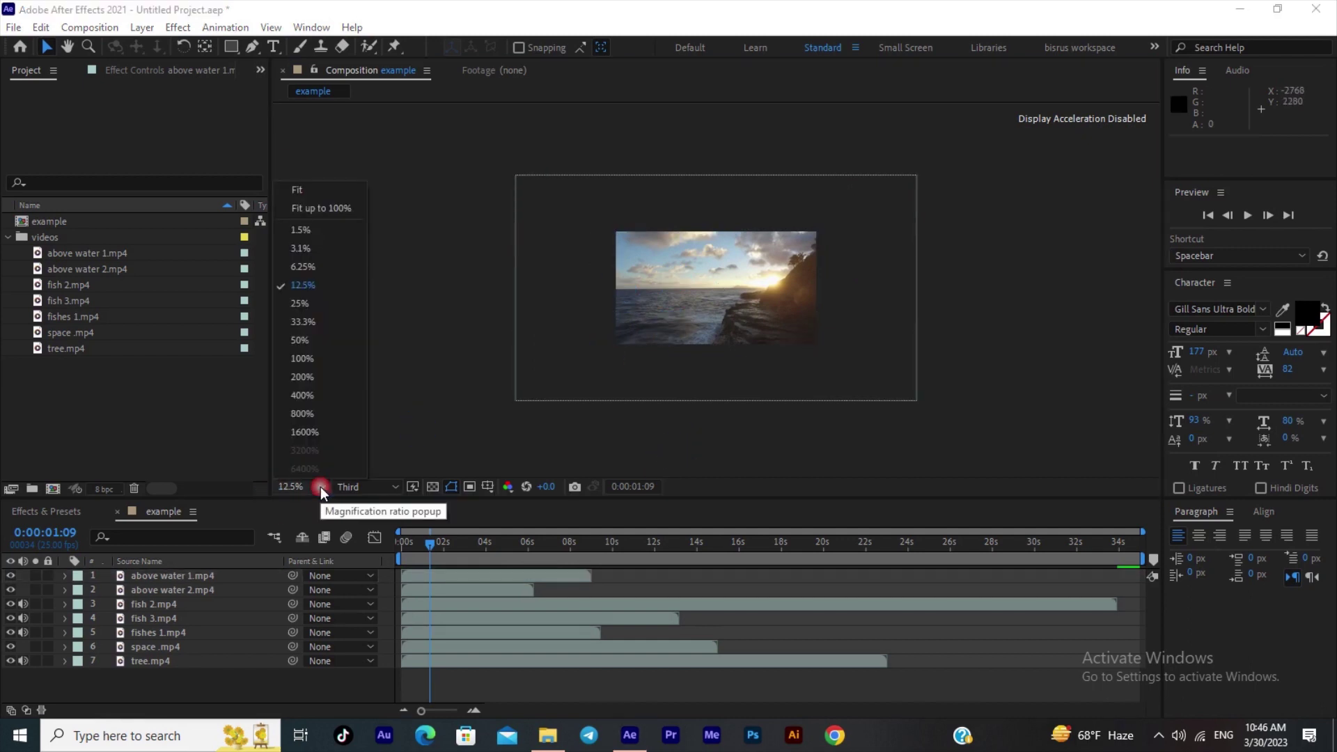
{"action": "left_click", "coordinate": [320, 188]}
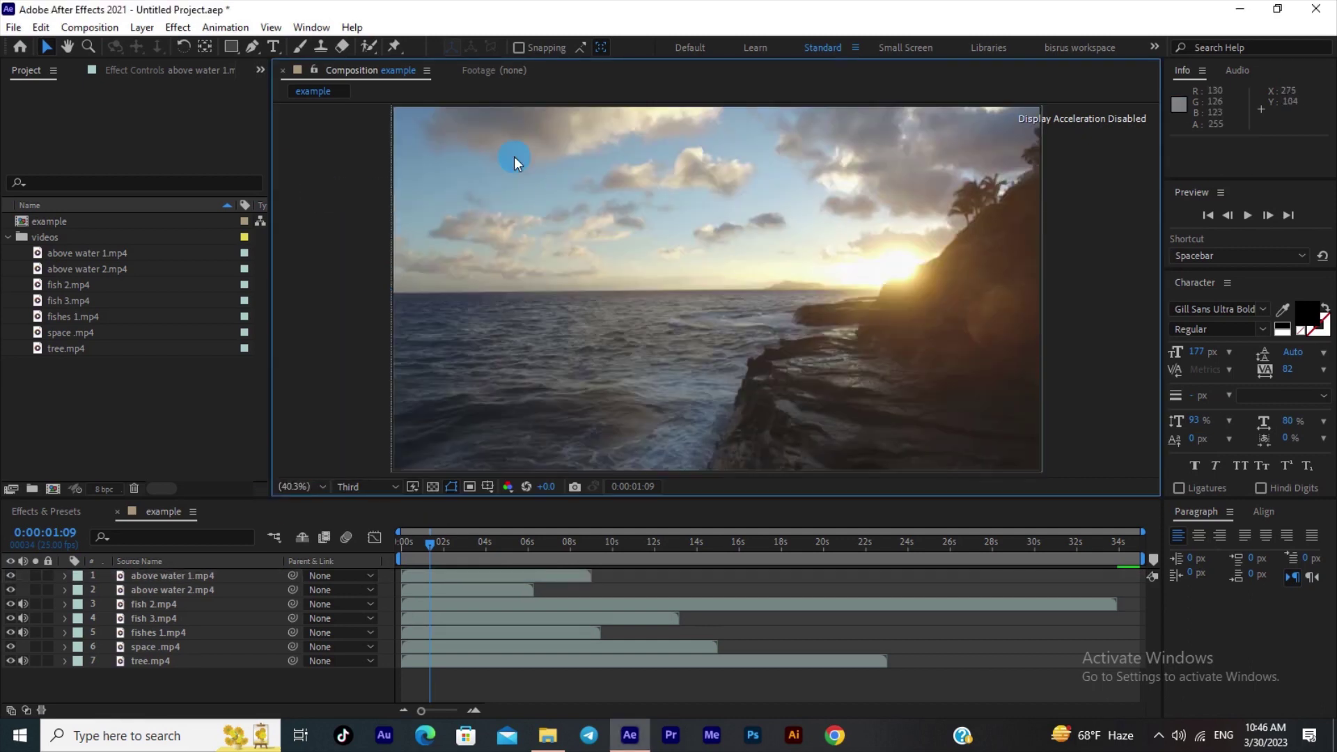
{"action": "left_click", "coordinate": [442, 576]}
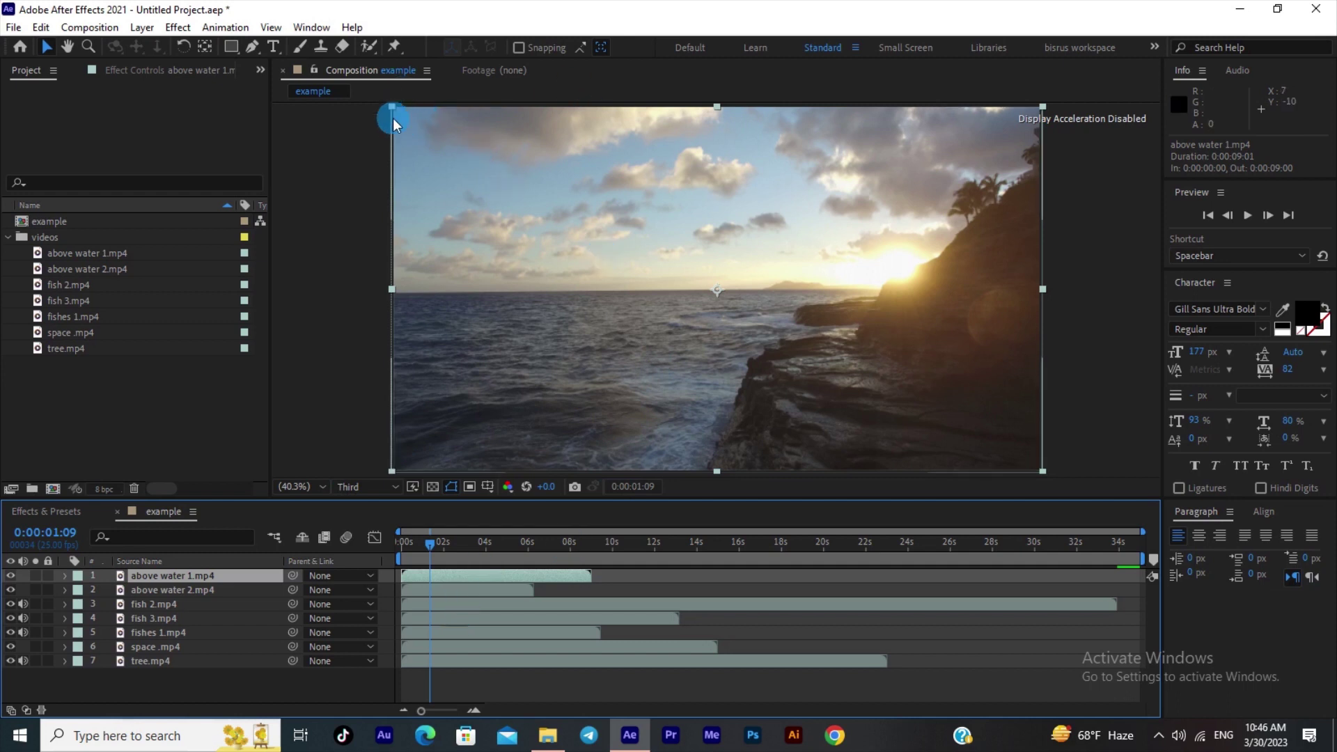
{"action": "left_click_drag", "start_coordinate": [391, 108], "coordinate": [393, 105]}
{"action": "left_click", "coordinate": [1070, 253]}
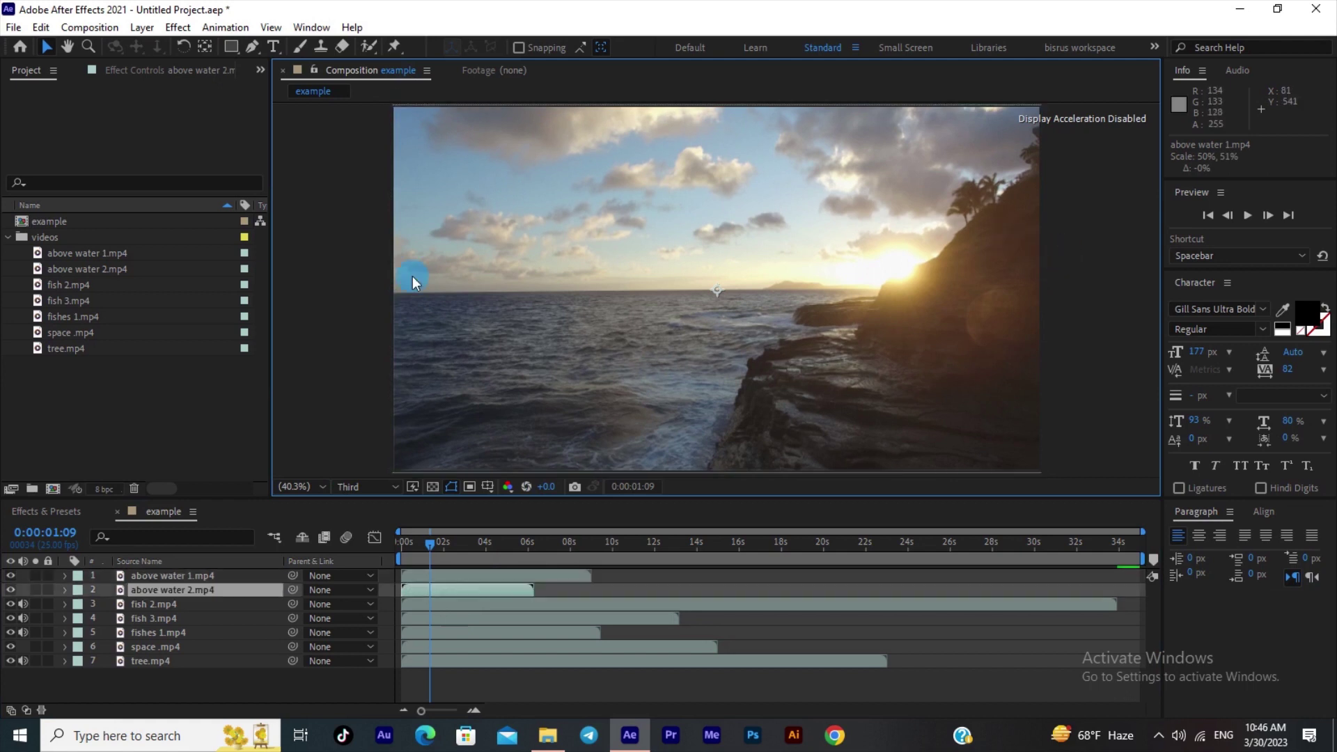
- Hide the above water 1.mp4 layer to expose the above water 2.mp4 layer beneath it
{"action": "left_click", "coordinate": [459, 574]}
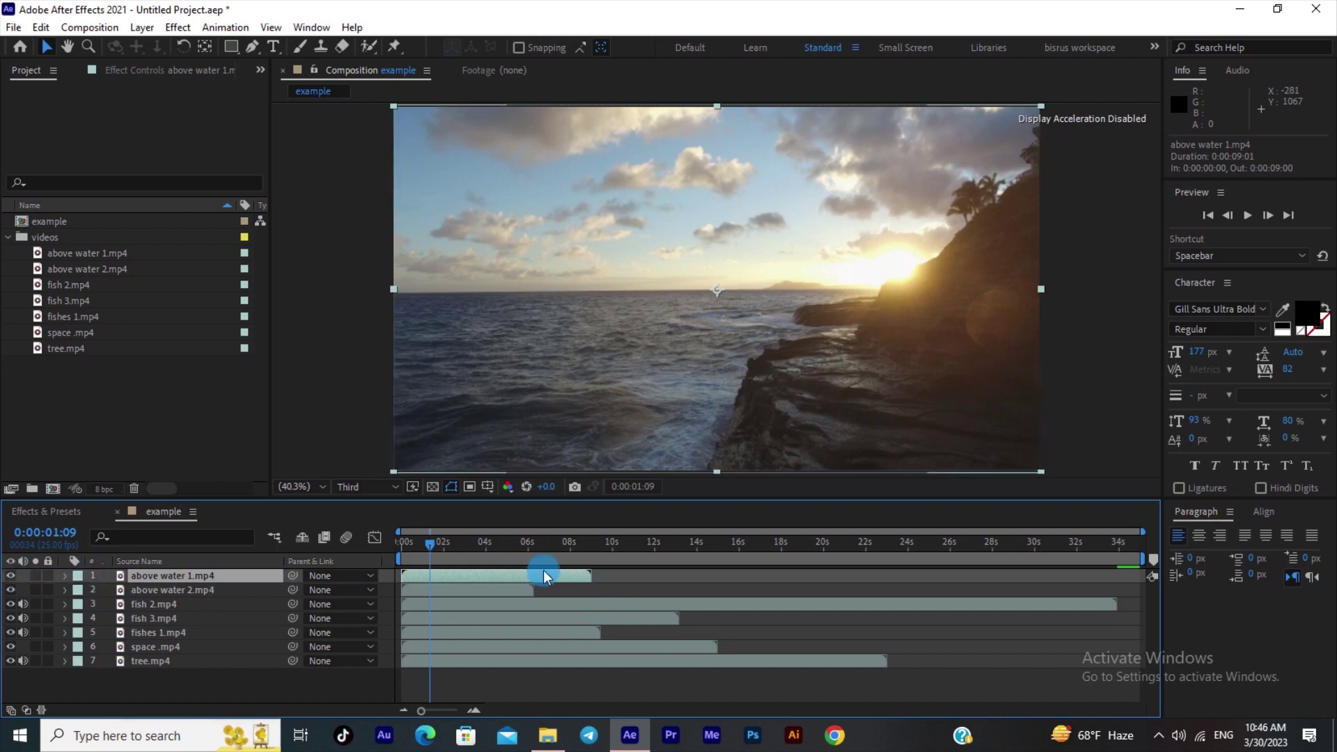
{"action": "left_click", "coordinate": [478, 589]}
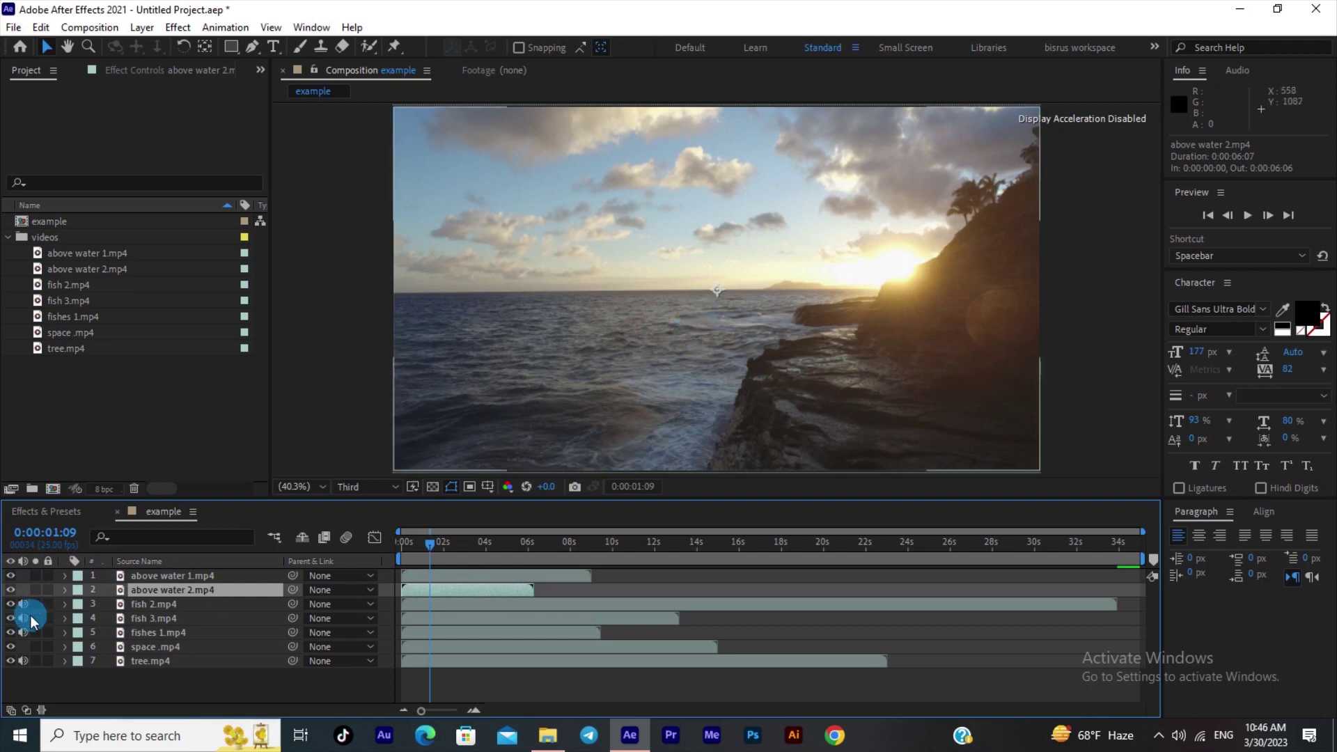
{"action": "left_click", "coordinate": [216, 575]}
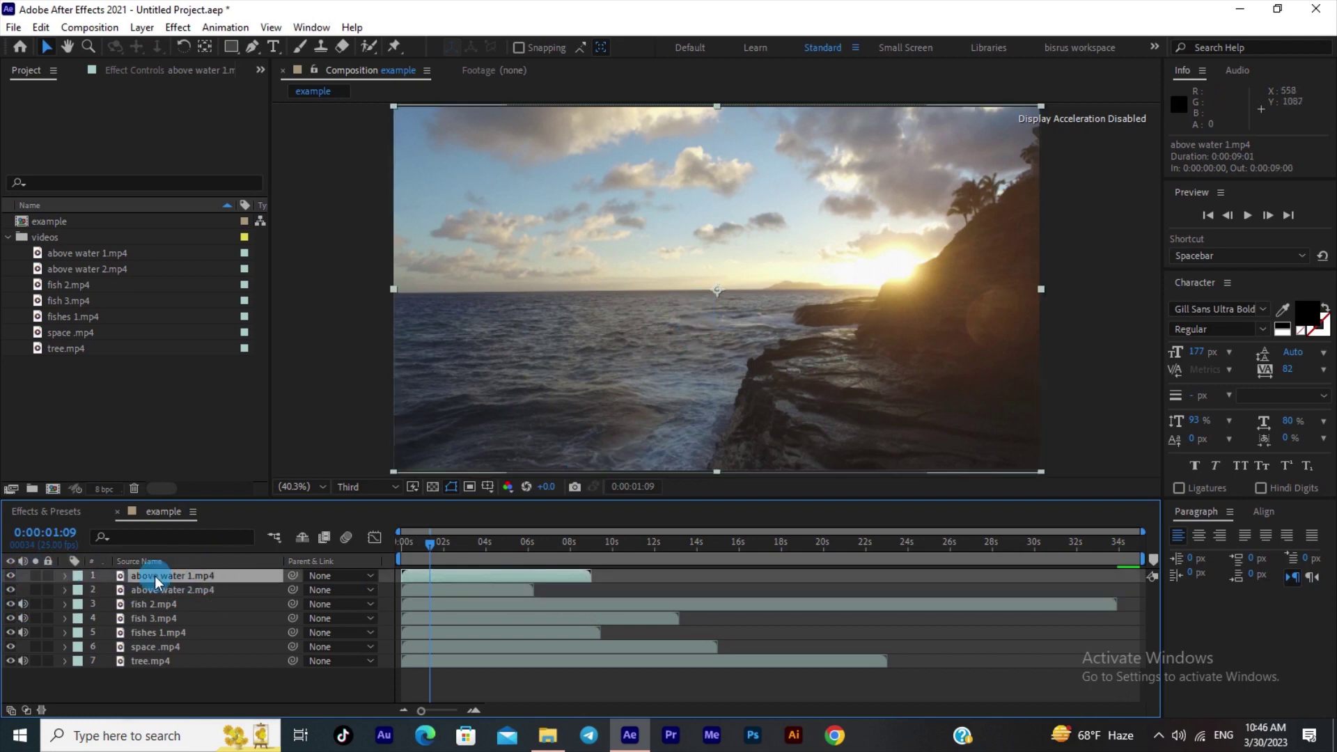
{"action": "left_click", "coordinate": [10, 576]}
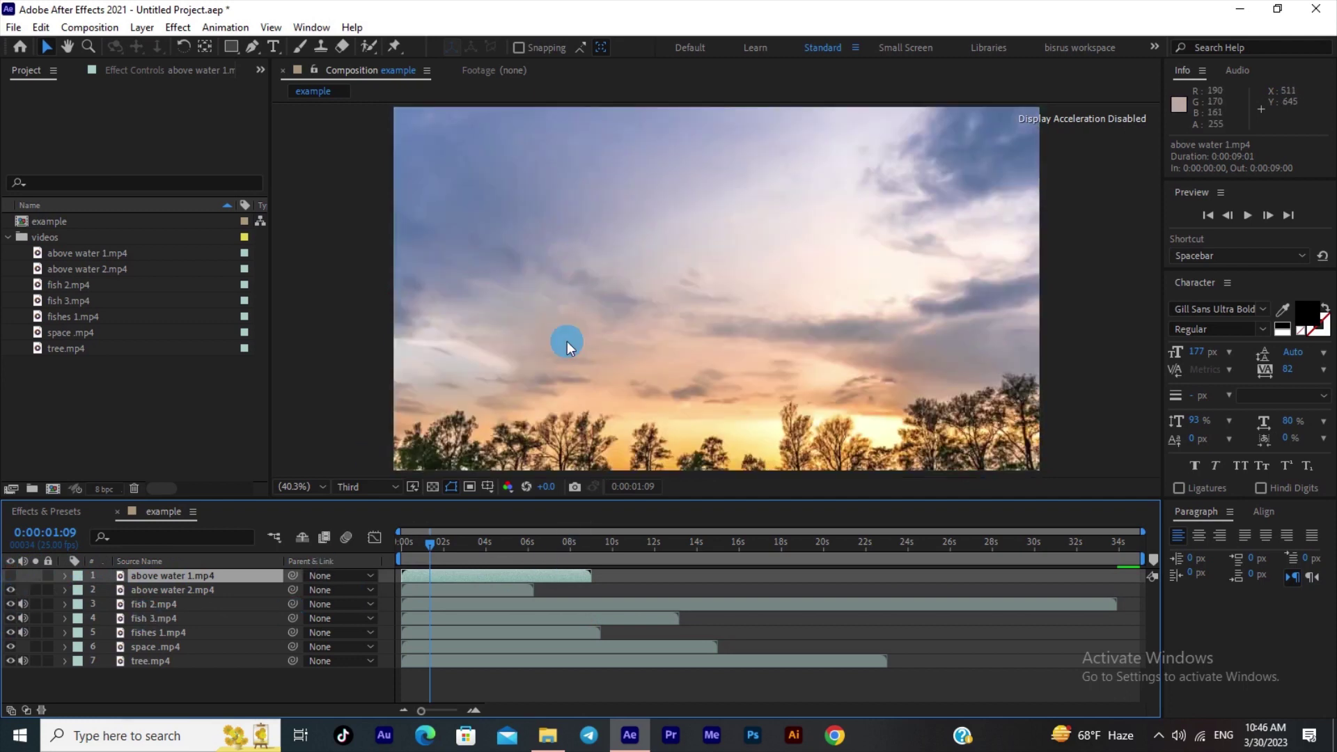
- Scale the above water 2.mp4 layer to 50% at 12.5% magnification so it matches the composition frame
{"action": "left_click", "coordinate": [441, 590]}
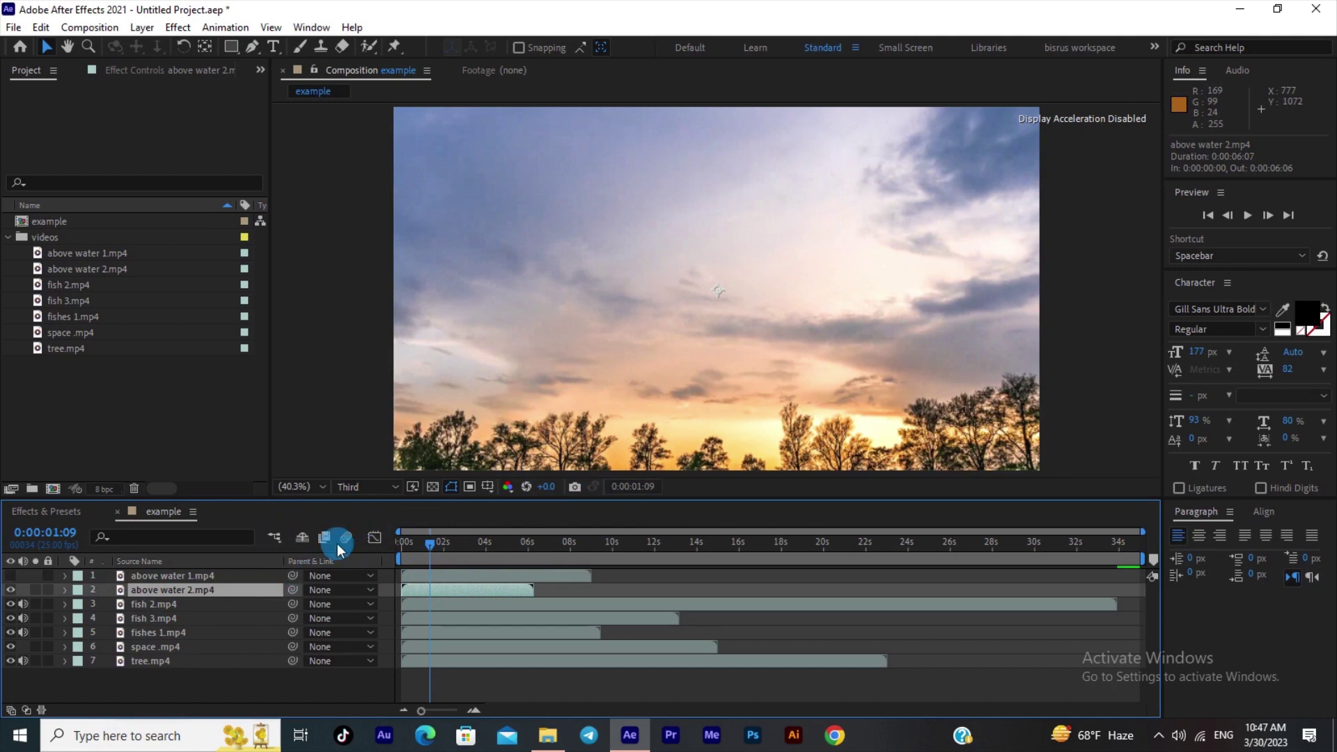
{"action": "left_click", "coordinate": [295, 482]}
{"action": "left_click", "coordinate": [313, 288]}
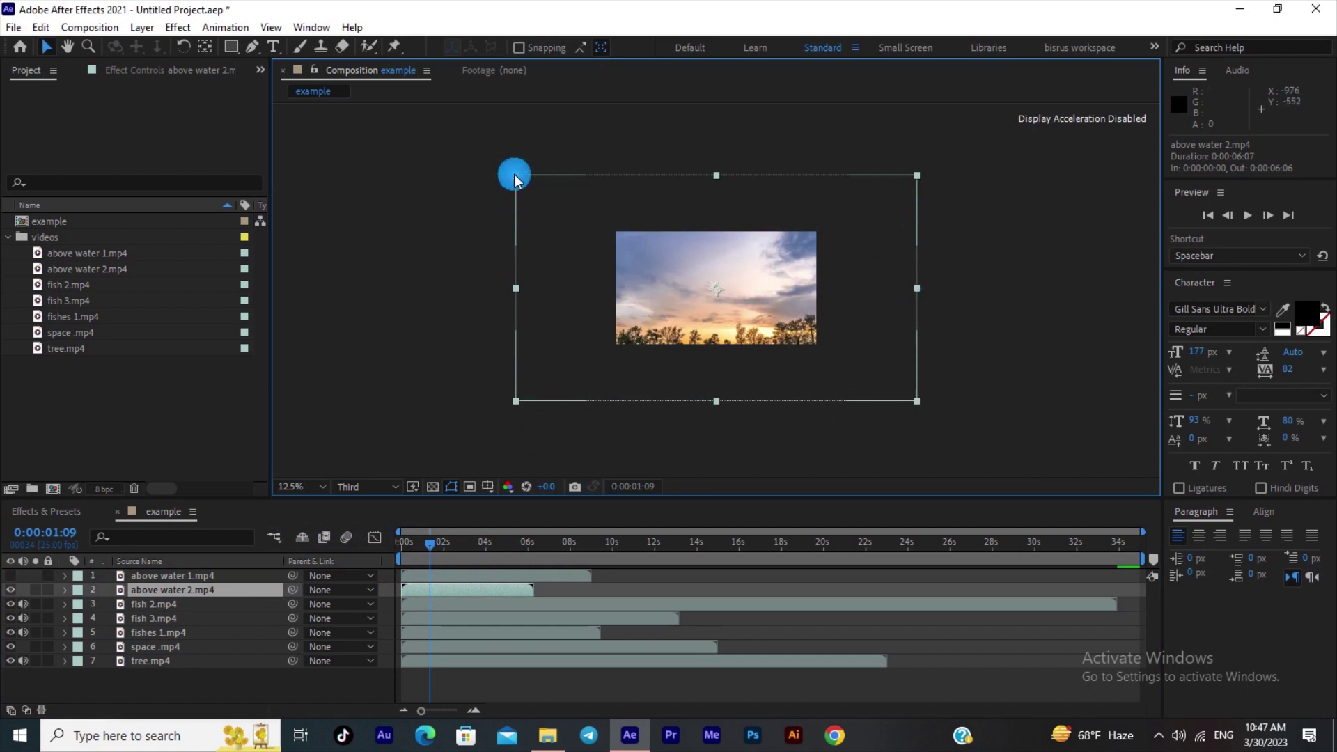
{"action": "left_click_drag", "start_coordinate": [516, 175], "coordinate": [618, 218]}
{"action": "left_click", "coordinate": [466, 135]}
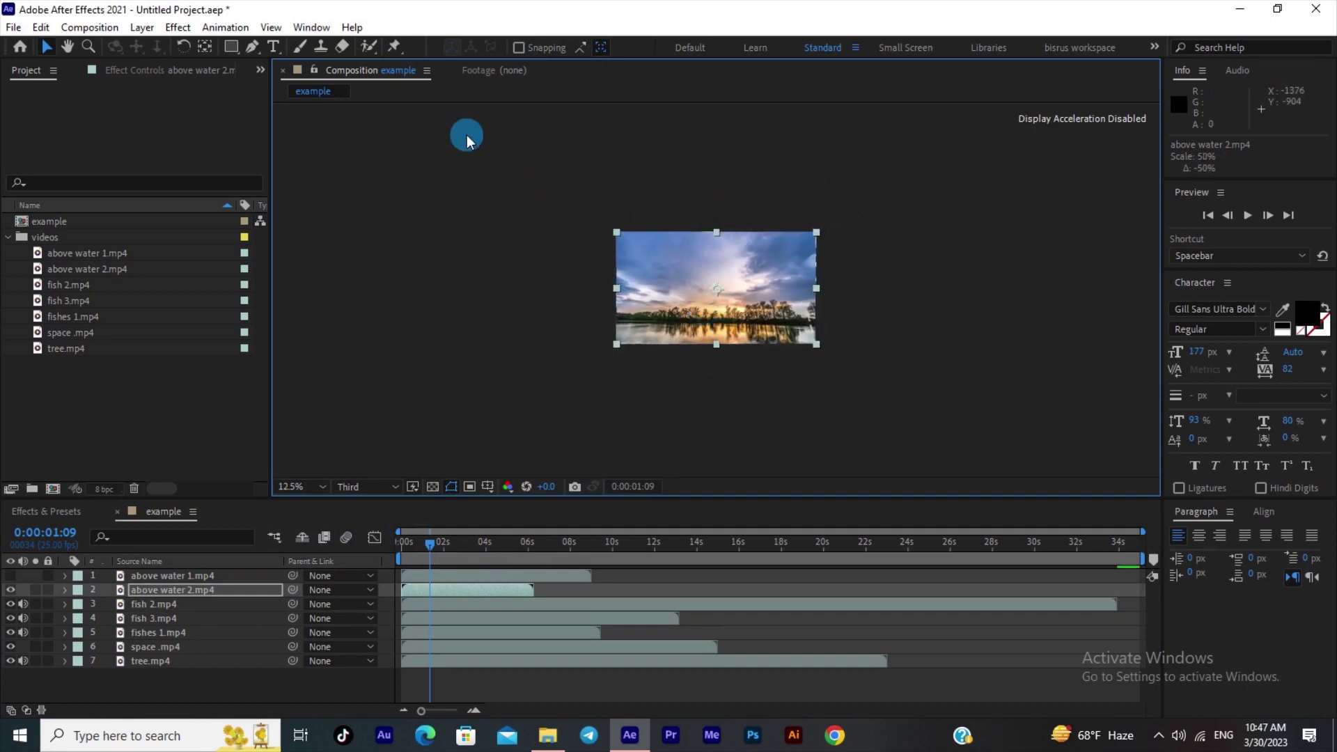
{"action": "left_click_drag", "start_coordinate": [488, 174], "coordinate": [724, 218]}
- Fit the composition to the view and fine-tune the above water 2.mp4 layer's corner to the frame edge, keeping 50% scale
{"action": "left_click", "coordinate": [305, 486]}
{"action": "left_click", "coordinate": [289, 208]}
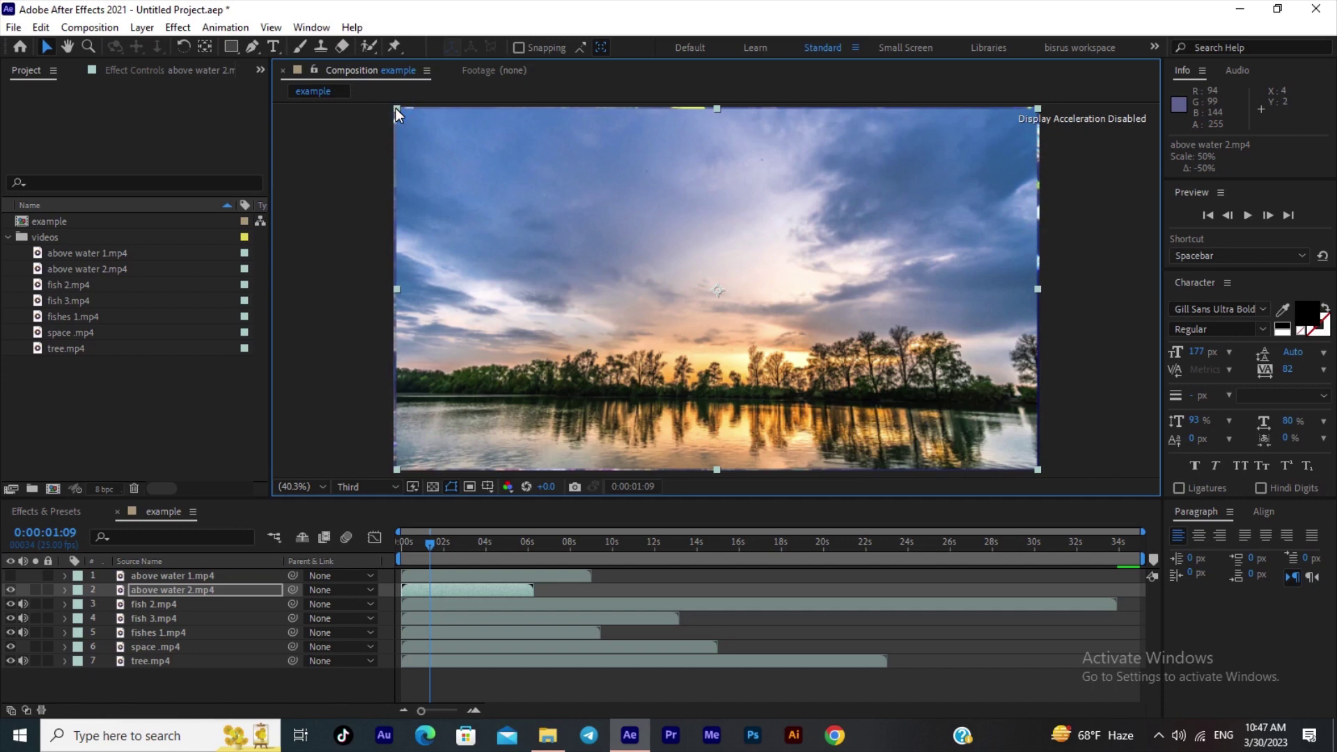
{"action": "left_click_drag", "start_coordinate": [395, 108], "coordinate": [392, 108]}
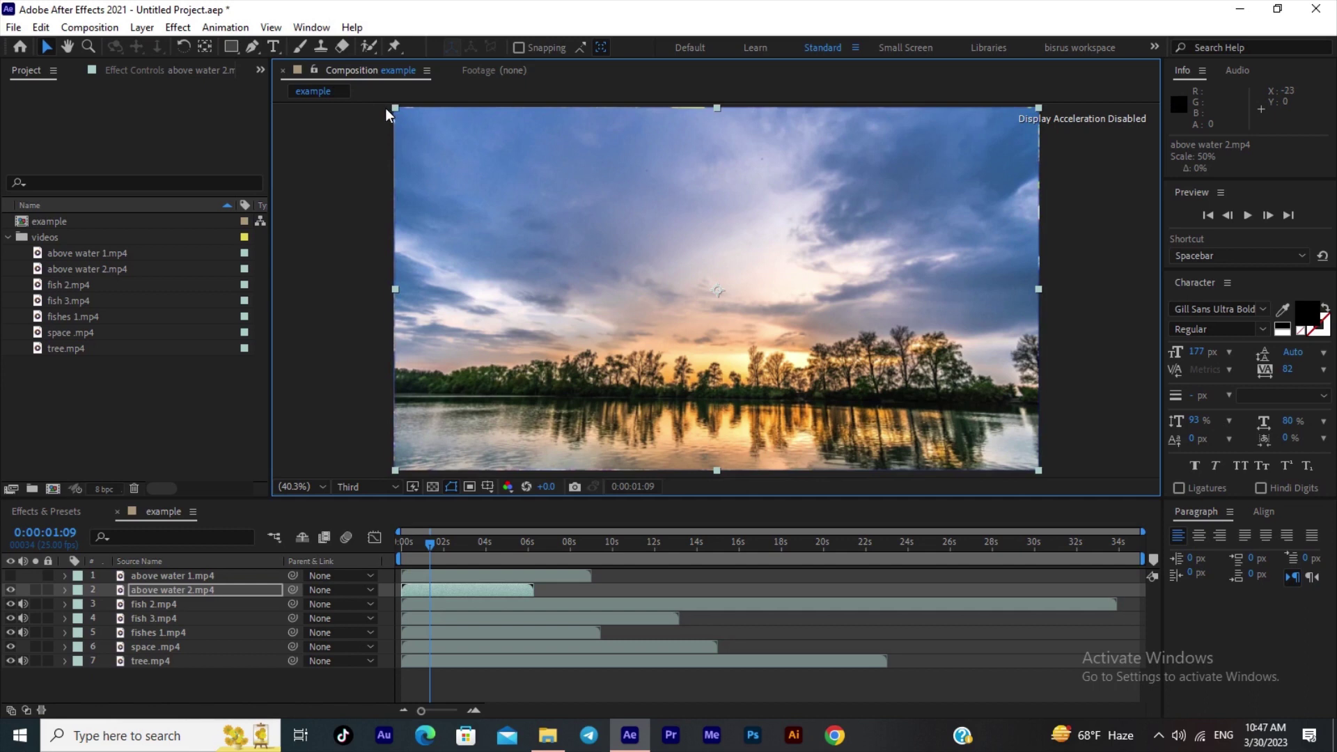
- Enlarge the above water 2.mp4 layer to about 51% so it covers the composition frame, and hide the layer
{"action": "left_click_drag", "start_coordinate": [374, 106], "coordinate": [370, 103]}
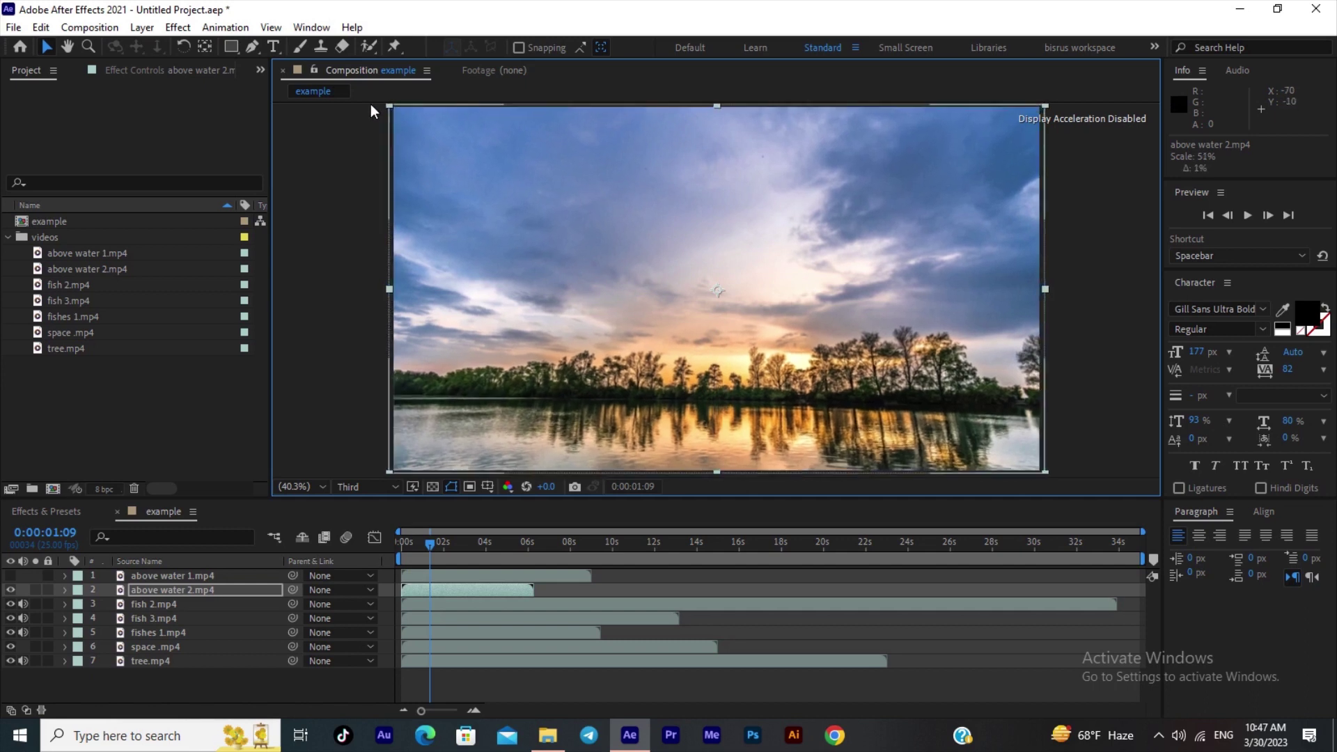
{"action": "left_click", "coordinate": [792, 346]}
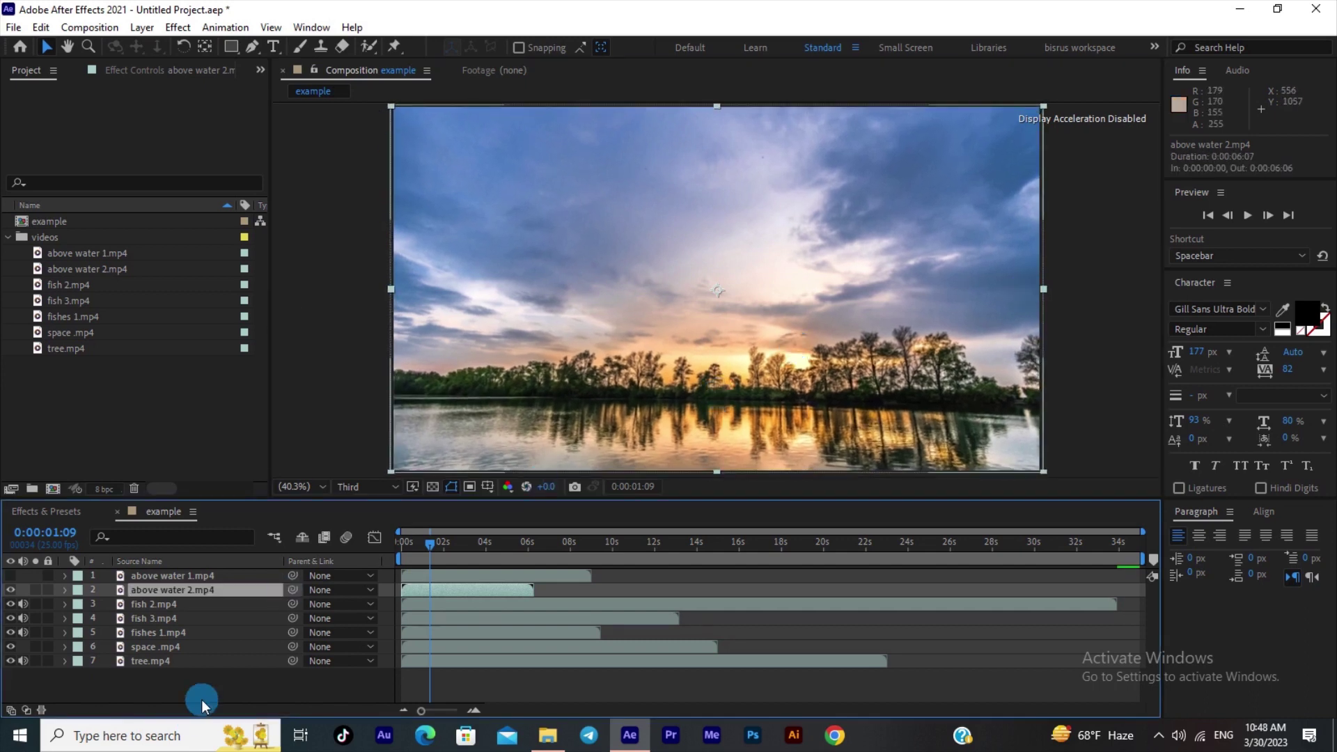
{"action": "left_click", "coordinate": [17, 591]}
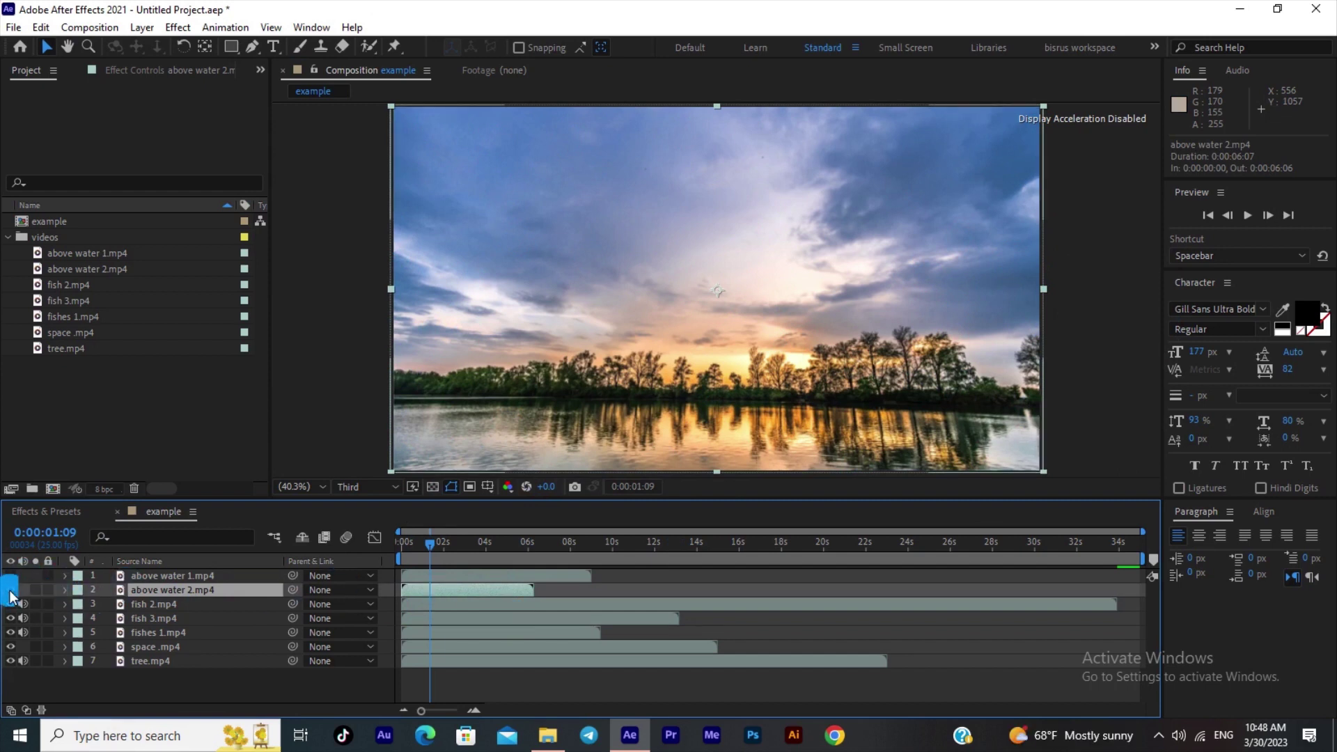
{"action": "left_click", "coordinate": [10, 590]}
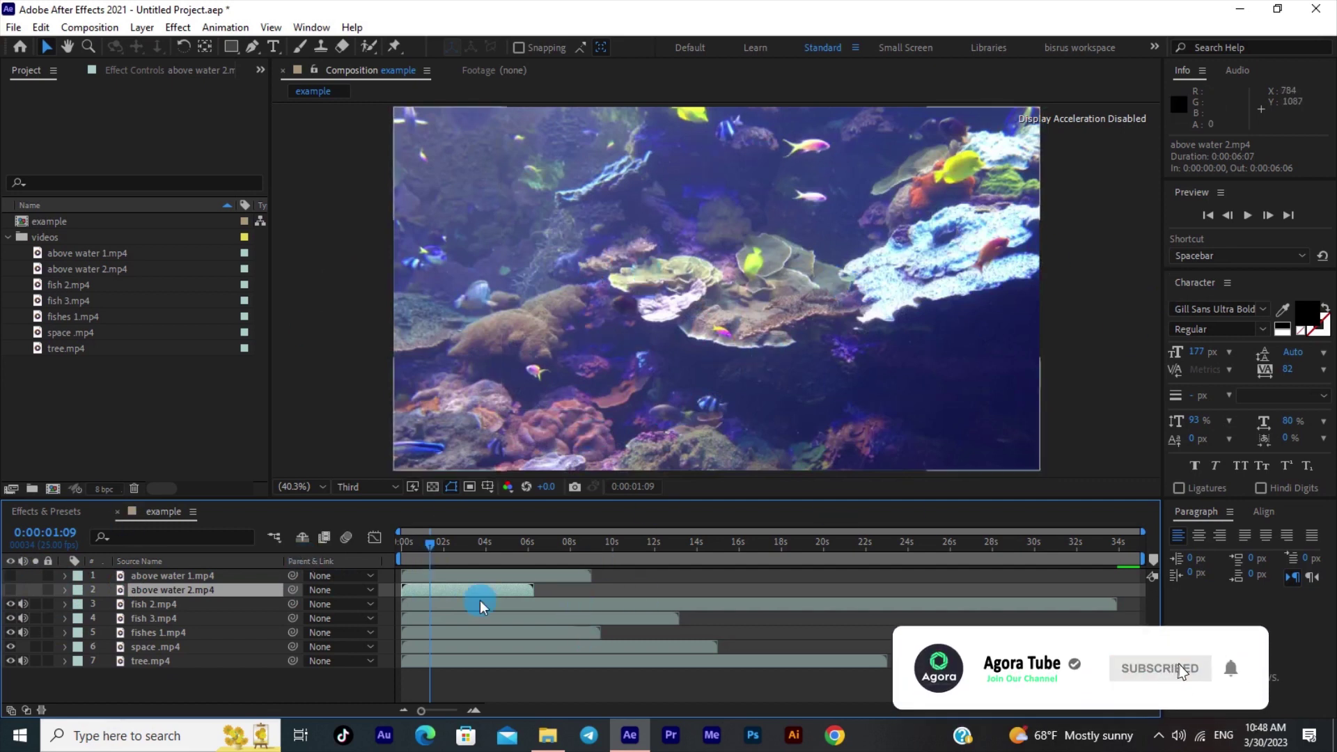
- Check the fit of the fish 2.mp4 and fish 3.mp4 layers against the frame and hide each one
{"action": "left_click", "coordinate": [437, 604]}
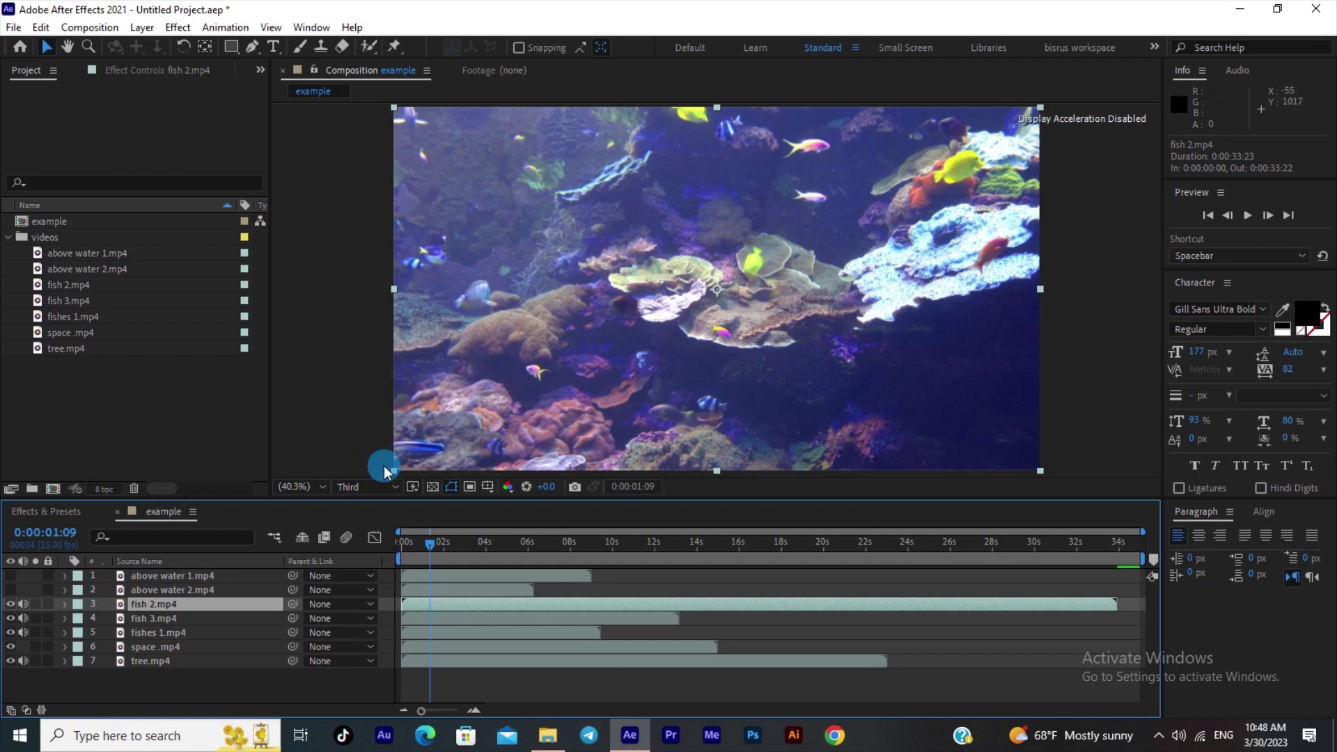
{"action": "left_click", "coordinate": [10, 603]}
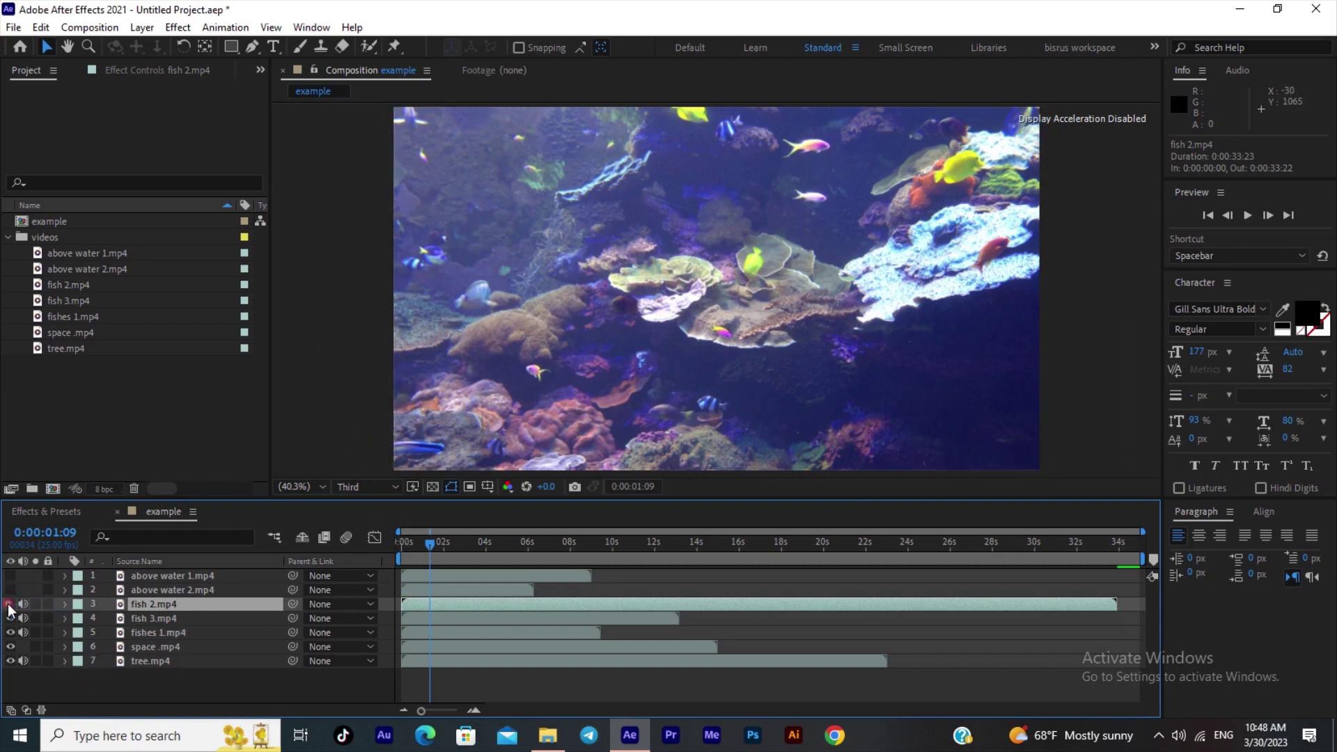
{"action": "left_click", "coordinate": [457, 619]}
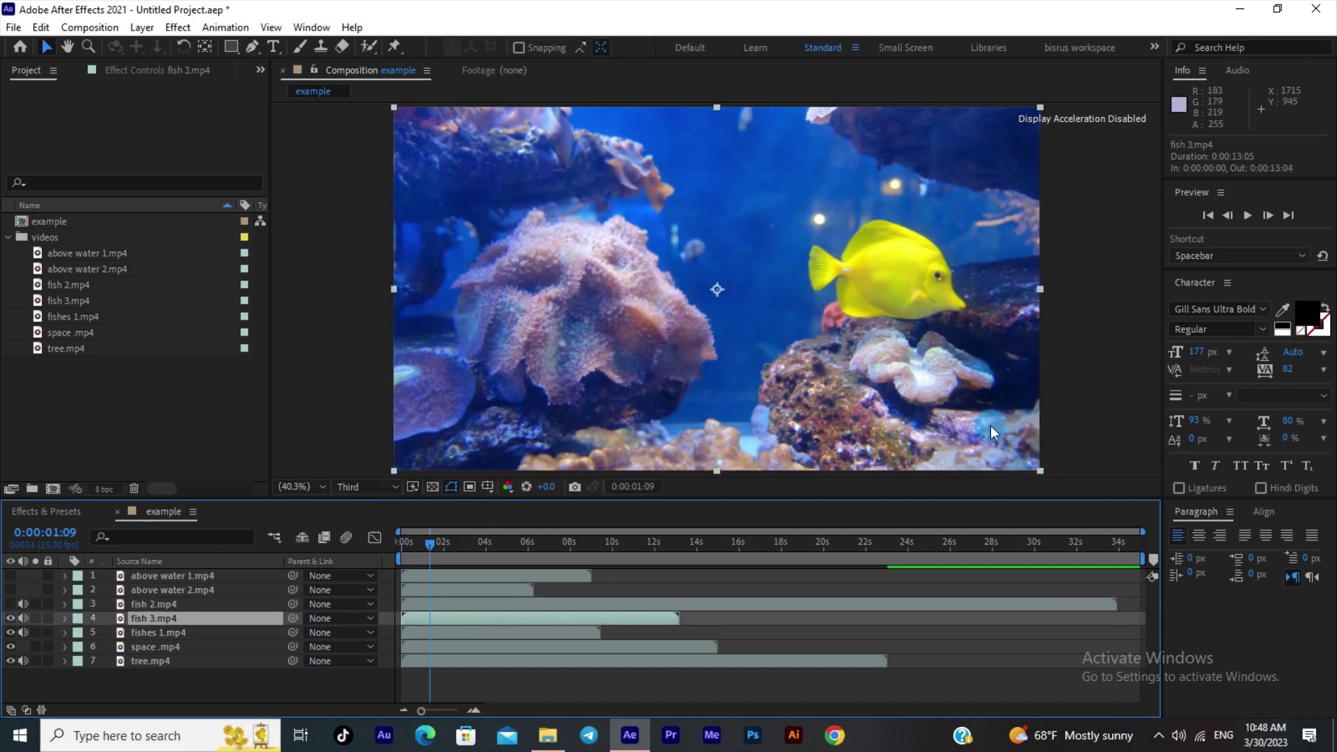
{"action": "left_click", "coordinate": [10, 620]}
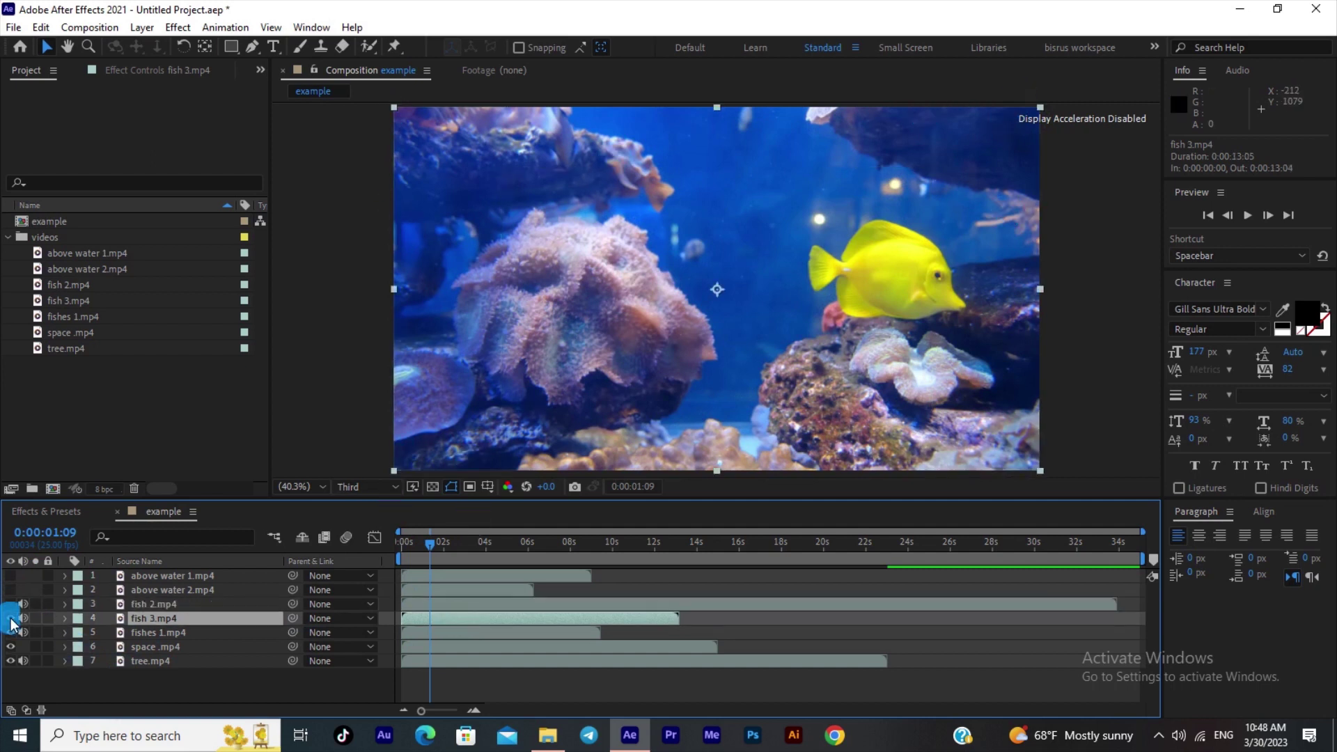
- Scale the fishes 1.mp4 layer up proportionally to about 151% so it fills the composition frame
{"action": "left_click", "coordinate": [370, 632]}
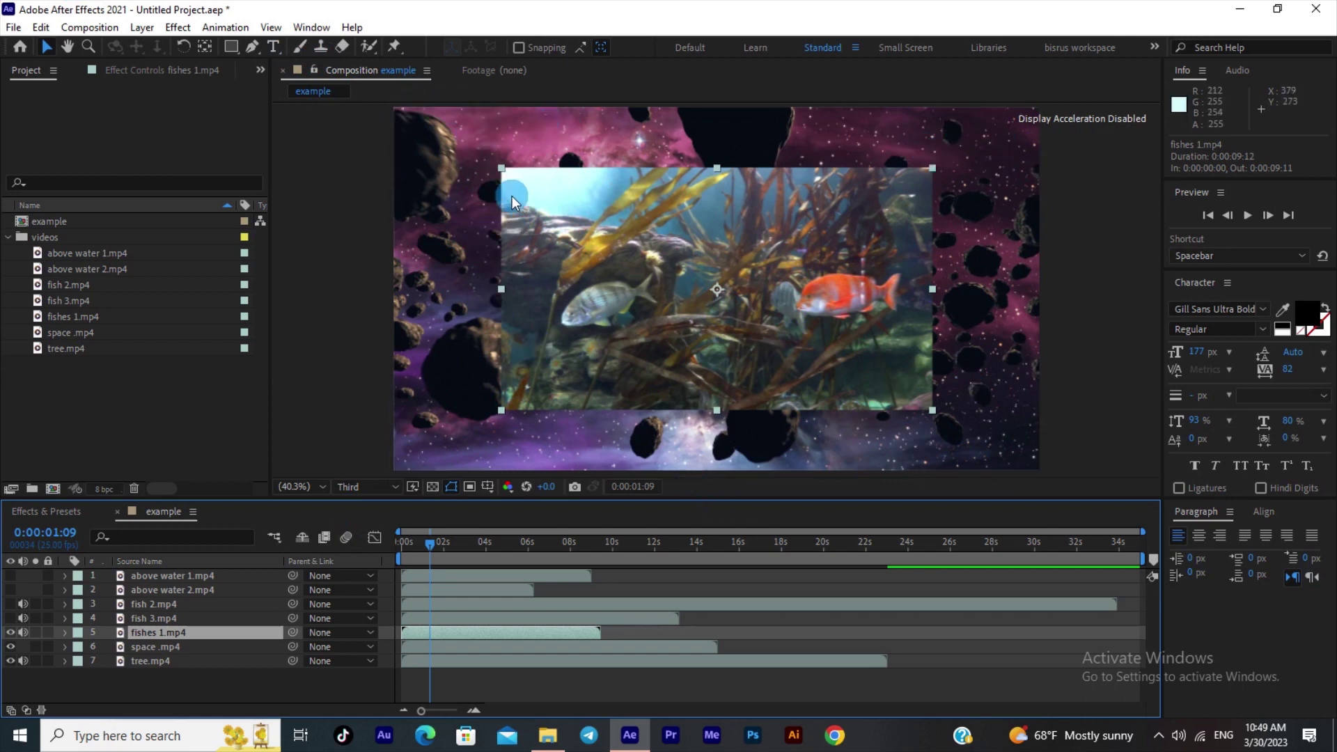
{"action": "left_click", "coordinate": [502, 168]}
{"action": "left_click_drag", "start_coordinate": [501, 167], "coordinate": [362, 109]}
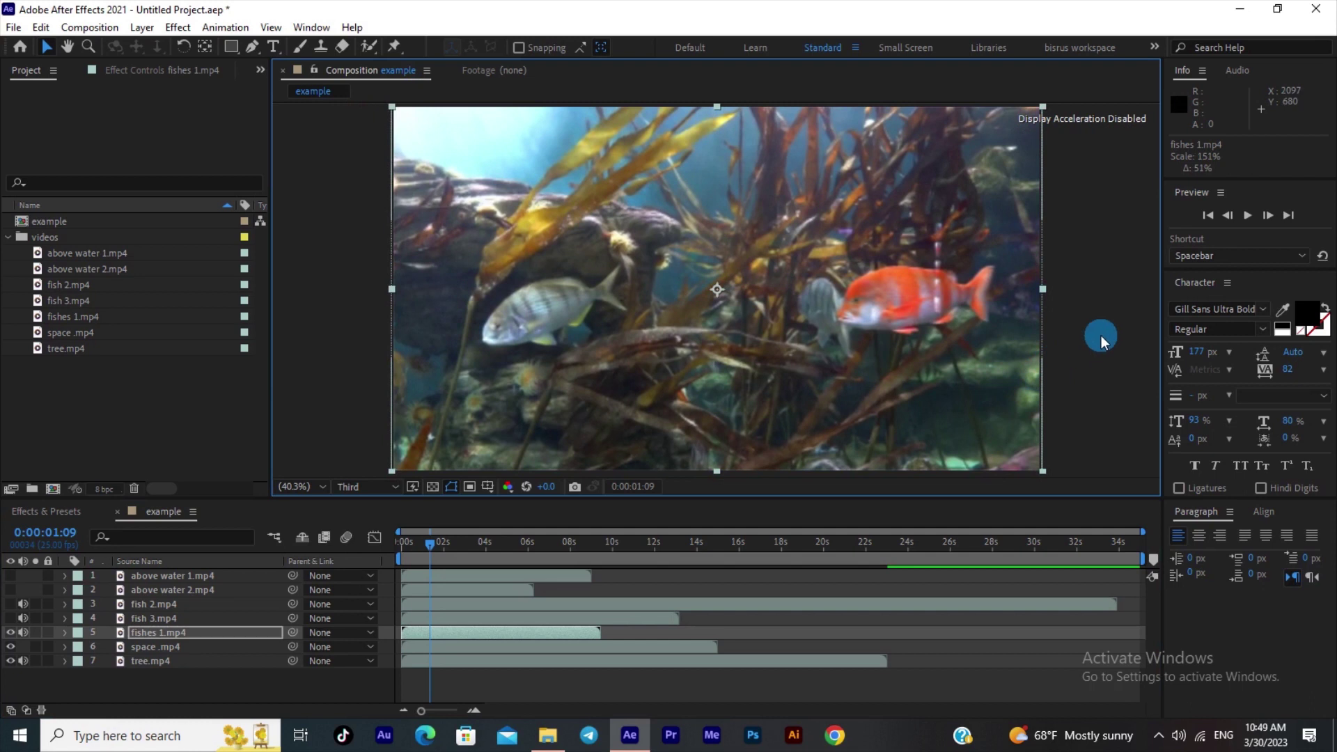
{"action": "left_click", "coordinate": [375, 103]}
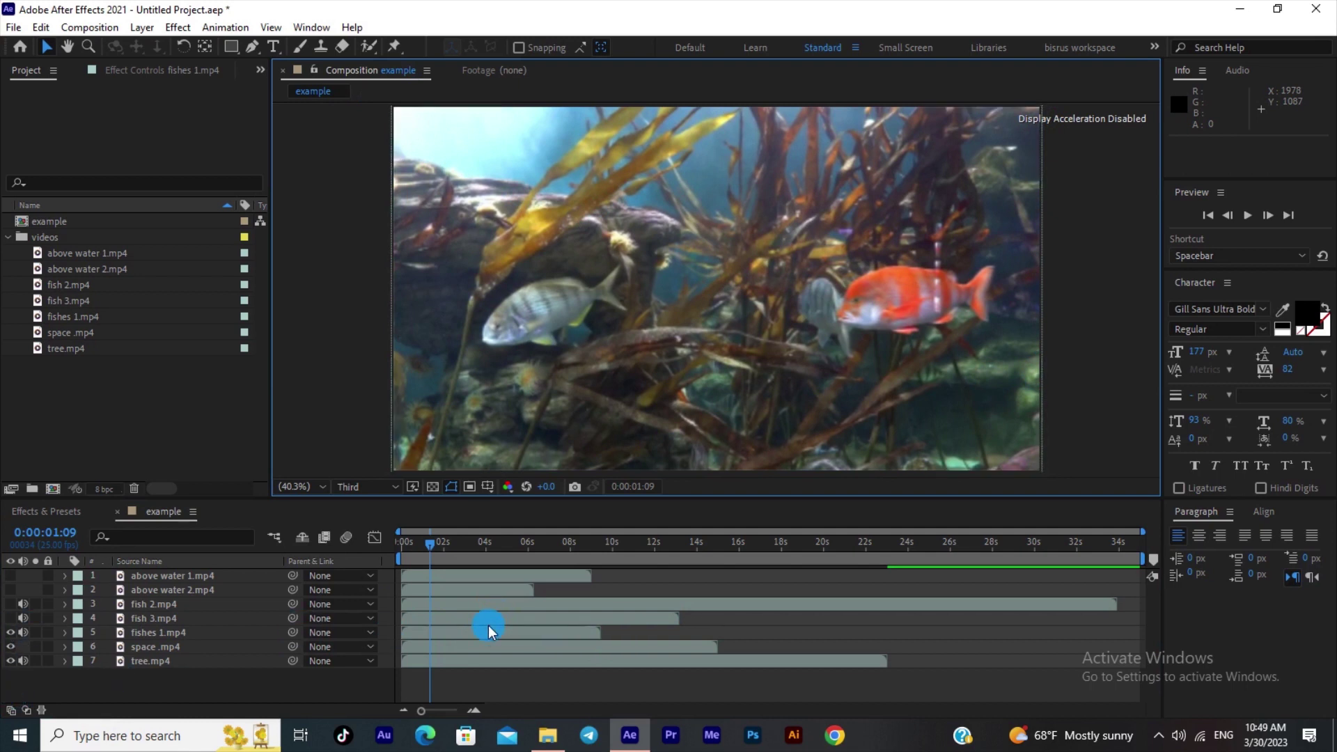
- Hide the fishes 1.mp4 and space .mp4 layers to check the fit of the tree.mp4 layer beneath them
{"action": "left_click", "coordinate": [10, 640]}
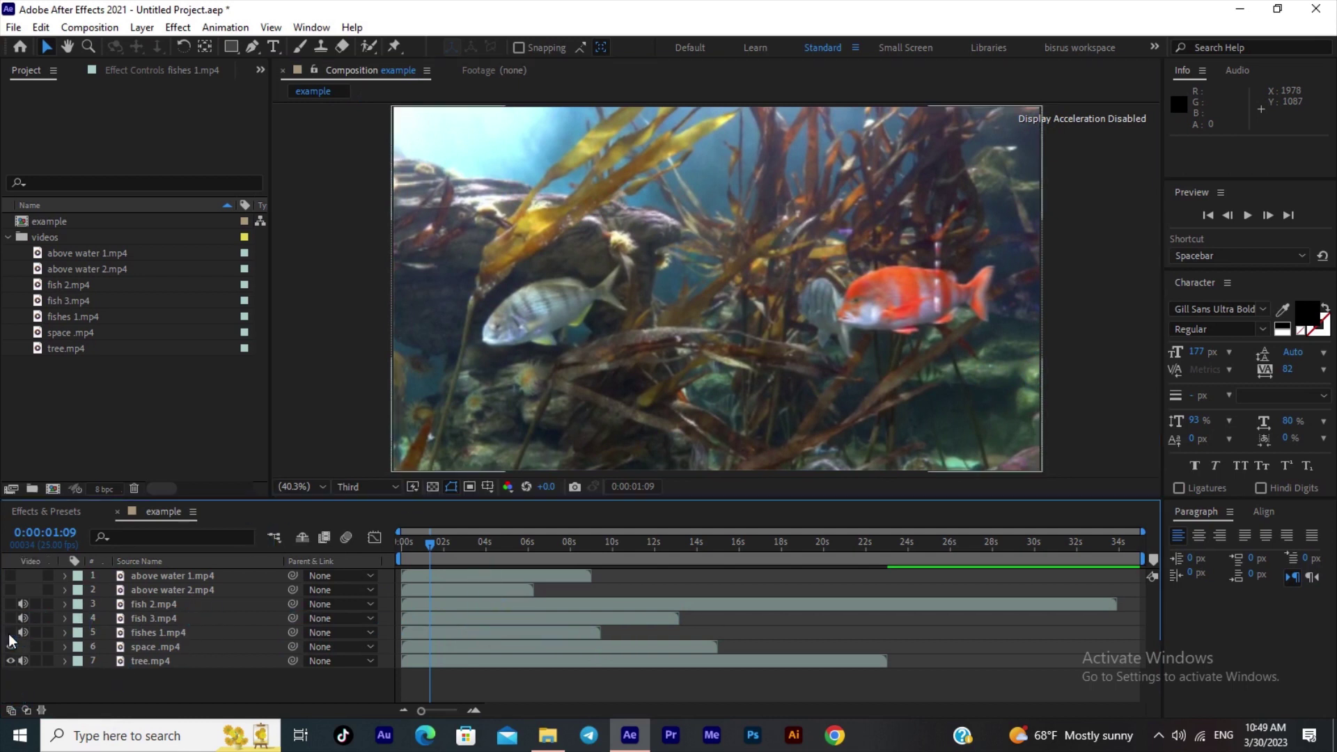
{"action": "left_click", "coordinate": [11, 644]}
{"action": "left_click", "coordinate": [493, 646]}
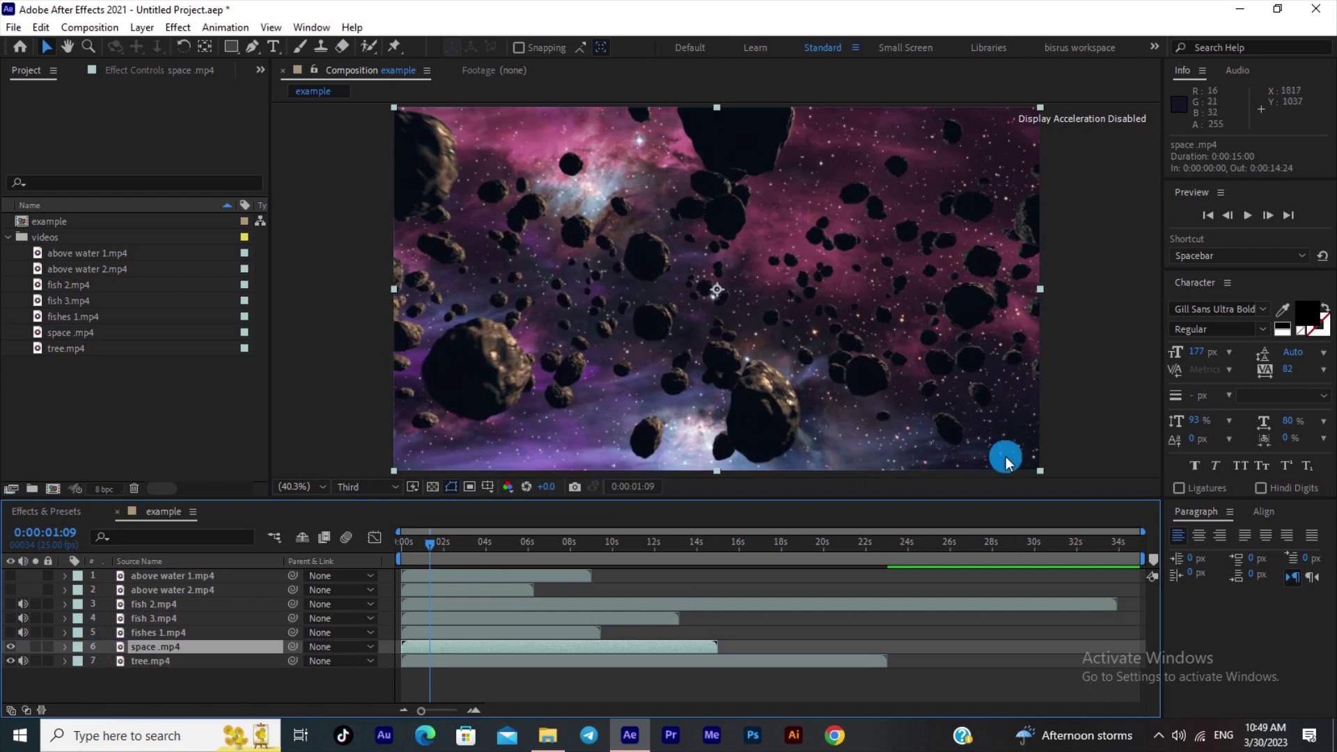
{"action": "left_click", "coordinate": [11, 646]}
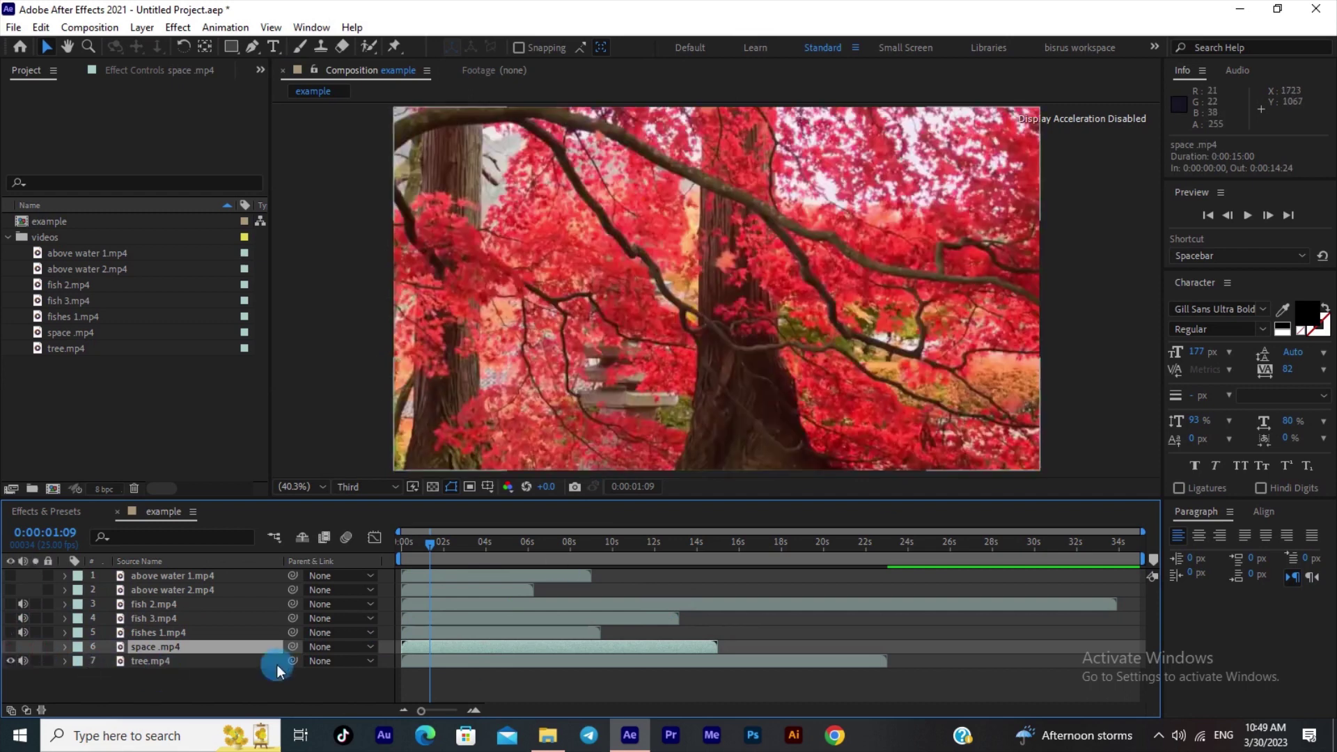
{"action": "left_click", "coordinate": [491, 661]}
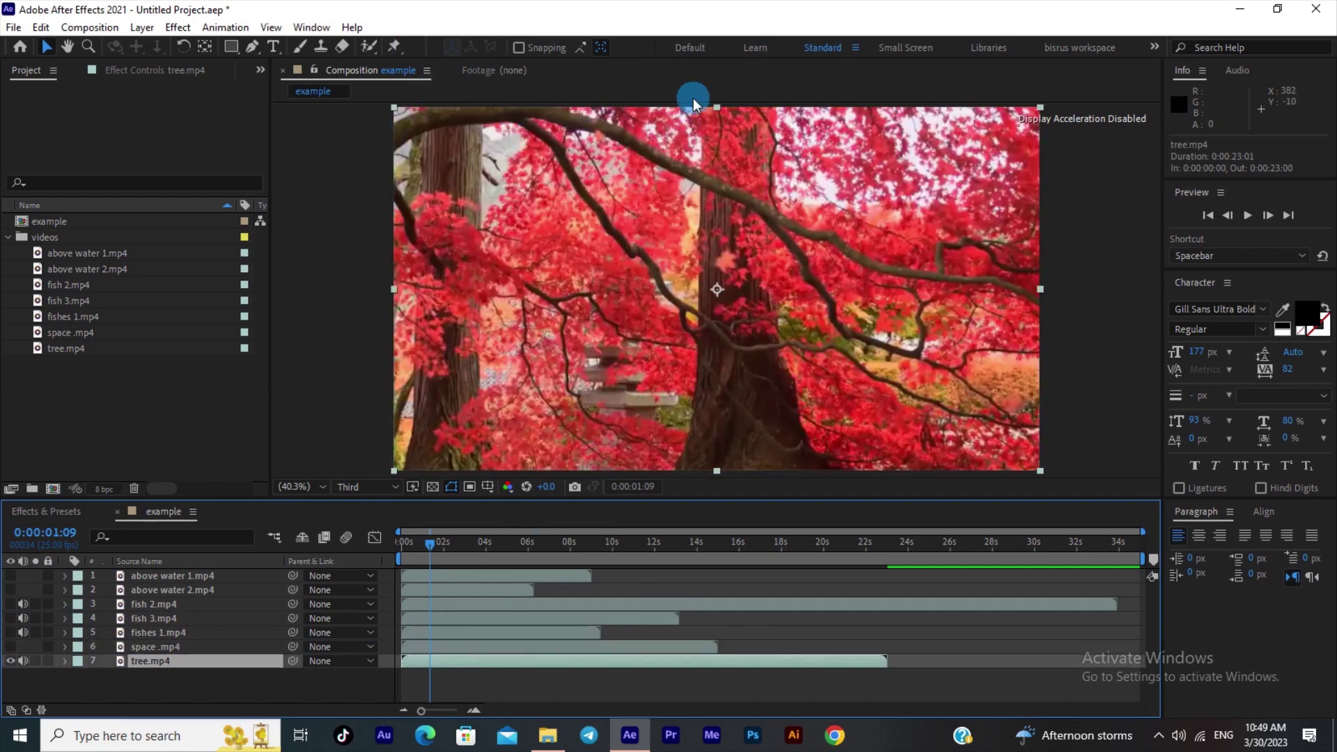
- Make all six hidden layers above tree.mp4 visible again, from space .mp4 up to above water 1.mp4
{"action": "left_click", "coordinate": [11, 646]}
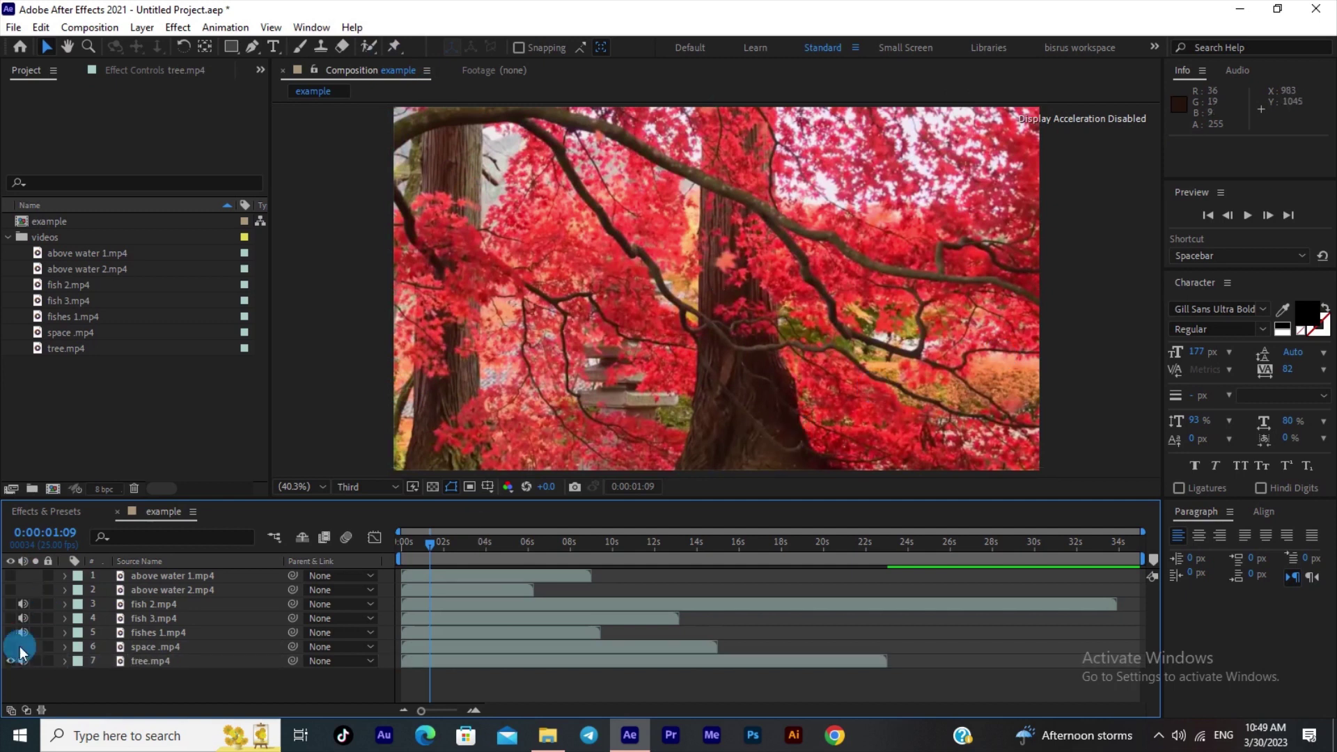
{"action": "left_click", "coordinate": [11, 633]}
{"action": "left_click", "coordinate": [11, 619]}
{"action": "left_click", "coordinate": [10, 604]}
{"action": "left_click", "coordinate": [11, 590]}
{"action": "left_click", "coordinate": [11, 576]}
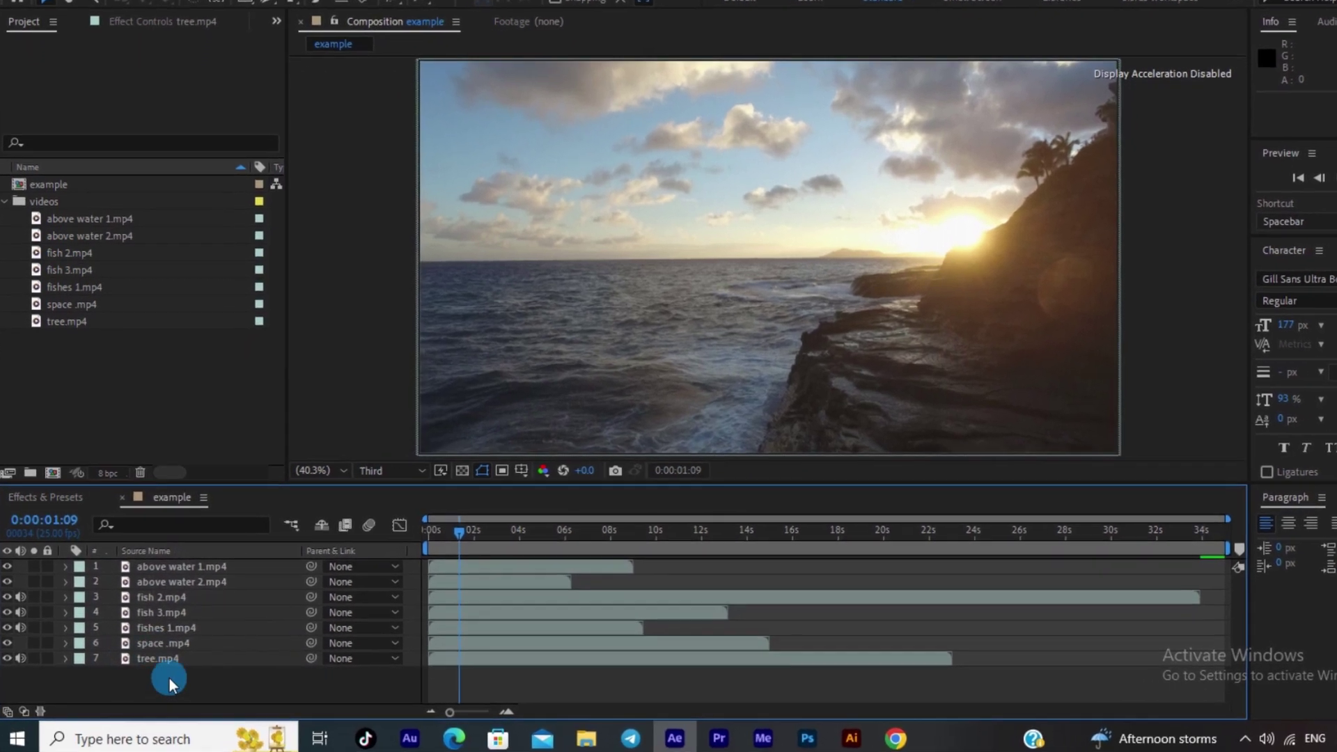
- Move the space .mp4 layer to the top of the layer stack, above above water 1.mp4
{"action": "left_click", "coordinate": [150, 660]}
{"action": "left_click", "coordinate": [217, 555]}
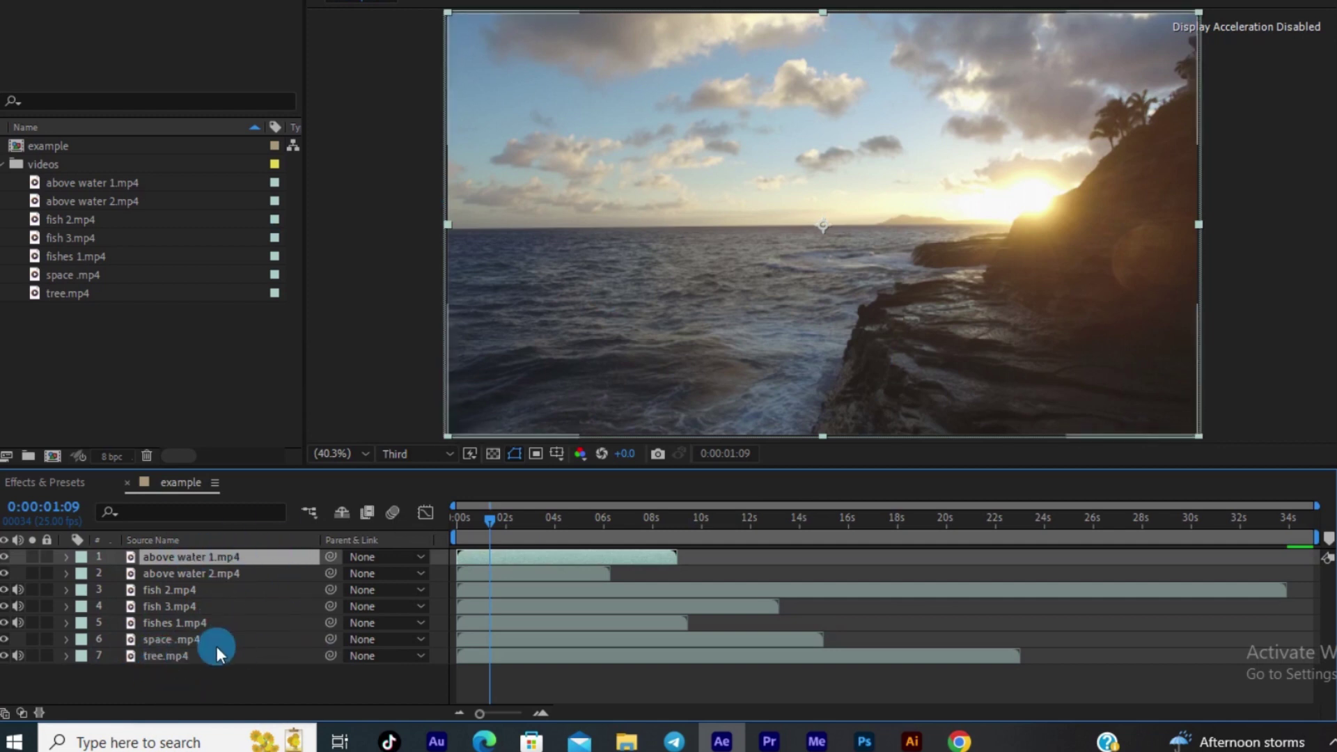
{"action": "left_click", "coordinate": [157, 672]}
{"action": "left_click", "coordinate": [171, 641]}
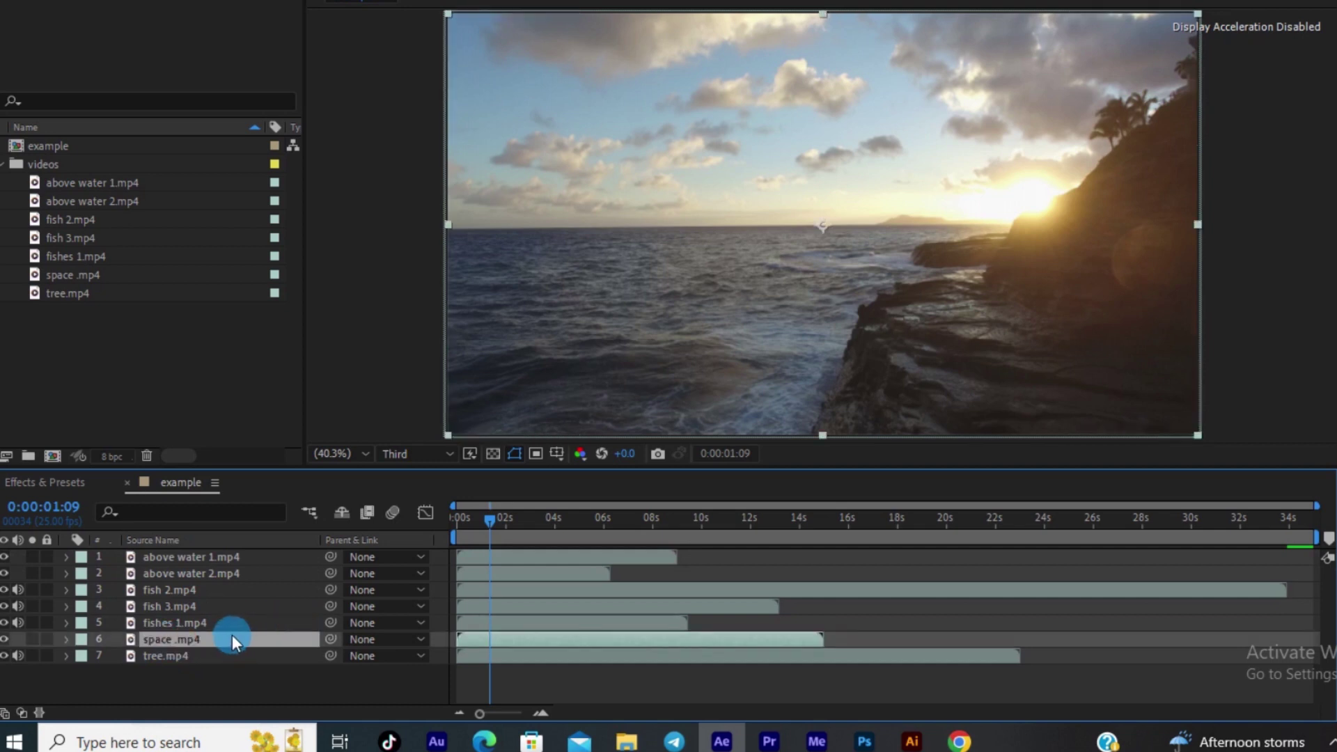
{"action": "left_click_drag", "start_coordinate": [239, 638], "coordinate": [245, 557]}
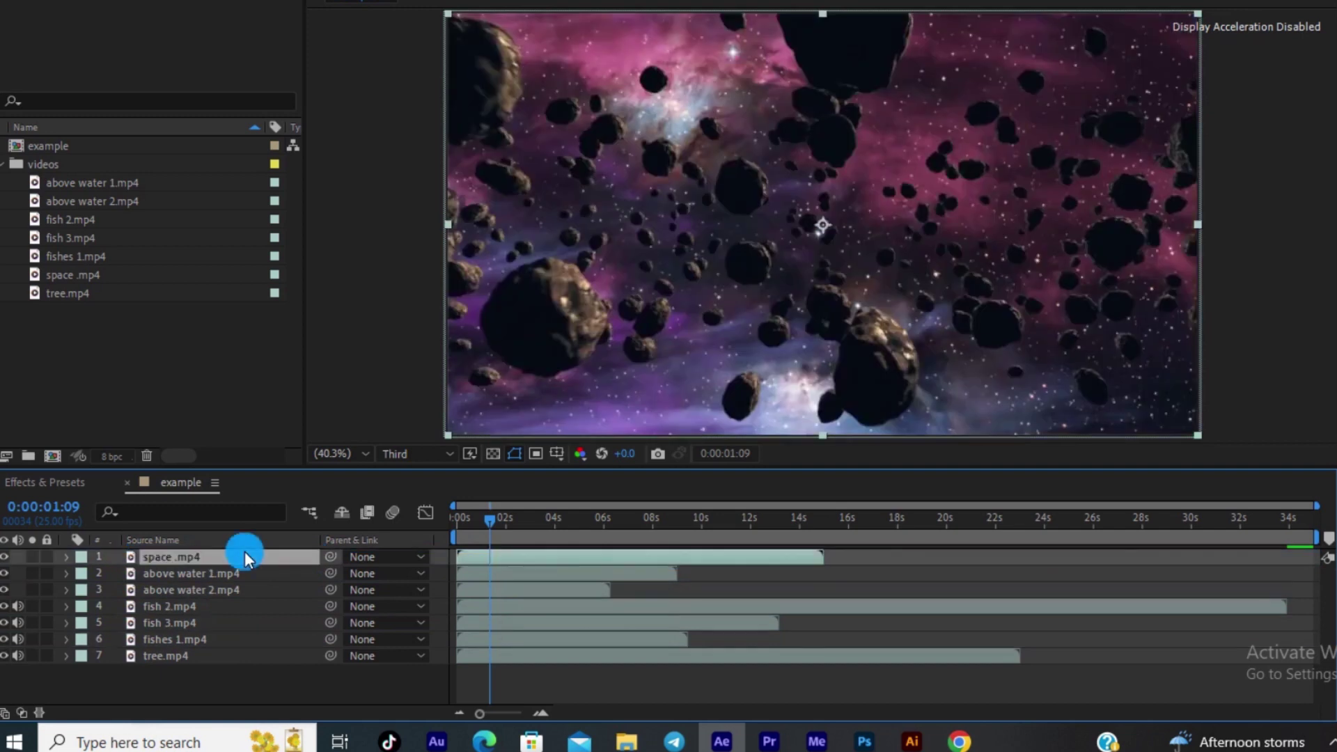
- Reorder the layers so above water 2.mp4 is directly below space .mp4 and tree.mp4 comes third
{"action": "left_click", "coordinate": [191, 589]}
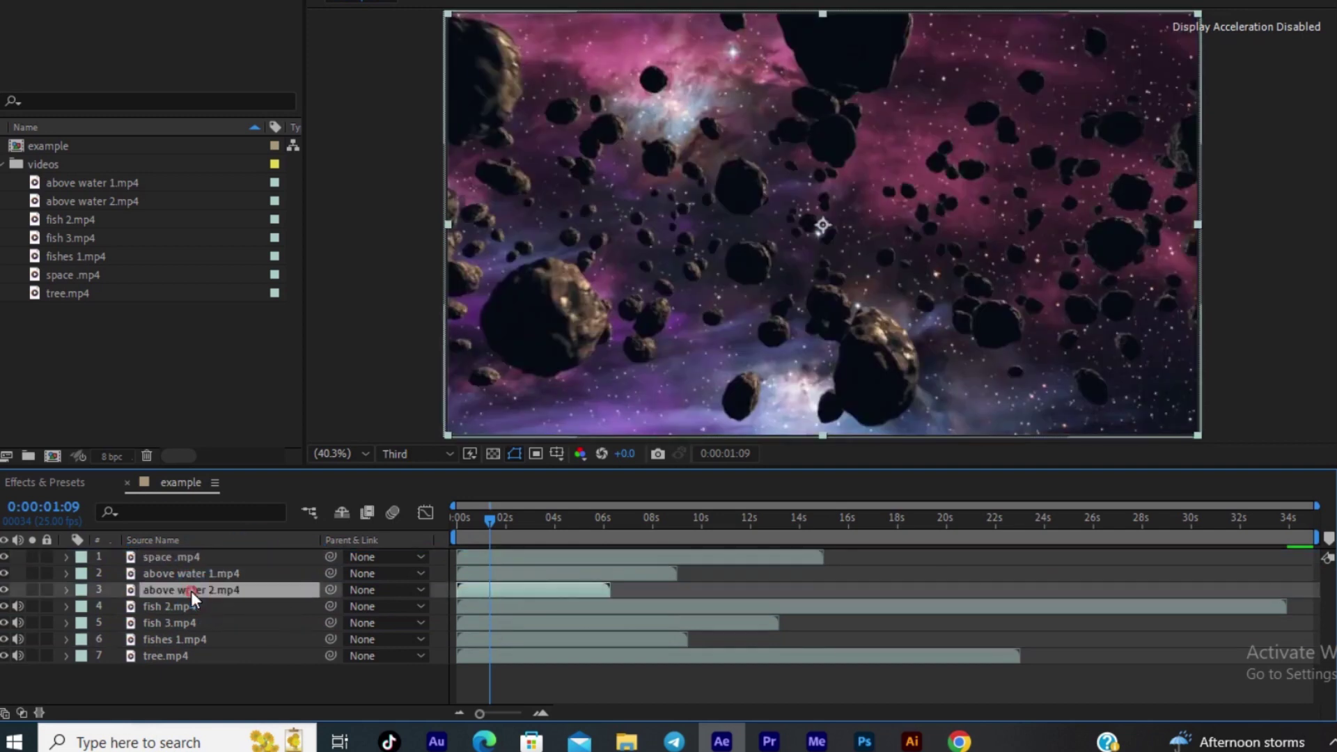
{"action": "left_click_drag", "start_coordinate": [203, 590], "coordinate": [203, 568]}
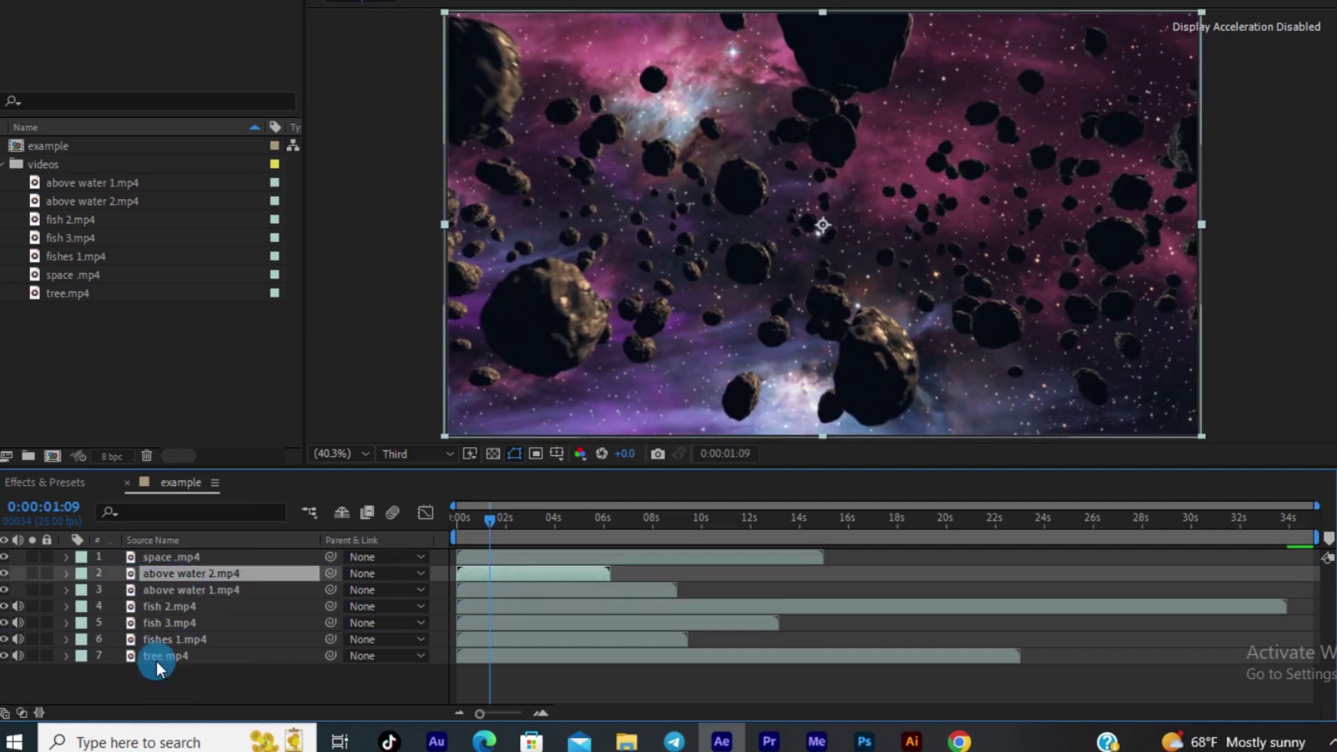
{"action": "left_click", "coordinate": [185, 656]}
{"action": "left_click", "coordinate": [137, 662]}
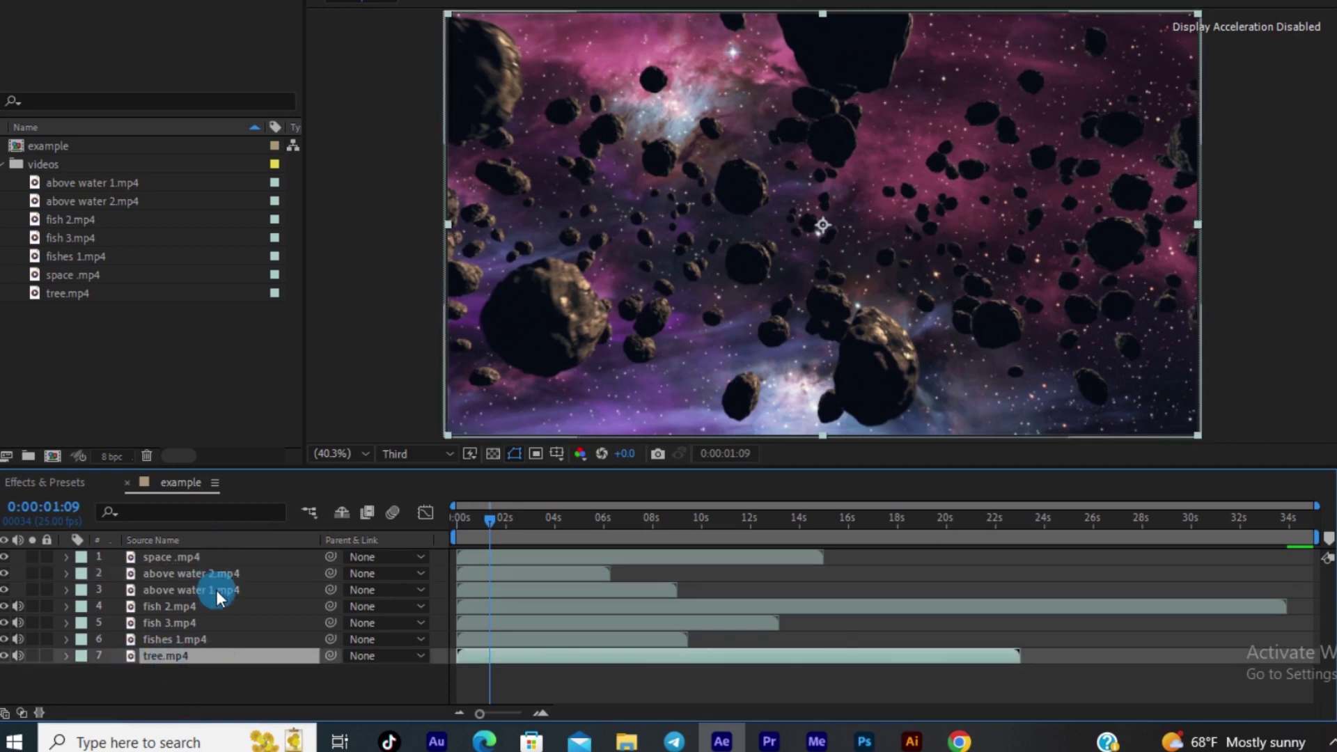
{"action": "left_click_drag", "start_coordinate": [189, 658], "coordinate": [215, 583]}
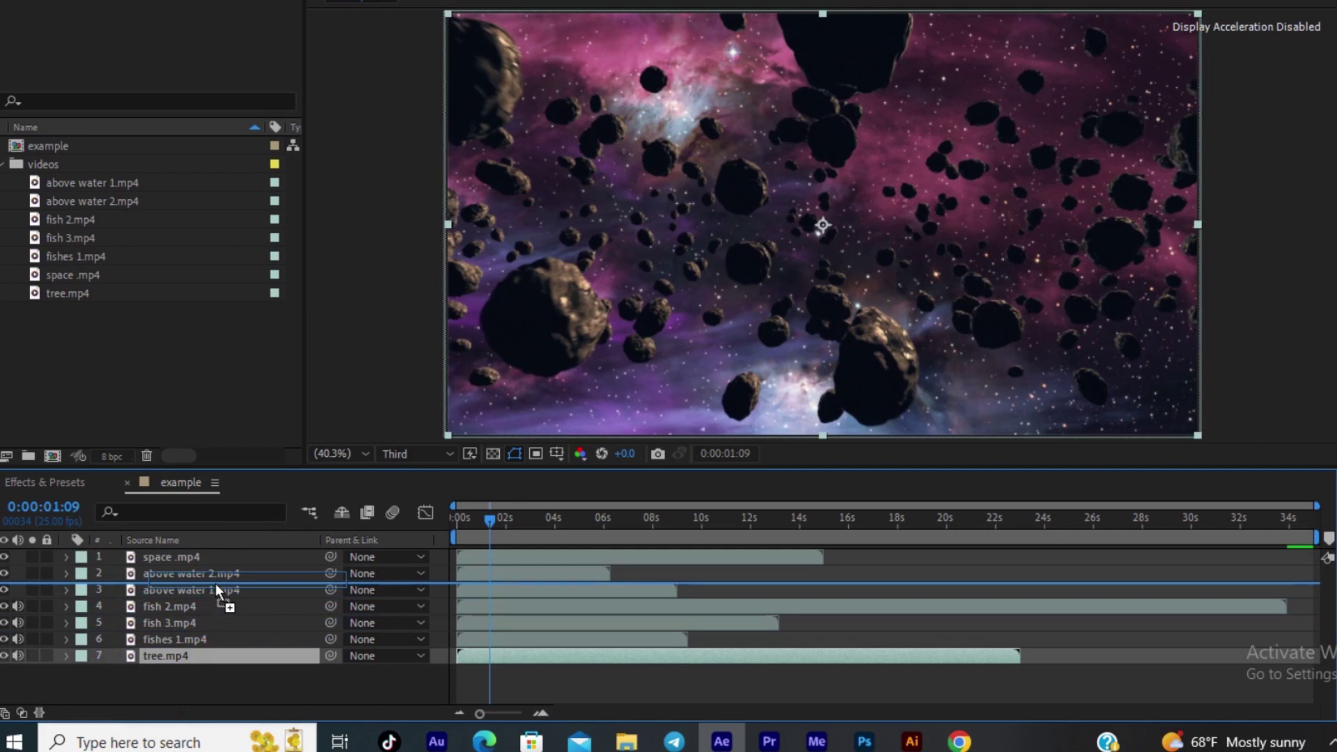
- Move the fishes 1.mp4 layer directly below above water 1.mp4, above fish 2.mp4
{"action": "left_click", "coordinate": [202, 606]}
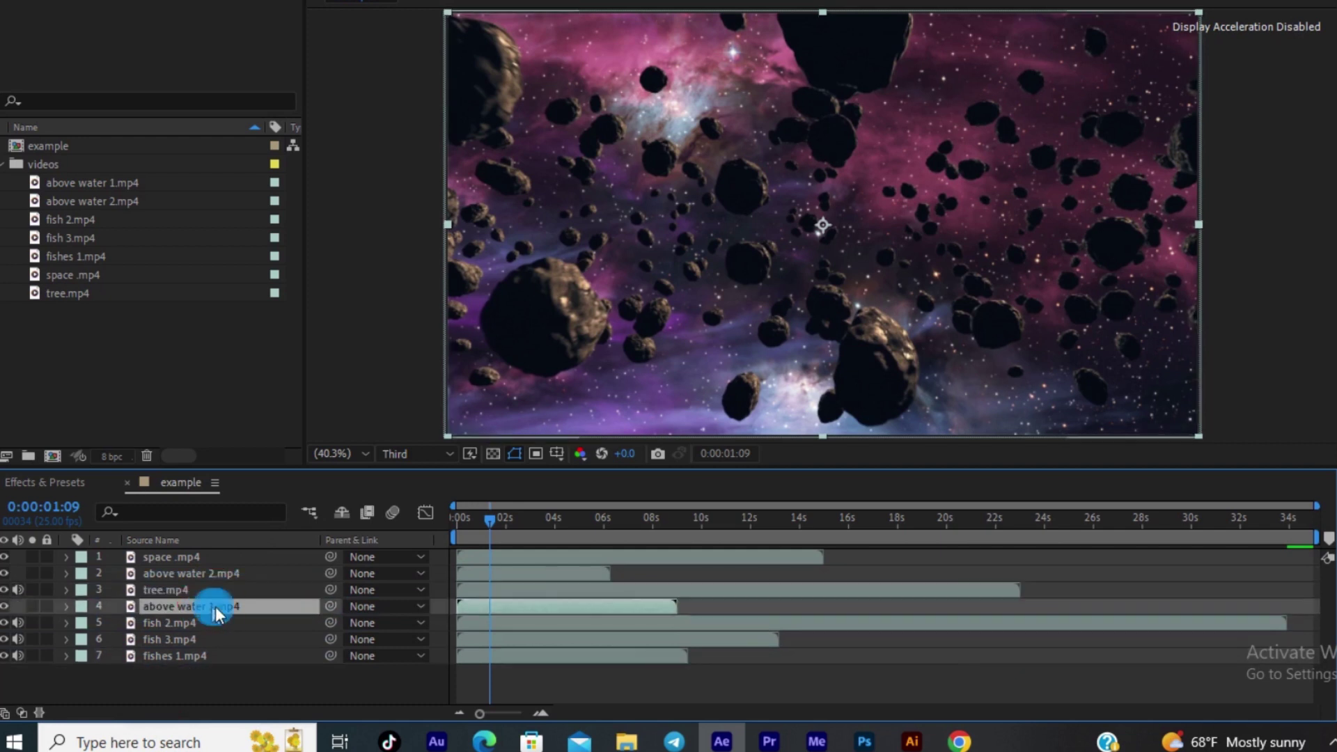
{"action": "left_click", "coordinate": [159, 659]}
{"action": "left_click_drag", "start_coordinate": [165, 657], "coordinate": [183, 617]}
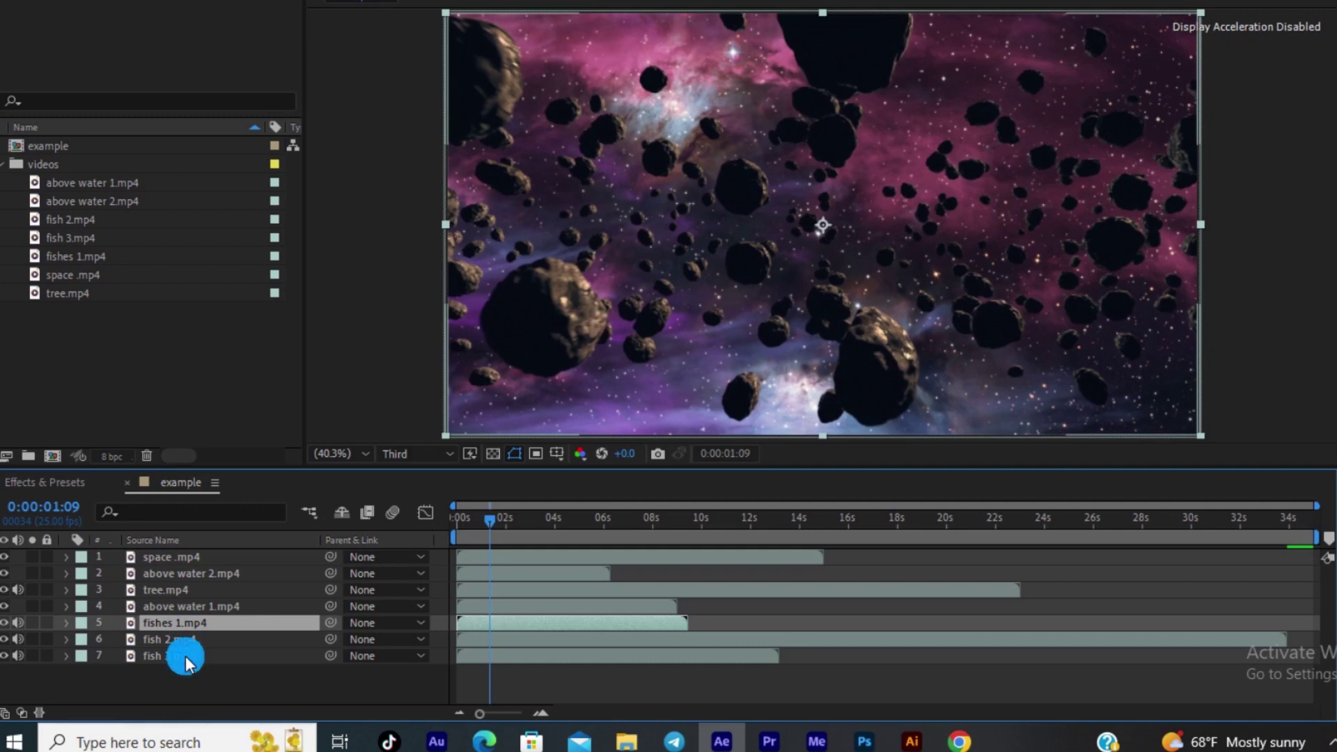
- Trim the start of the space .mp4 layer to the current time at 0:00:02:14
{"action": "left_click", "coordinate": [197, 557]}
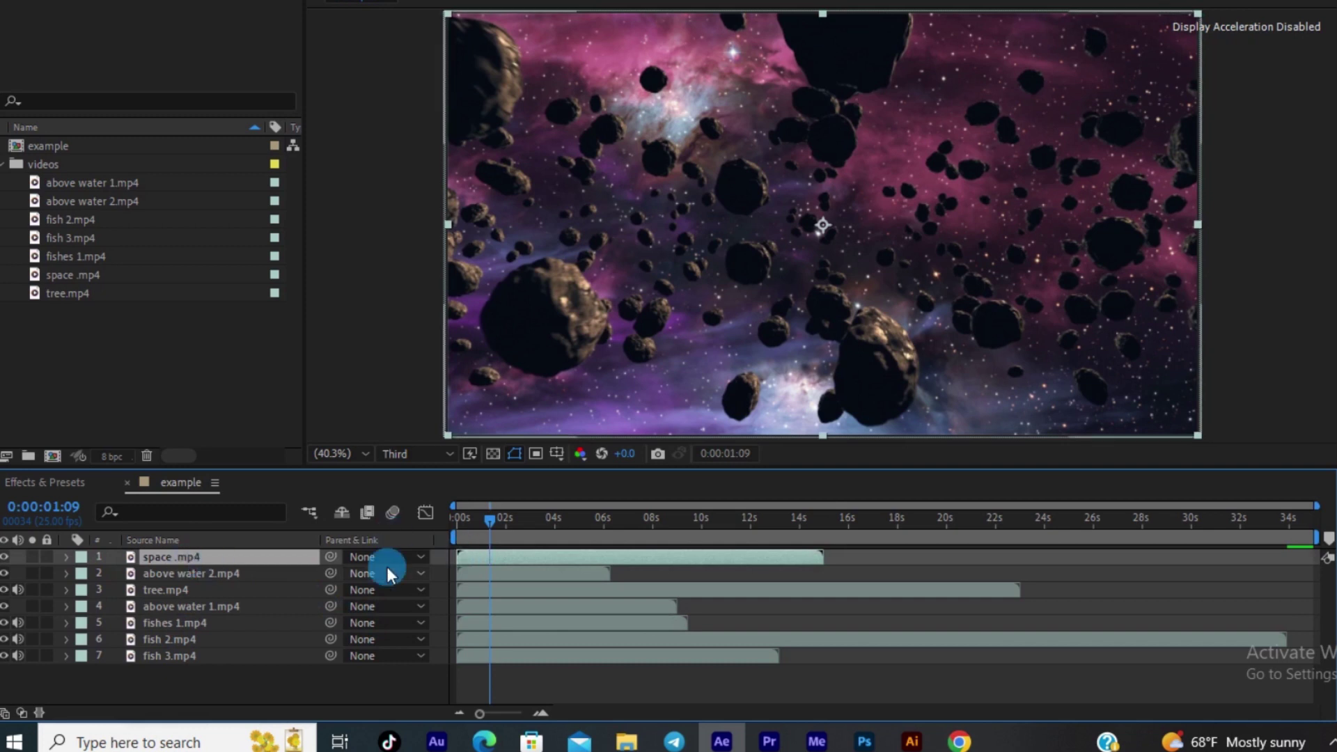
{"action": "left_click_drag", "start_coordinate": [491, 520], "coordinate": [523, 521]}
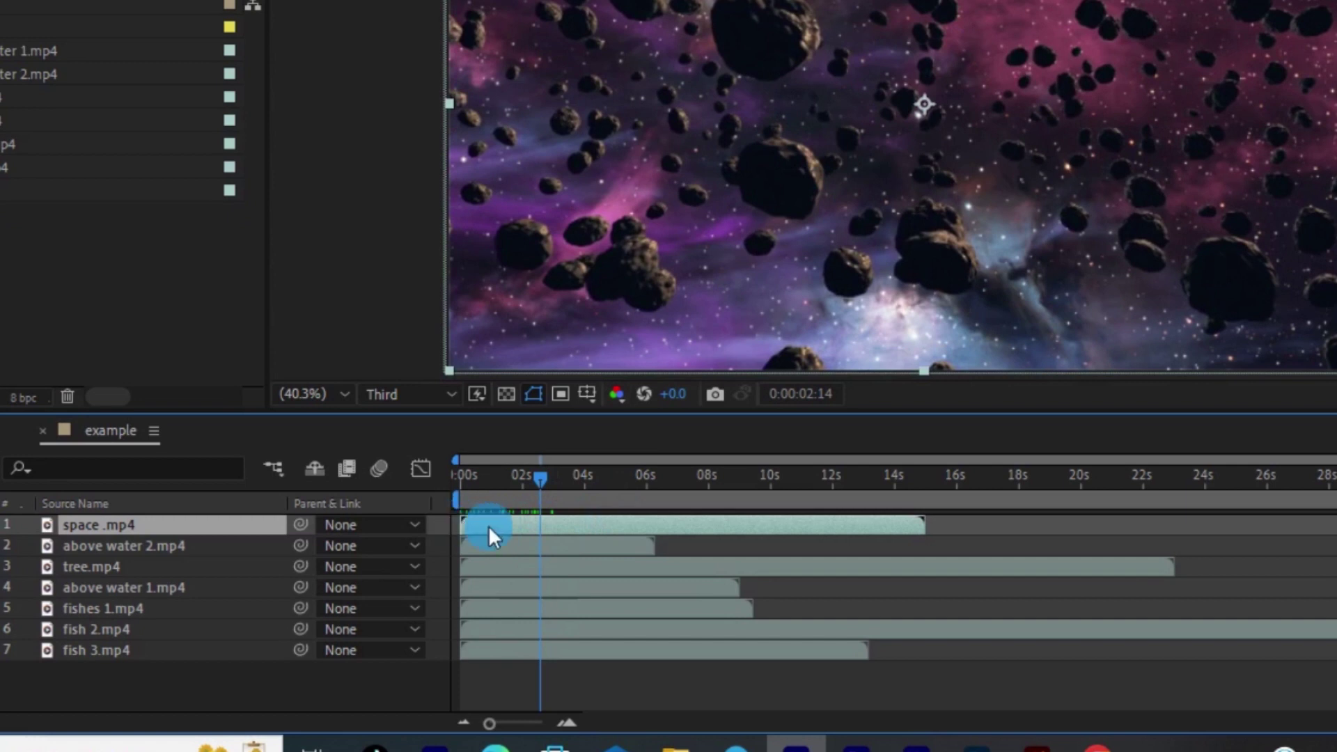
{"action": "left_click", "coordinate": [462, 525]}
{"action": "left_click_drag", "start_coordinate": [467, 527], "coordinate": [526, 532]}
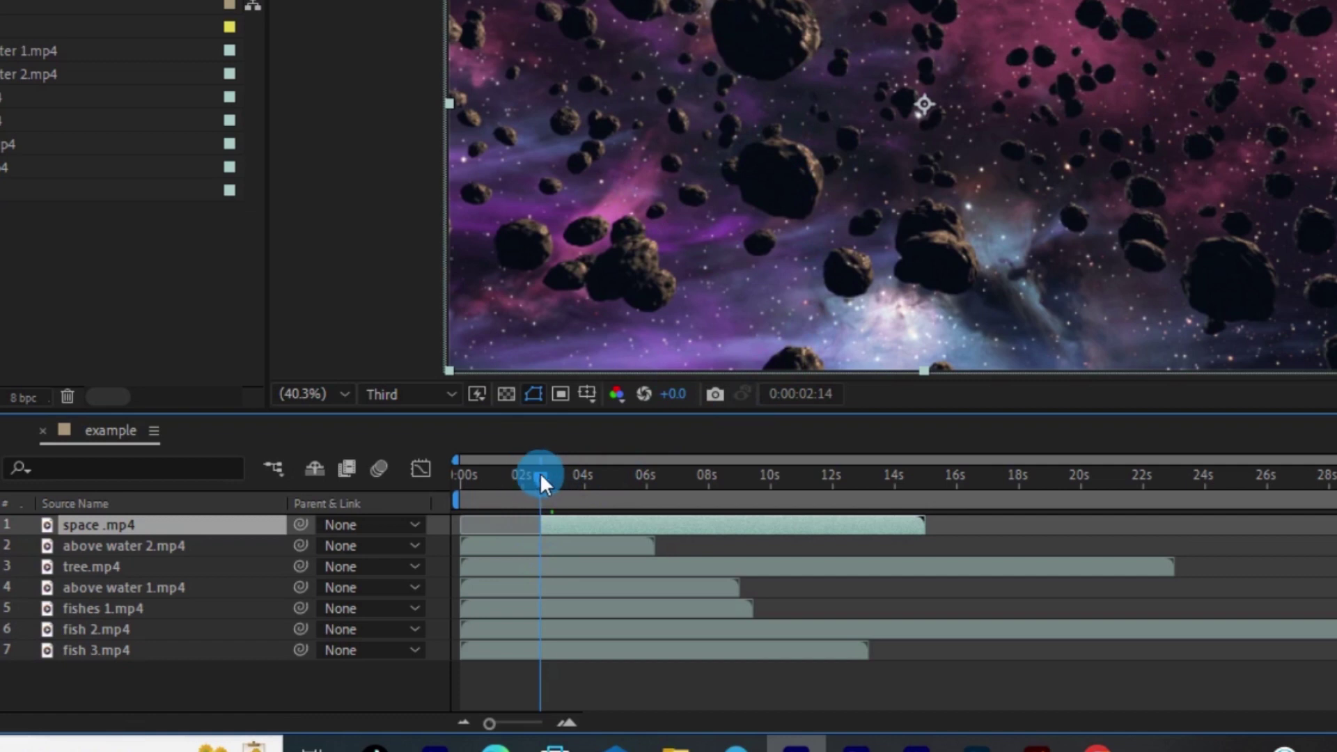
- Return the current time to 0:00:00:00 and slide the trimmed space .mp4 layer so it starts there
{"action": "left_click_drag", "start_coordinate": [545, 475], "coordinate": [395, 491]}
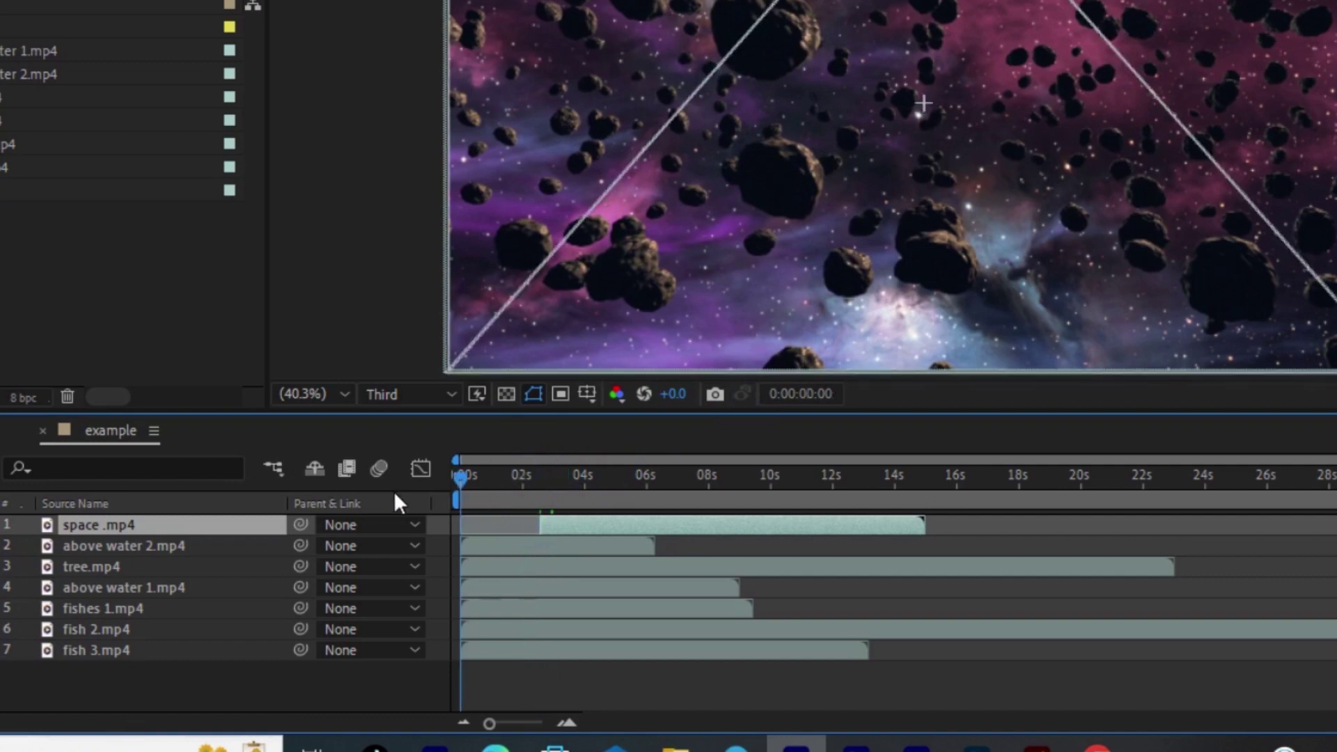
{"action": "left_click_drag", "start_coordinate": [709, 527], "coordinate": [621, 539]}
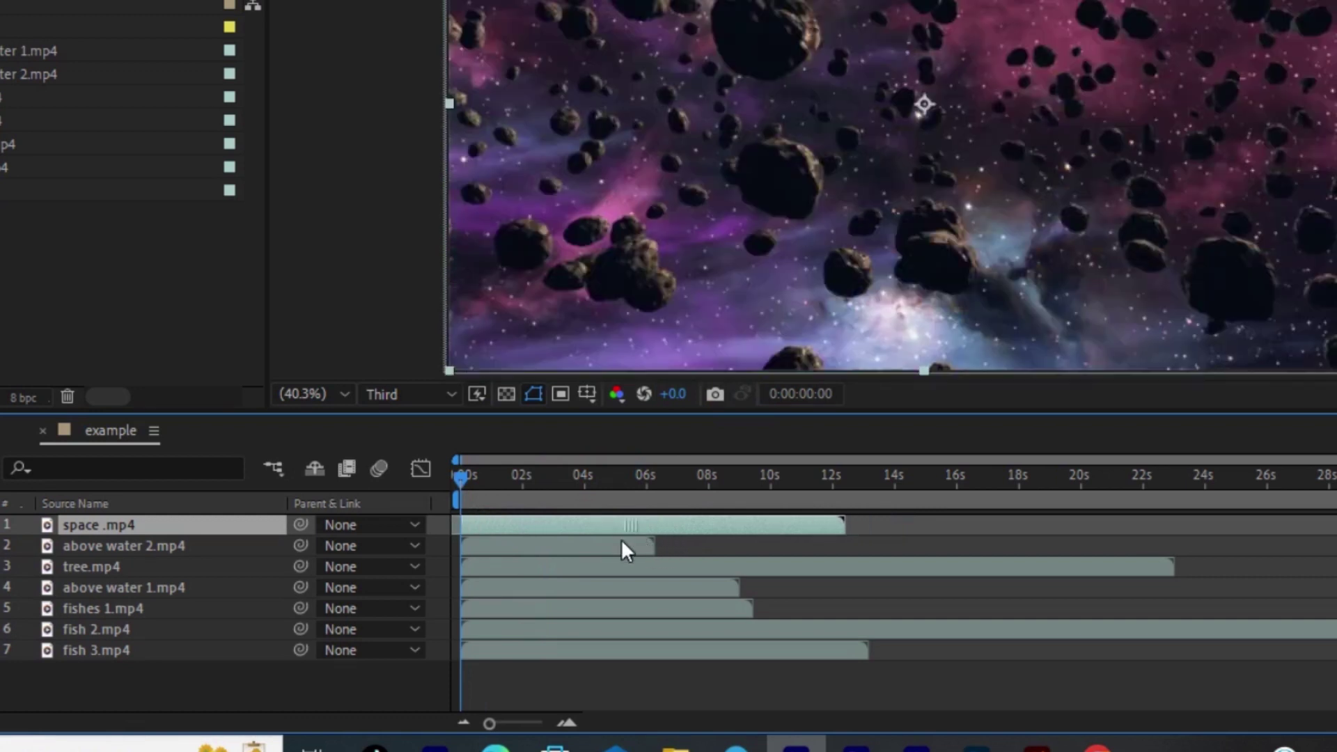
{"action": "left_click", "coordinate": [688, 515]}
{"action": "left_click", "coordinate": [465, 526]}
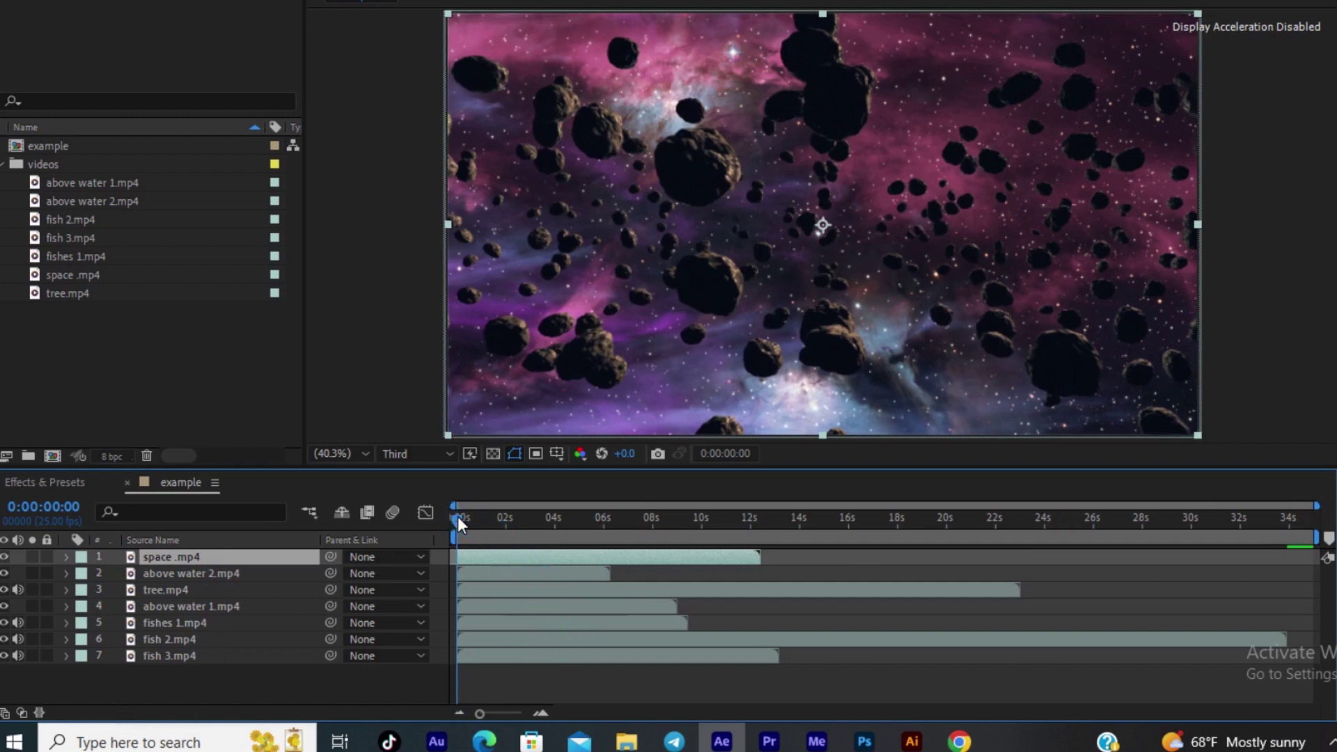
- Set the current time to 0:00:05:00, using a closer timeline zoom for exact placement
{"action": "left_click_drag", "start_coordinate": [458, 516], "coordinate": [562, 491]}
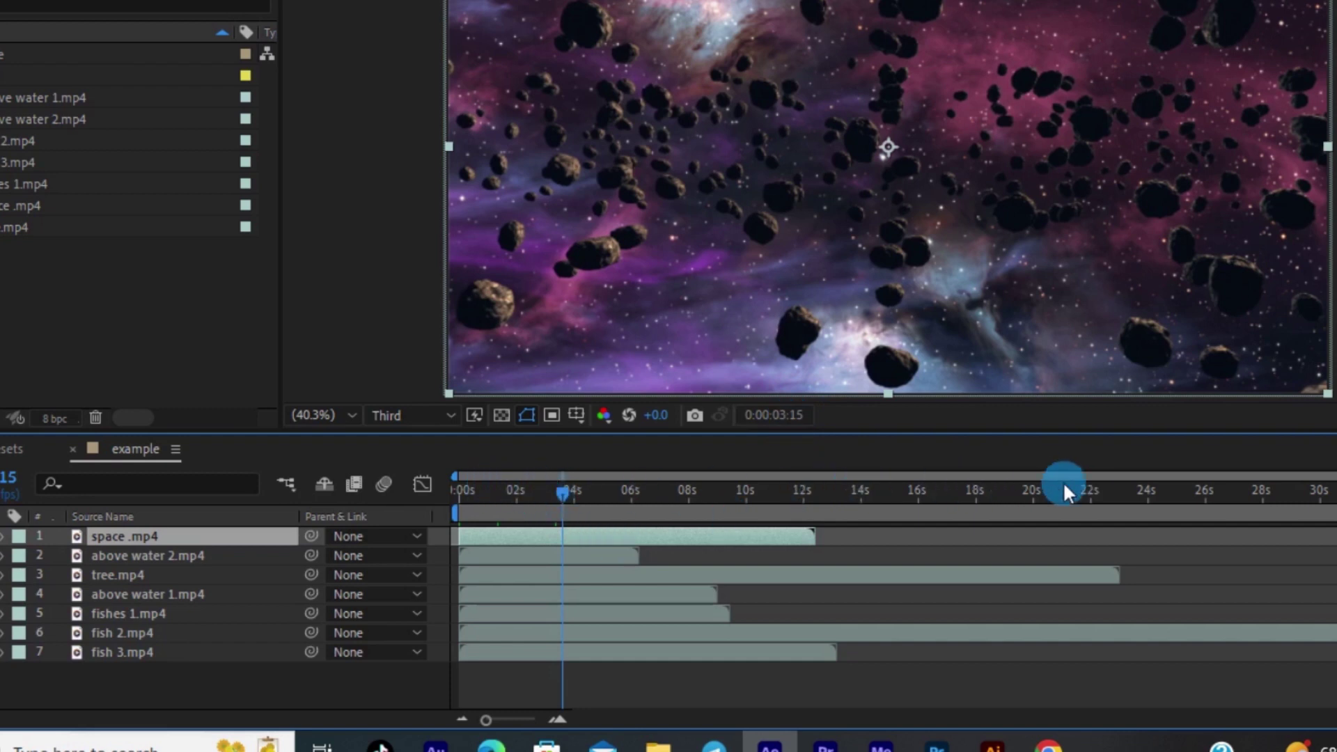
{"action": "left_click_drag", "start_coordinate": [566, 491], "coordinate": [598, 491]}
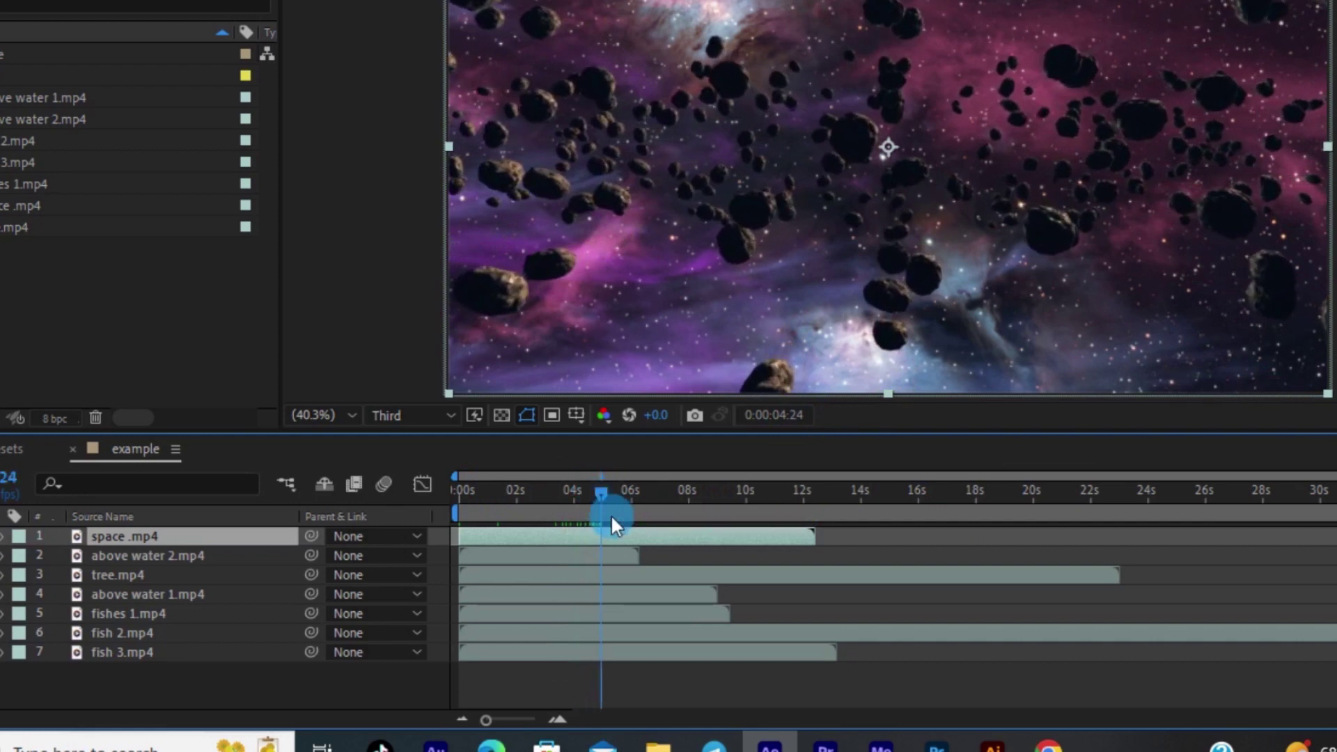
{"action": "key", "text": "equal"}
{"action": "left_click_drag", "start_coordinate": [595, 486], "coordinate": [589, 495]}
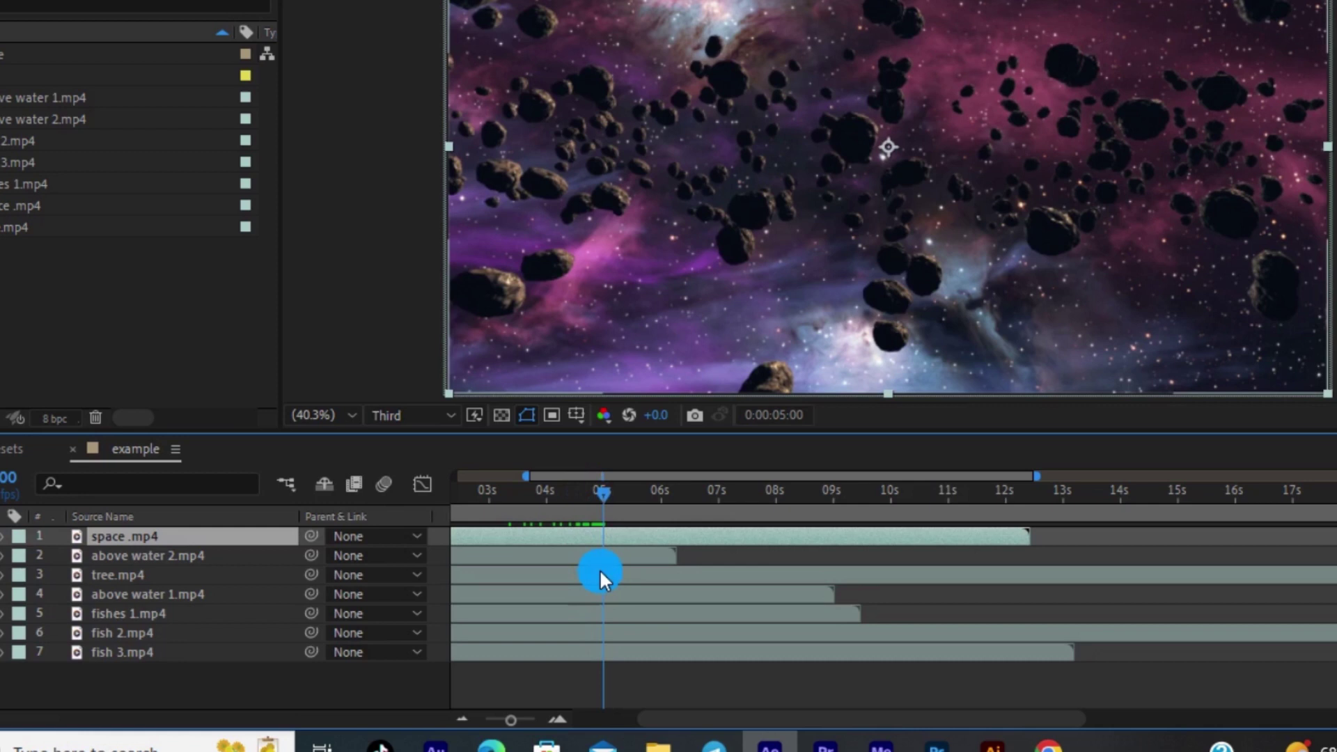
- Trim the end of the space .mp4 layer to the current time at 0:00:05:00
{"action": "key", "text": "minus"}
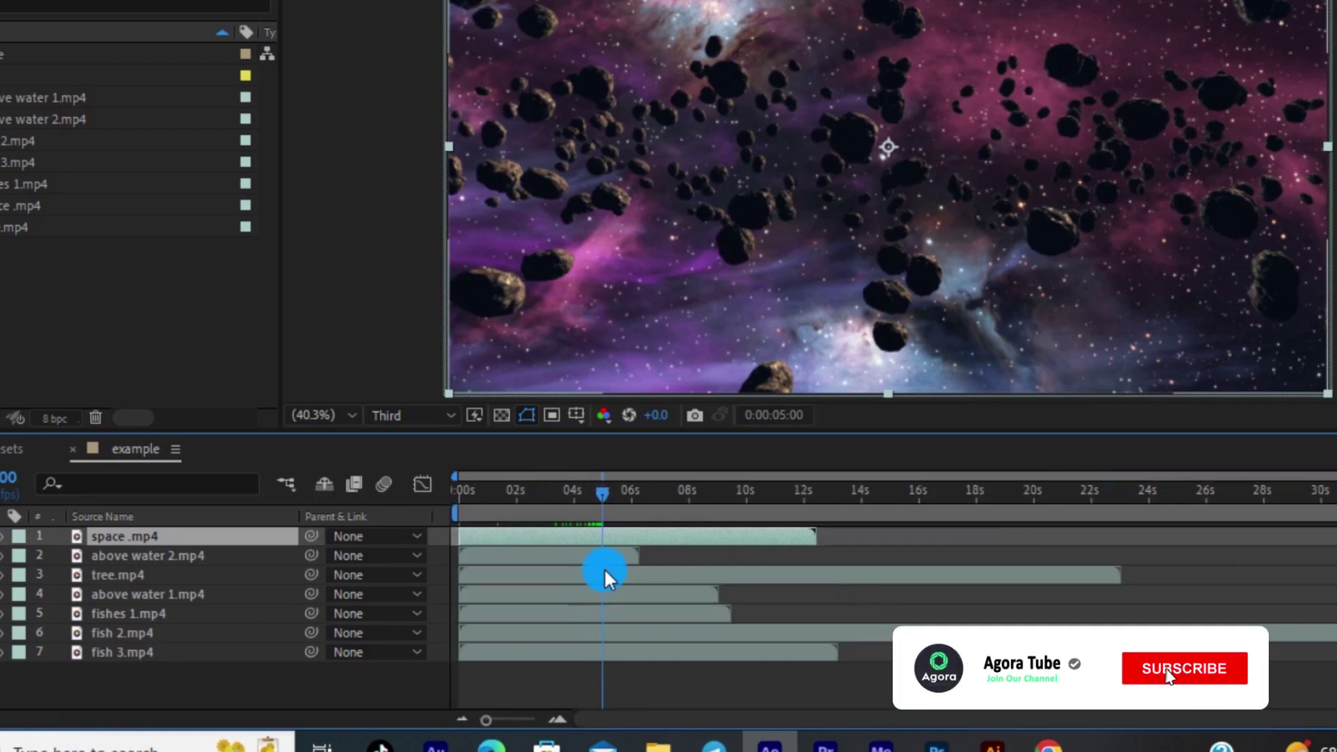
{"action": "left_click_drag", "start_coordinate": [806, 545], "coordinate": [822, 539]}
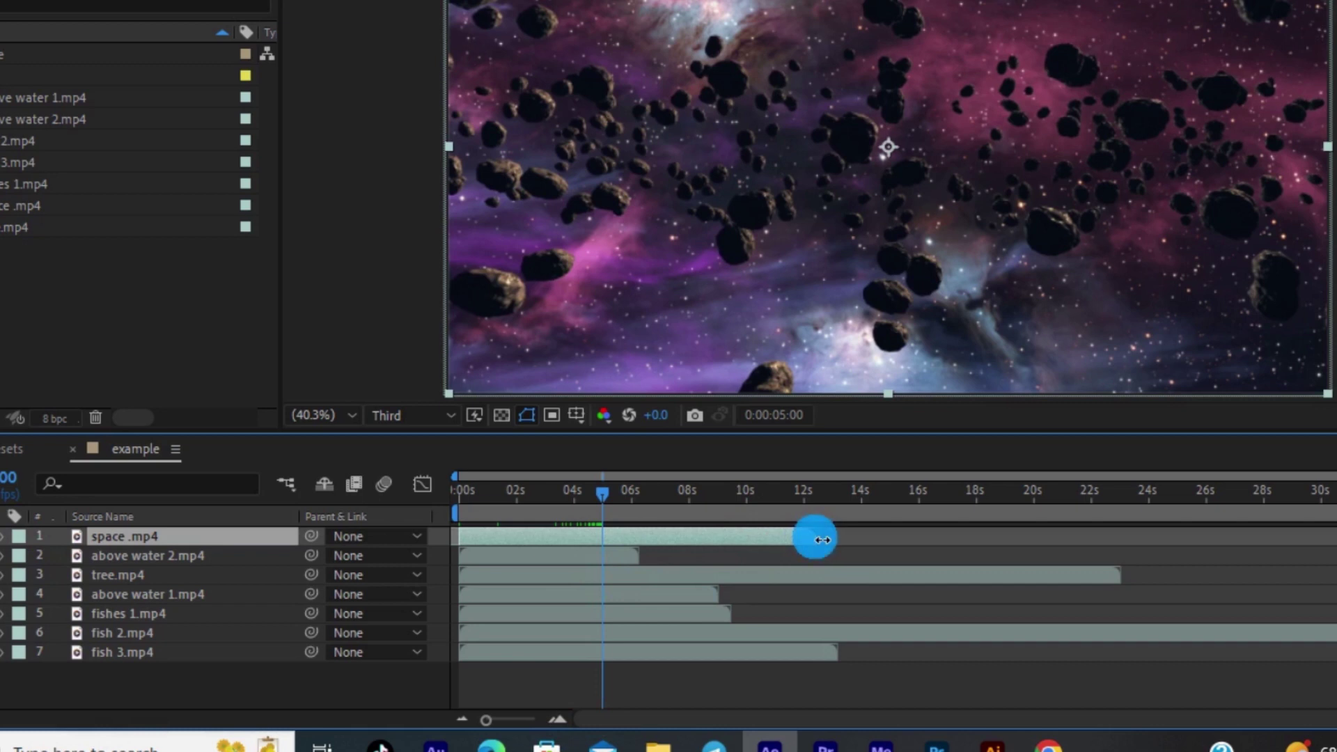
{"action": "left_click_drag", "start_coordinate": [822, 539], "coordinate": [602, 578]}
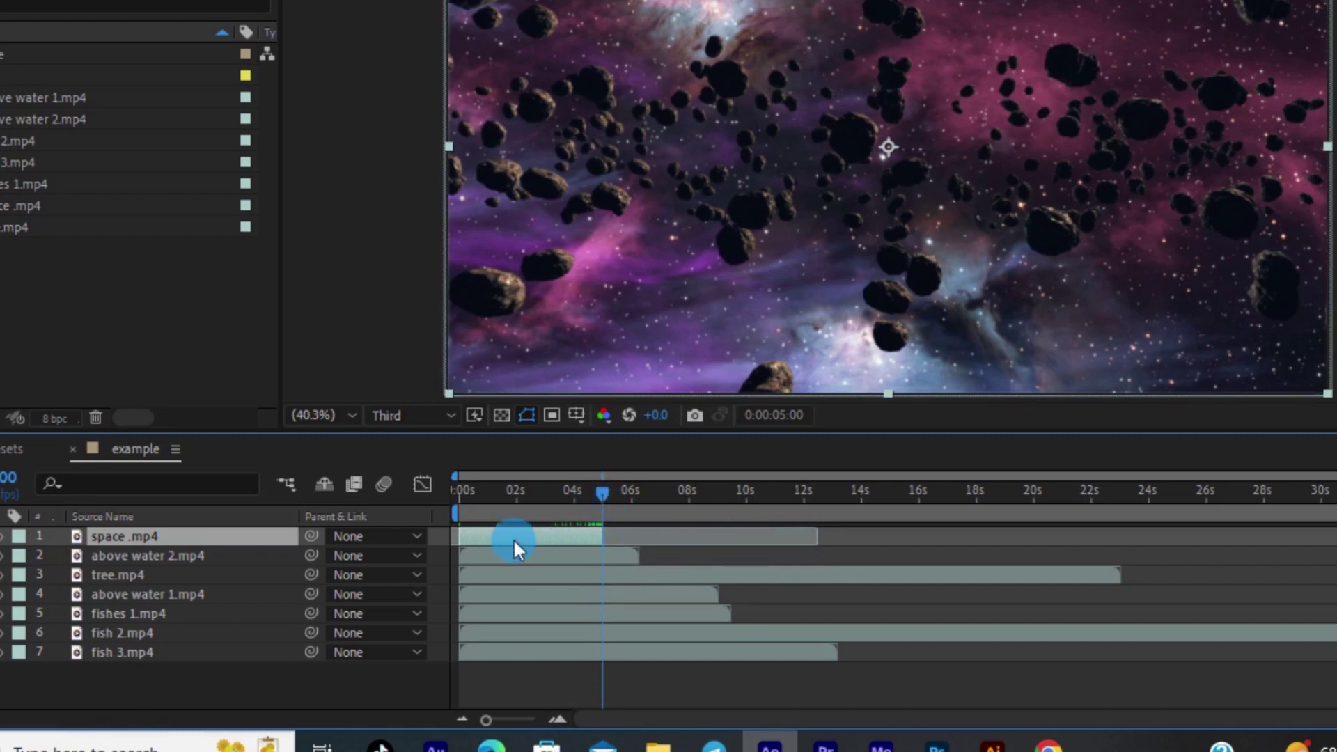
{"action": "left_click", "coordinate": [572, 536]}
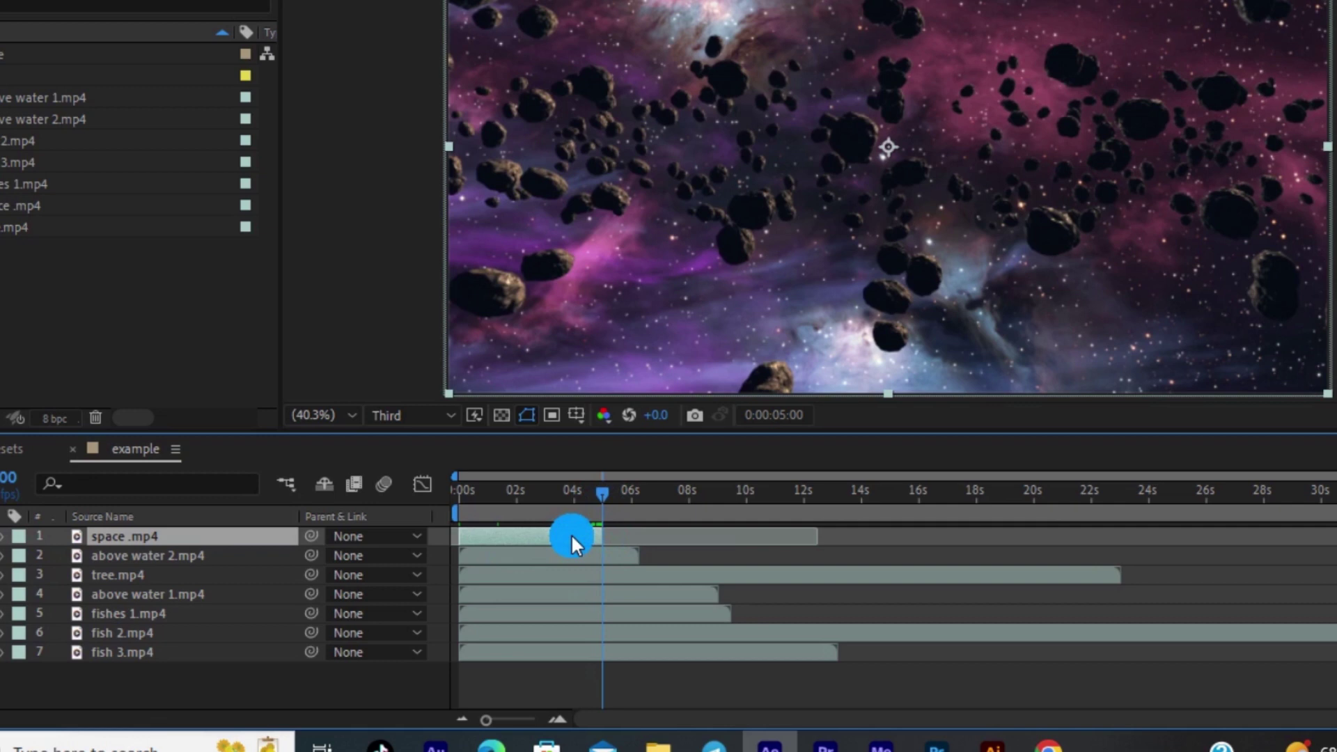
- Move the trimmed above water 2.mp4 layer so it starts at 0:00:05:00, where space .mp4 ends
{"action": "mouse_move", "coordinate": [603, 494]}
{"action": "left_mouse_down"}
{"action": "mouse_move", "coordinate": [450, 507]}
{"action": "mouse_move", "coordinate": [603, 491]}
{"action": "mouse_move", "coordinate": [589, 490]}
{"action": "left_mouse_up"}
{"action": "left_click", "coordinate": [558, 542]}
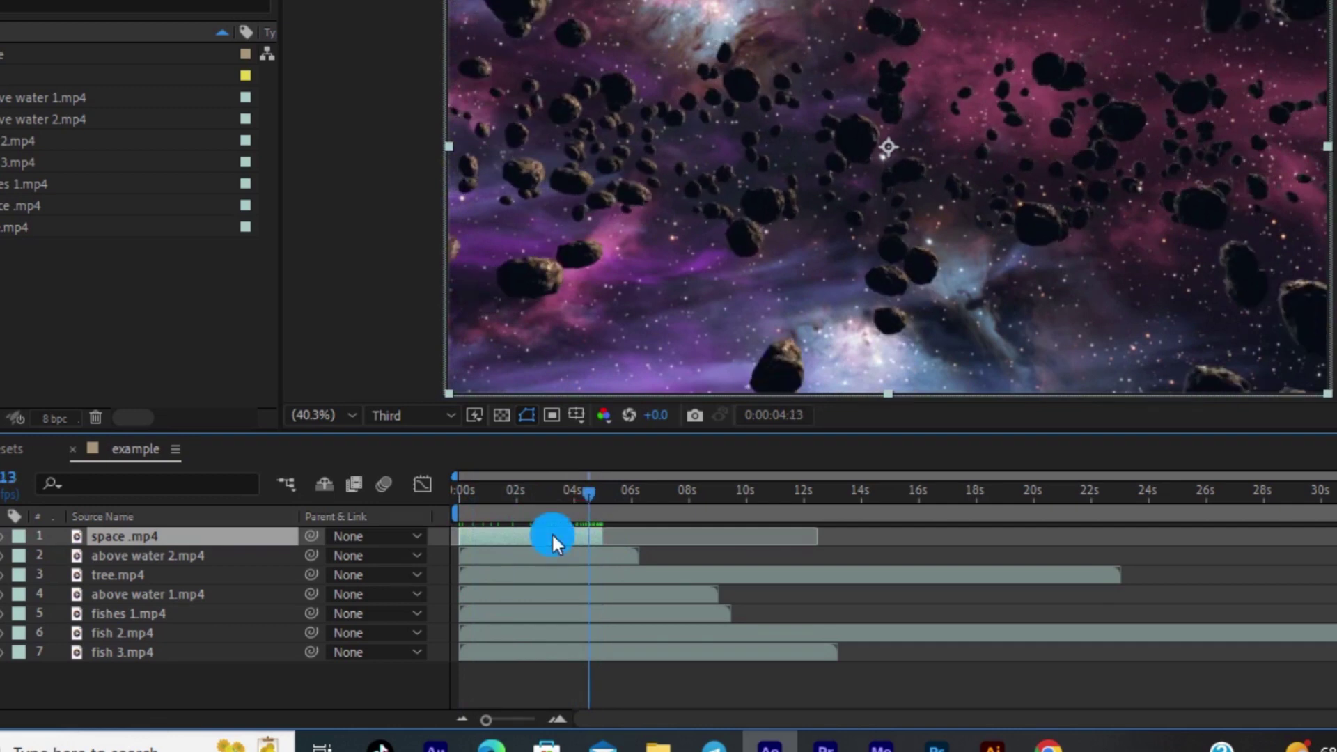
{"action": "key", "text": "ctrl+Down"}
{"action": "left_click", "coordinate": [611, 495]}
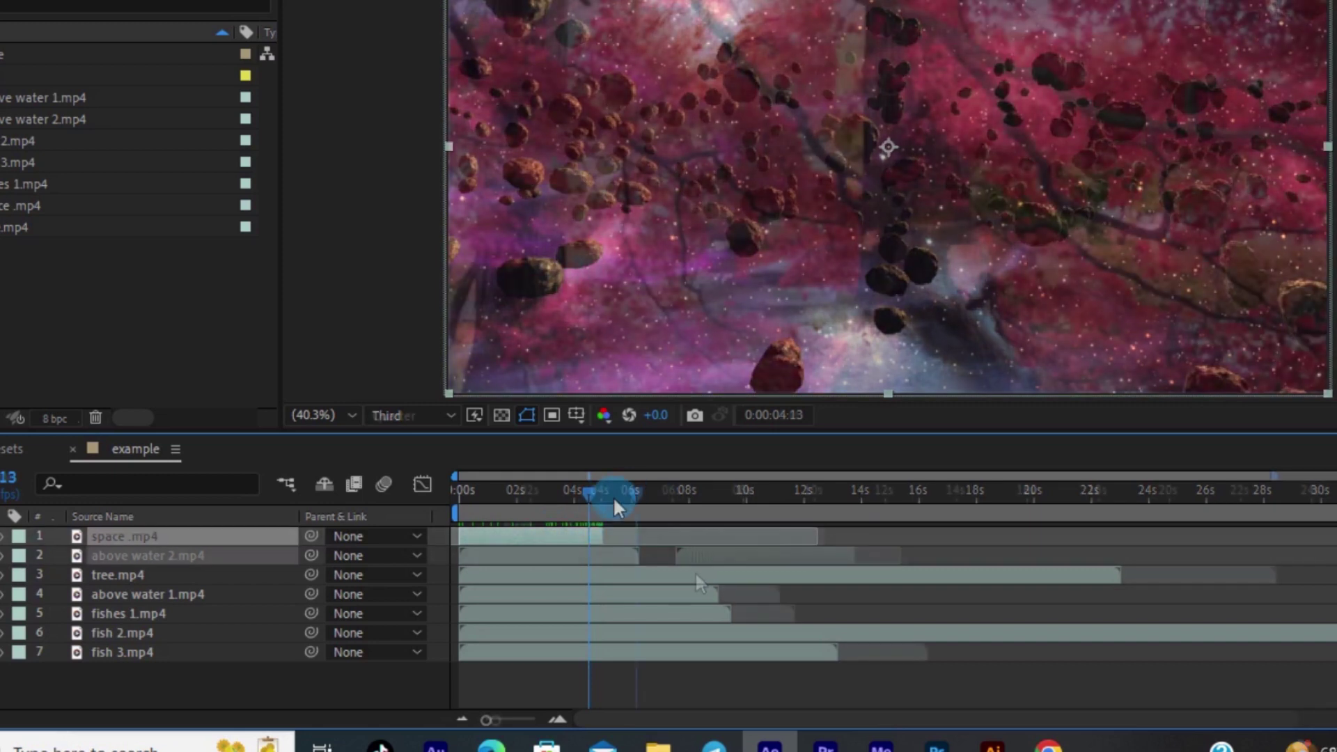
{"action": "key", "text": "bracketleft"}
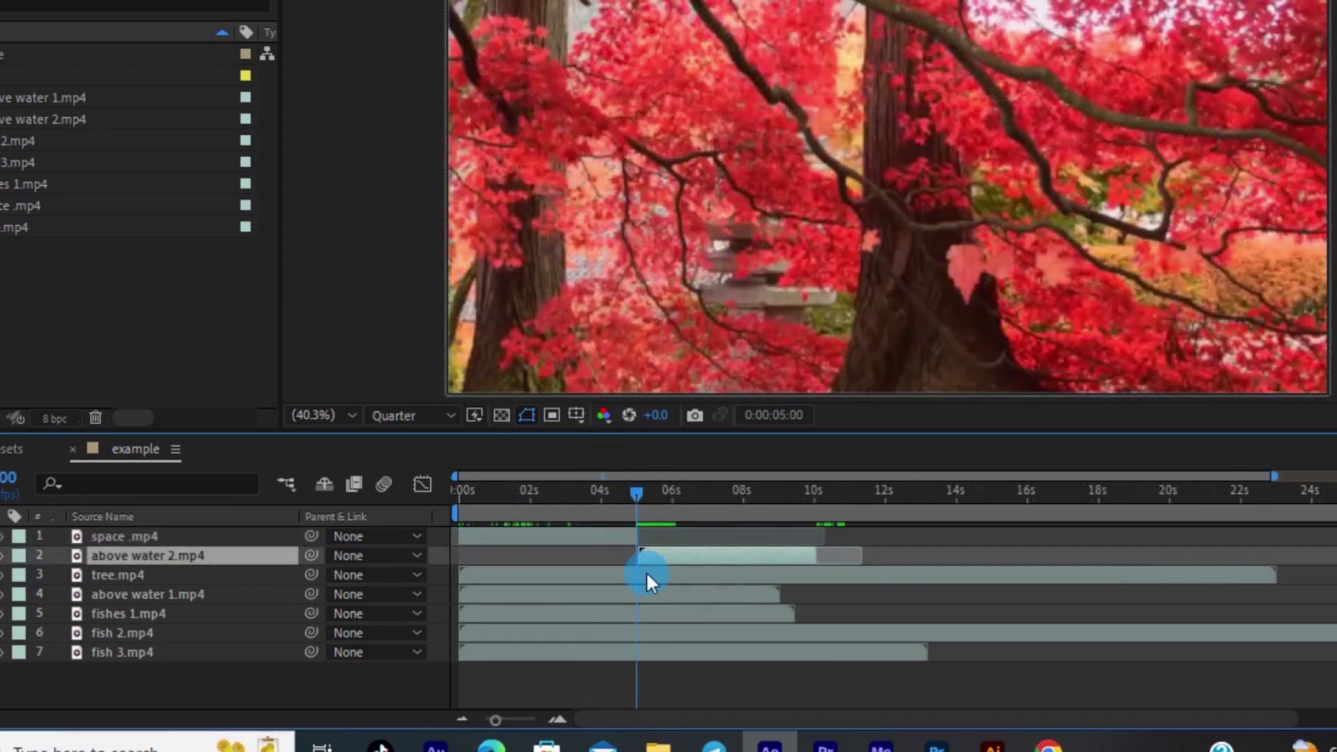
- Go to the end of above water 2.mp4 at 0:00:10:01 and move the trimmed tree.mp4 layer so it starts there
{"action": "key", "text": "ctrl+Up"}
{"action": "left_click", "coordinate": [180, 555]}
{"action": "key", "text": "o"}
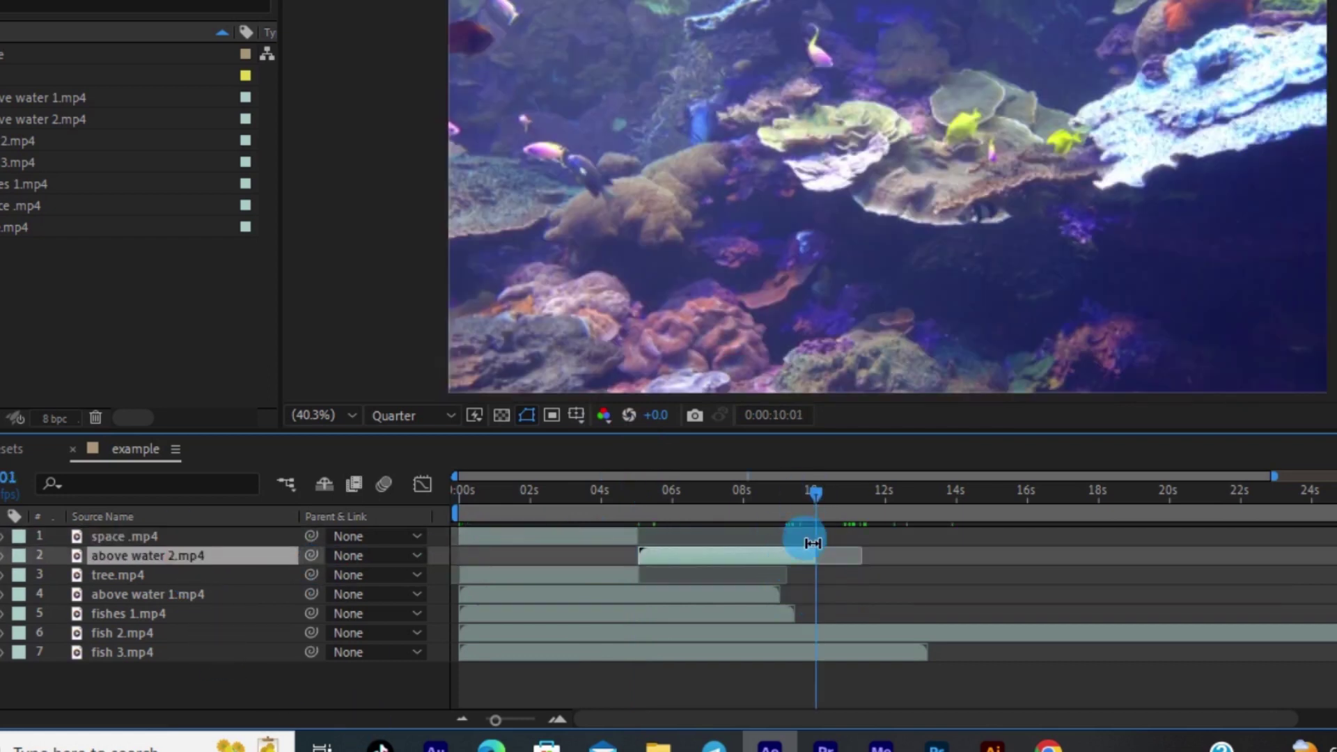
{"action": "left_click_drag", "start_coordinate": [491, 574], "coordinate": [867, 610]}
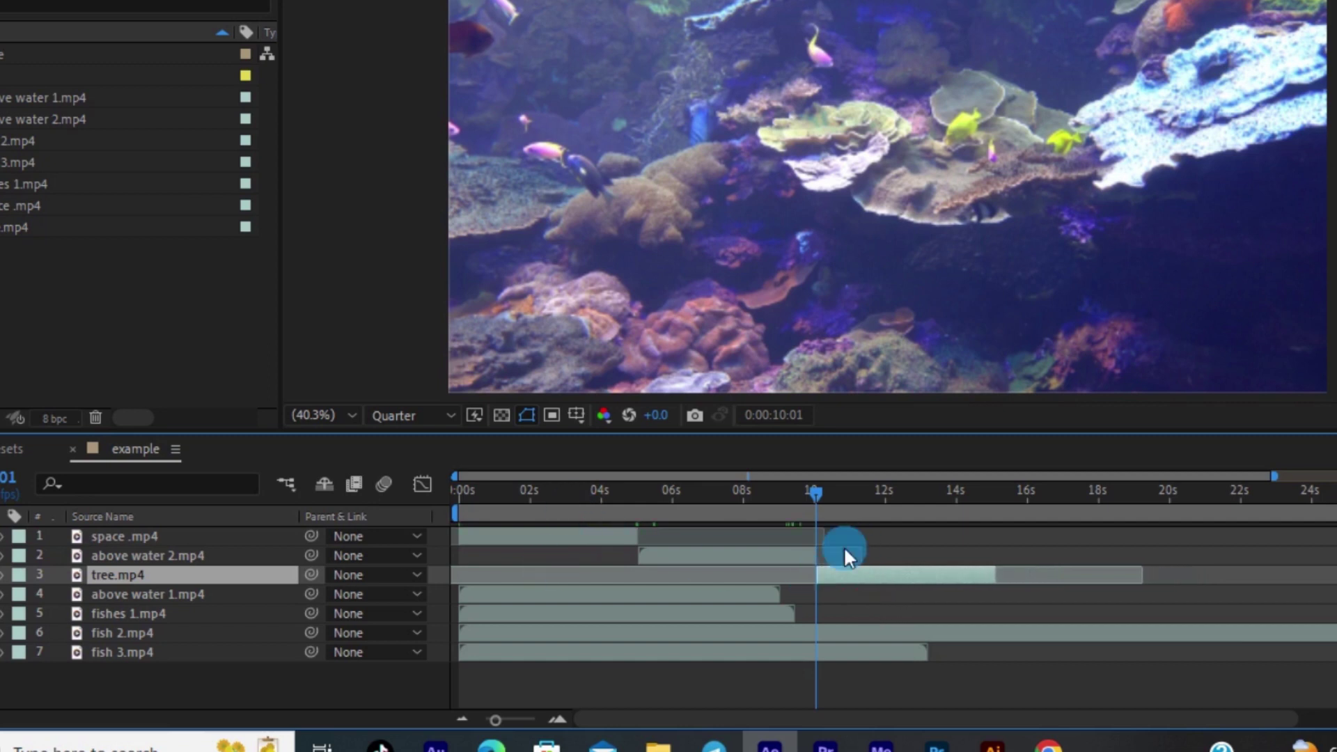
- Set the current time to 0:00:04:03 and trim the start of the above water 1.mp4 layer to it
{"action": "left_click_drag", "start_coordinate": [816, 490], "coordinate": [735, 585]}
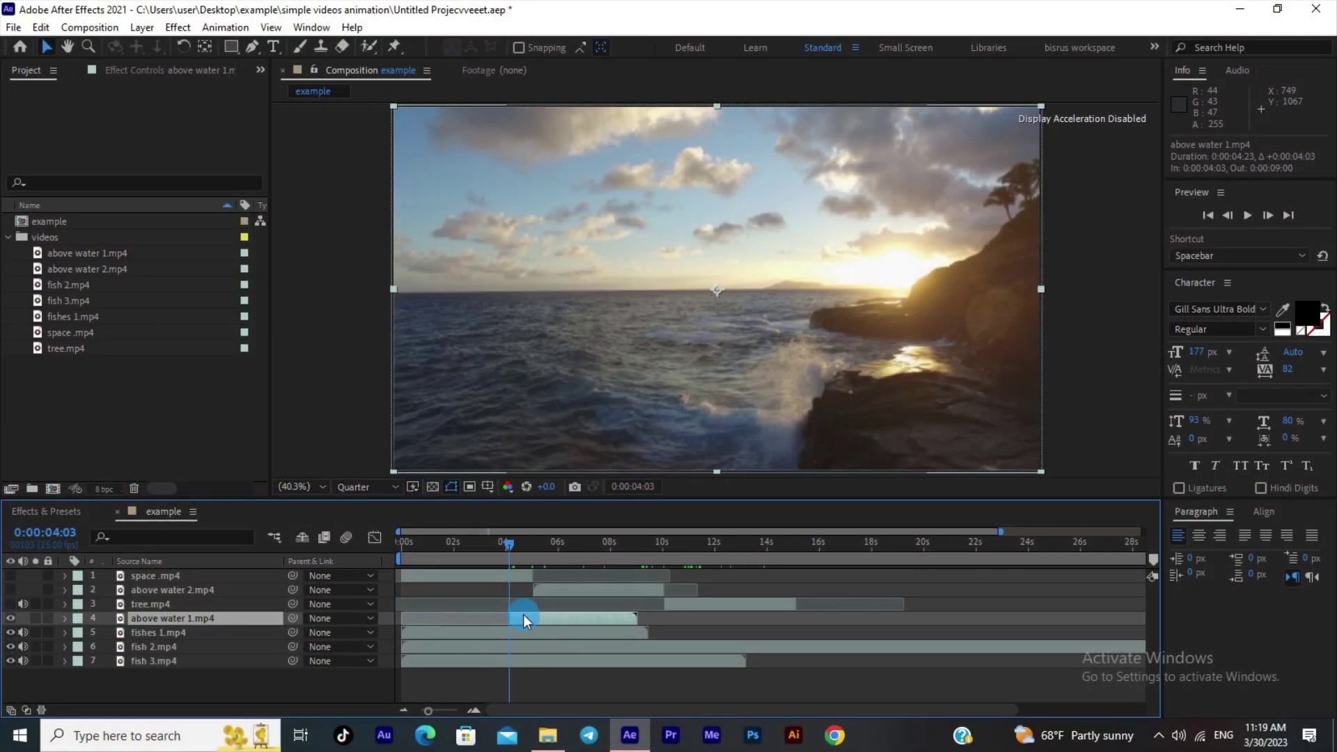
{"action": "left_click_drag", "start_coordinate": [509, 620], "coordinate": [542, 614]}
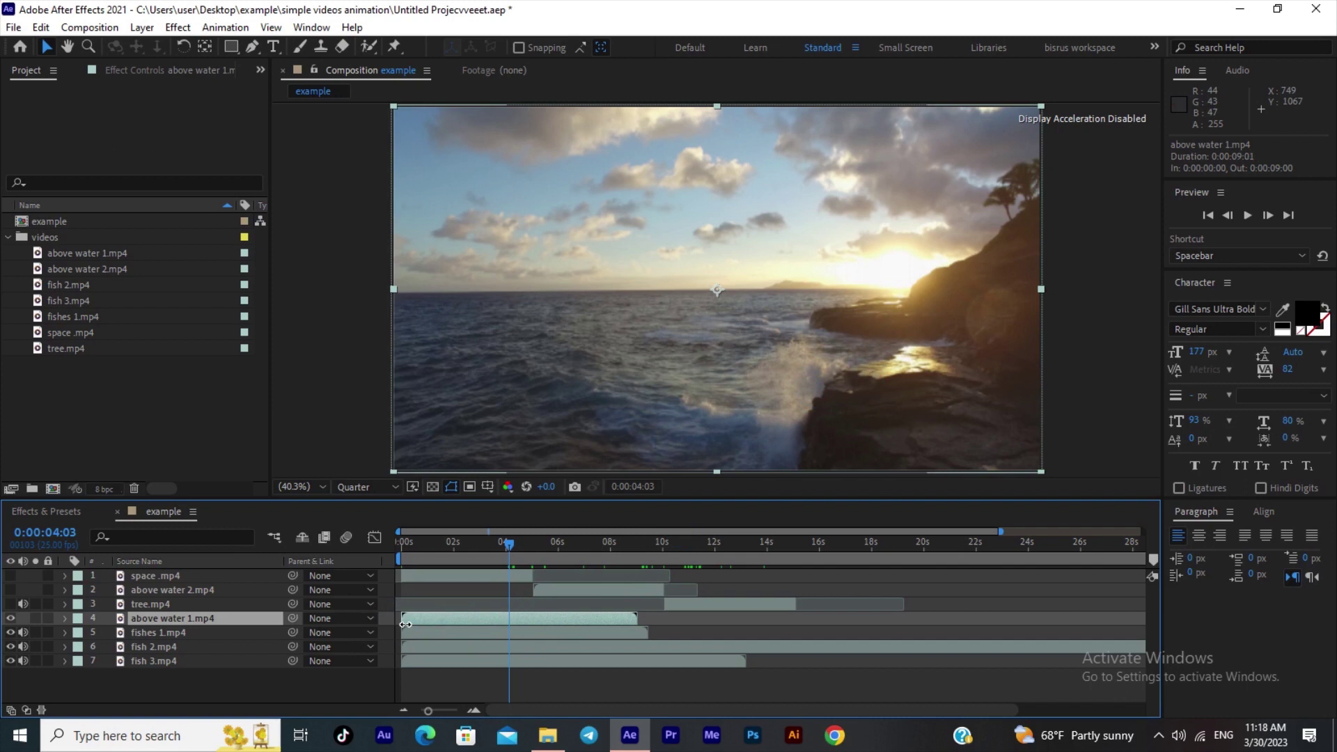
{"action": "left_click_drag", "start_coordinate": [404, 624], "coordinate": [508, 623]}
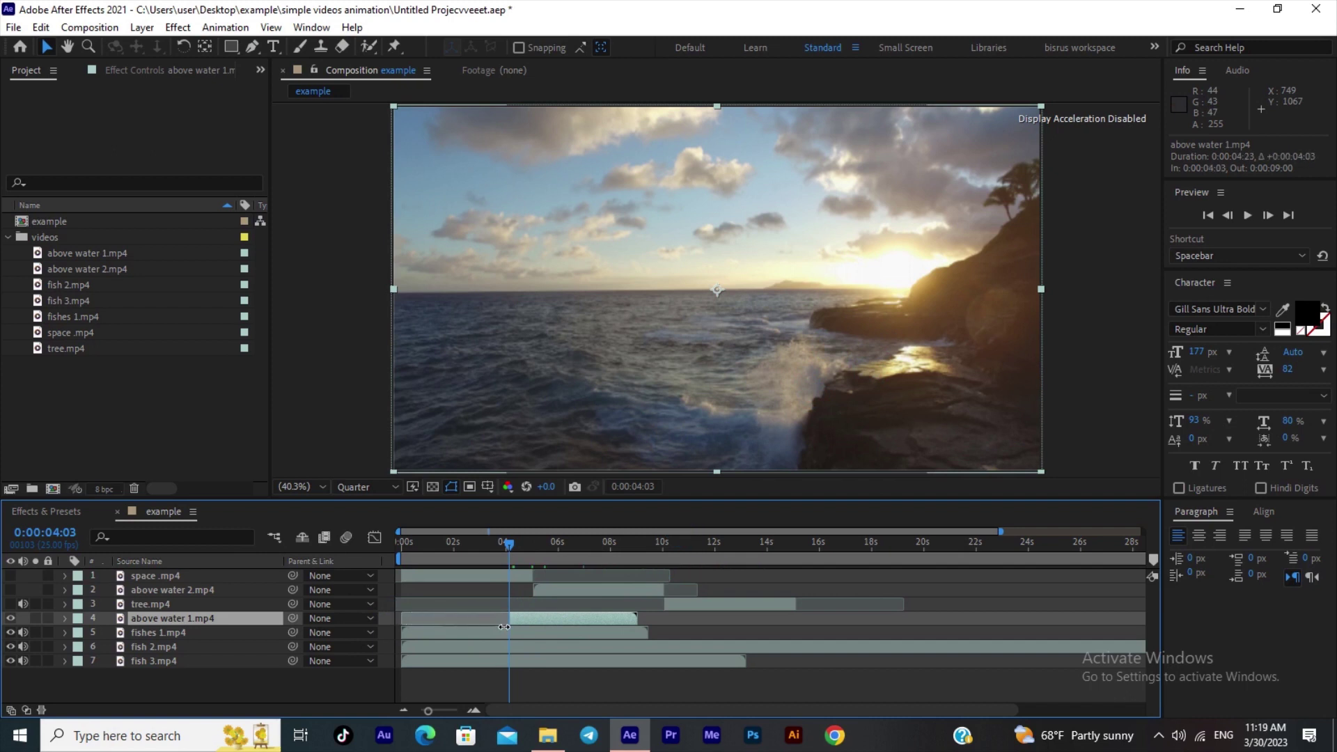
{"action": "left_click", "coordinate": [523, 557]}
{"action": "left_click", "coordinate": [524, 618]}
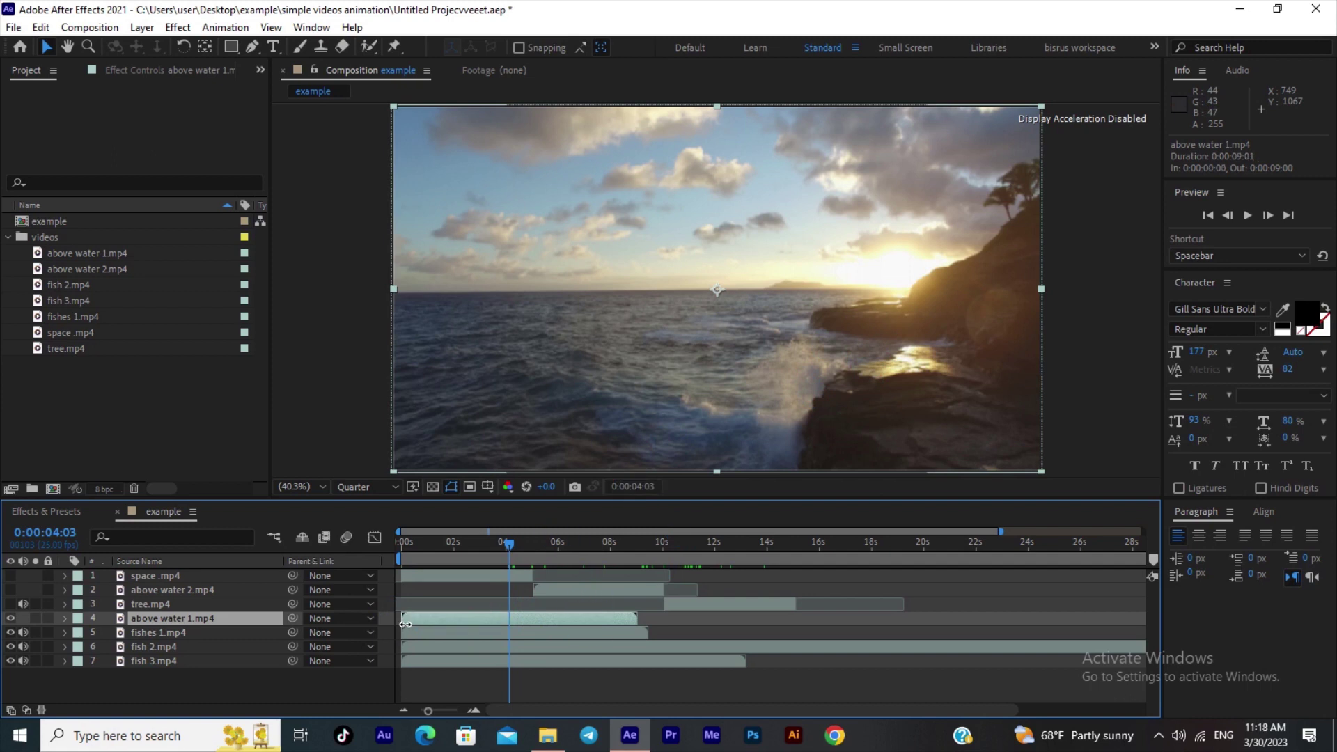
{"action": "left_click_drag", "start_coordinate": [405, 624], "coordinate": [509, 623]}
{"action": "left_click", "coordinate": [539, 613]}
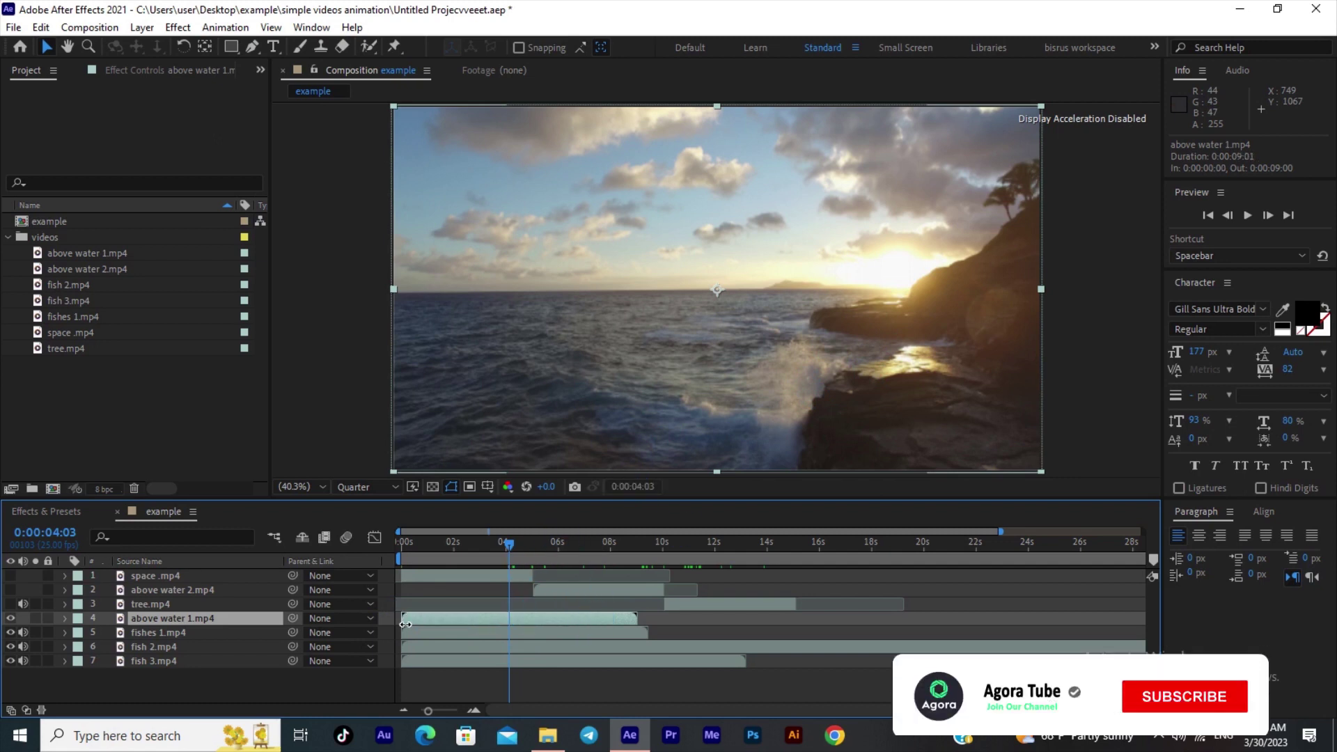
{"action": "left_click_drag", "start_coordinate": [405, 625], "coordinate": [524, 621]}
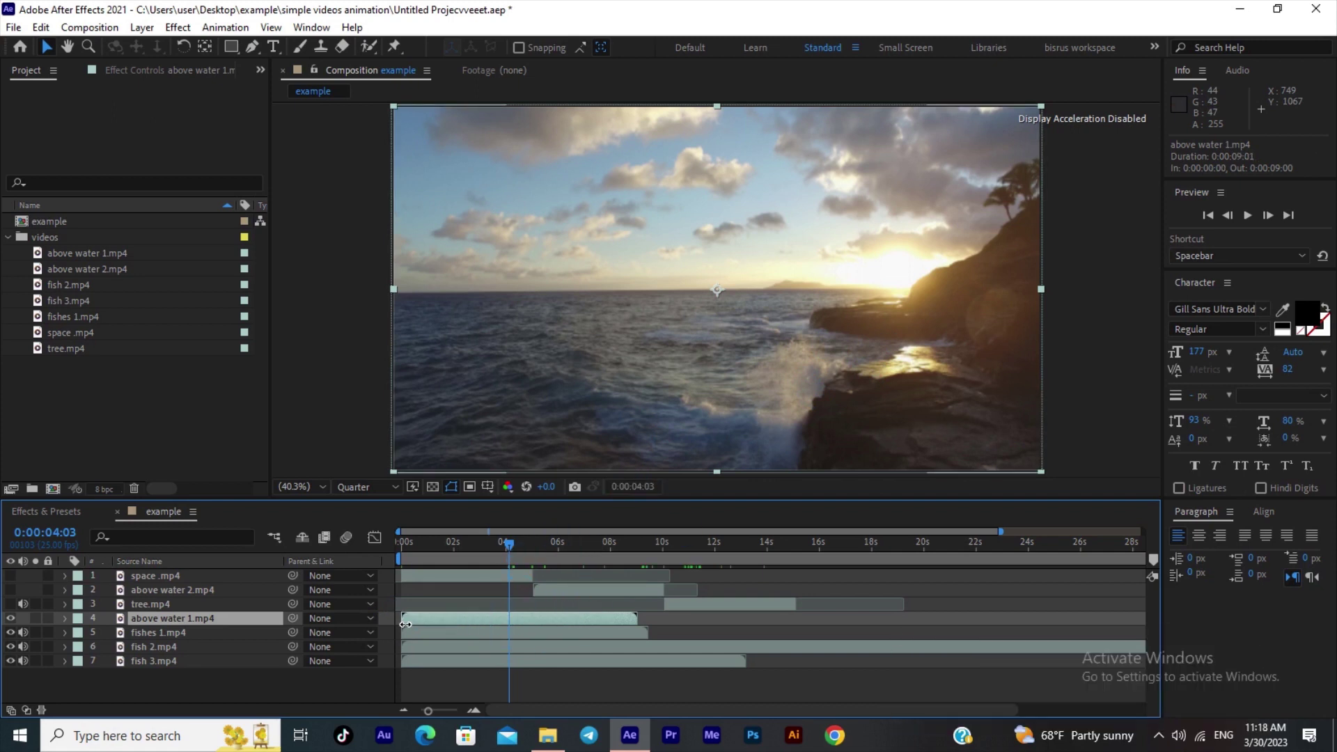
{"action": "left_click_drag", "start_coordinate": [405, 624], "coordinate": [489, 626]}
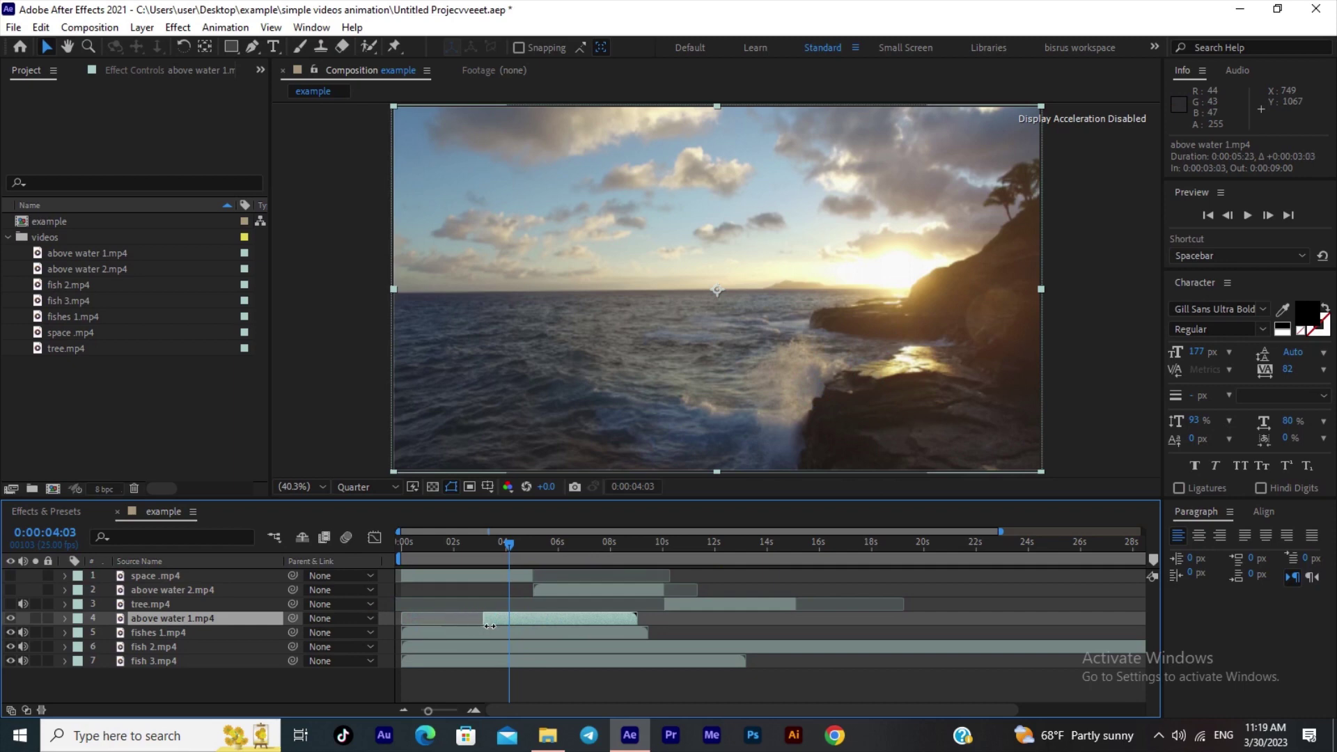